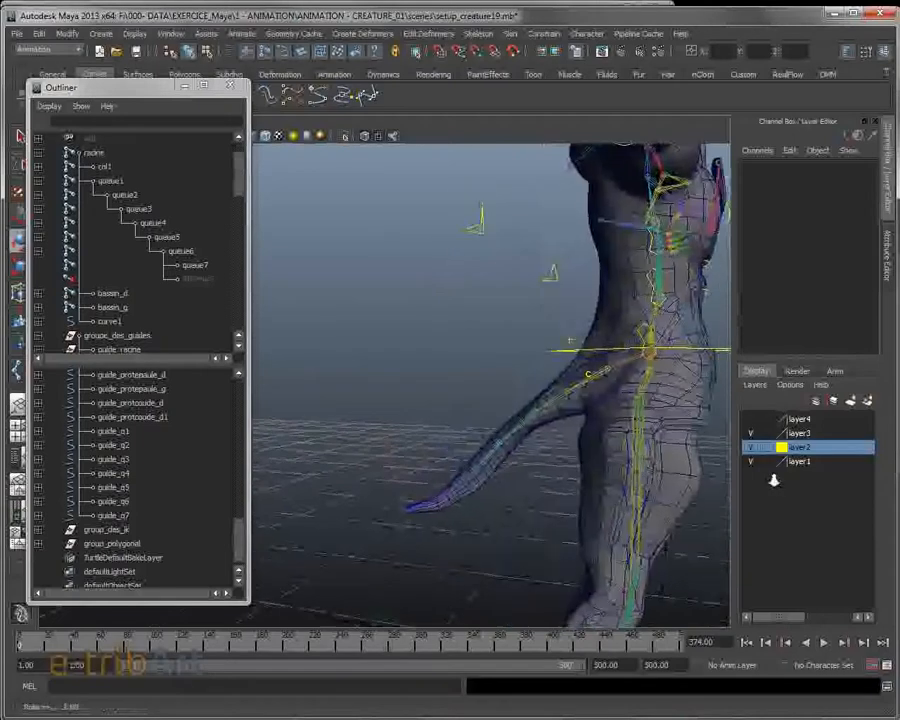
Step: Try moving cluster_q1 at the base of the tail slightly upward, and undo the move
{"action": "right_click_drag", "start_coordinate": [712, 472], "coordinate": [690, 474], "text": "alt"}
{"action": "middle_click_drag", "start_coordinate": [690, 474], "coordinate": [617, 443], "text": "alt"}
{"action": "left_click_drag", "start_coordinate": [617, 443], "coordinate": [545, 470], "text": "alt"}
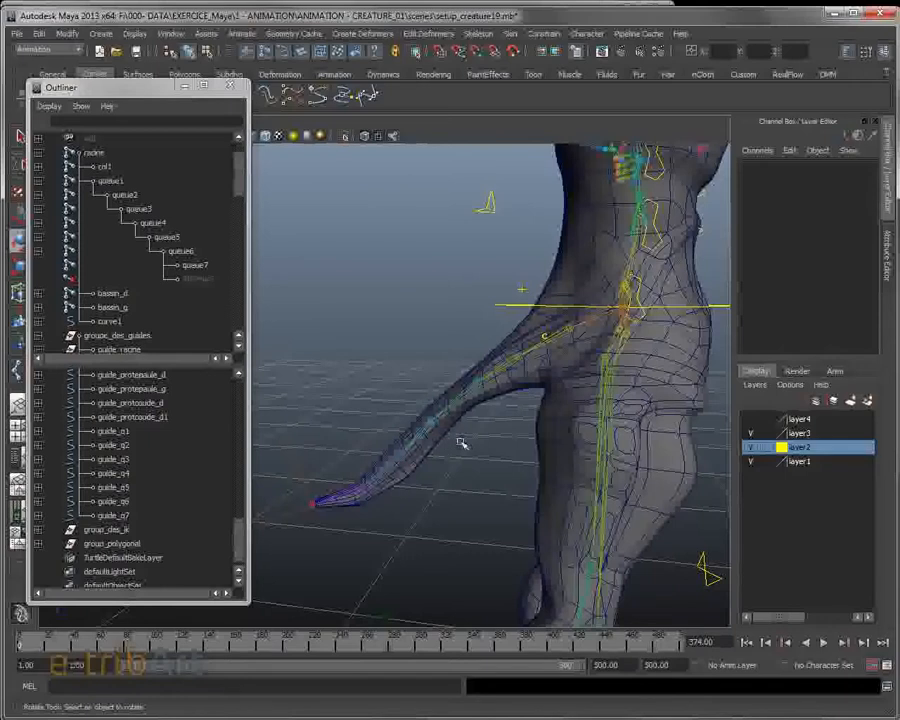
{"action": "mouse_move", "coordinate": [478, 456]}
{"action": "left_mouse_down", "text": "alt"}
{"action": "mouse_move", "coordinate": [514, 458]}
{"action": "mouse_move", "coordinate": [474, 450]}
{"action": "mouse_move", "coordinate": [488, 456]}
{"action": "left_mouse_up", "text": "alt"}
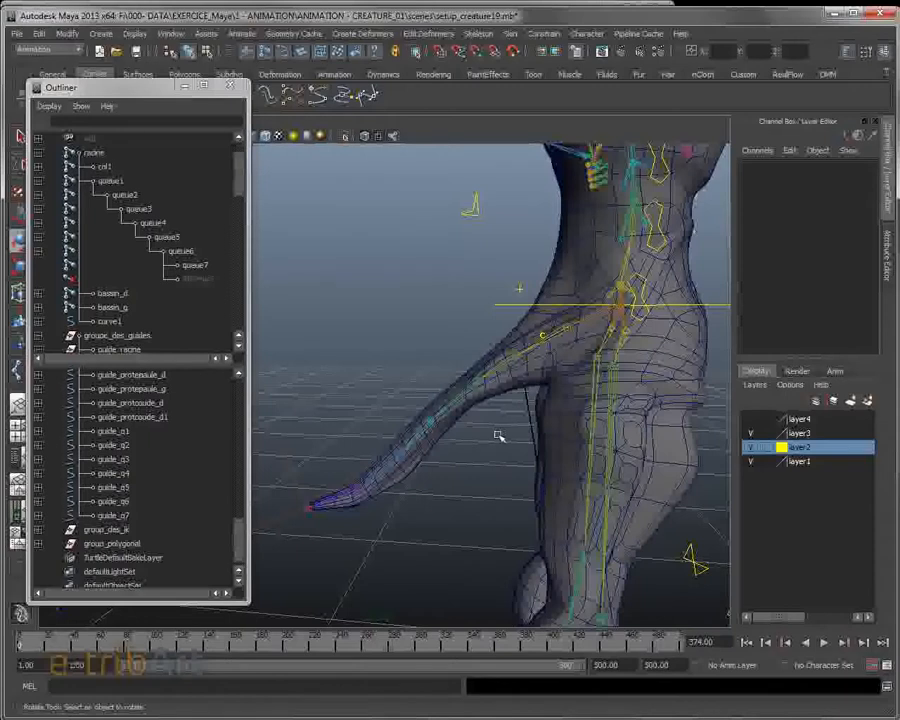
{"action": "scroll", "coordinate": [498, 437], "scroll_direction": "up", "scroll_amount": 4}
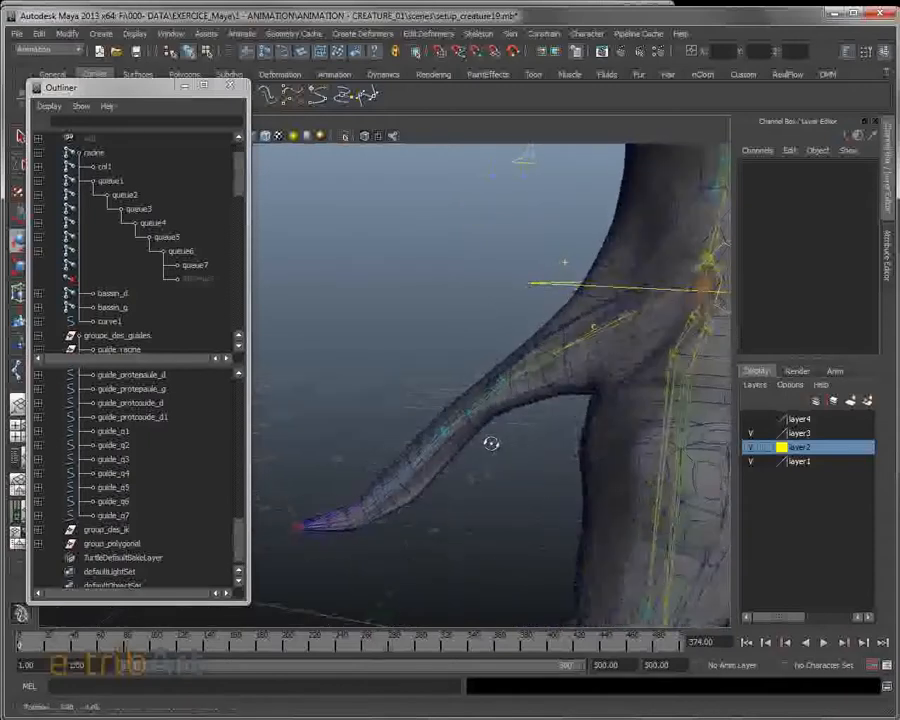
{"action": "middle_click_drag", "start_coordinate": [502, 438], "coordinate": [448, 432], "text": "alt"}
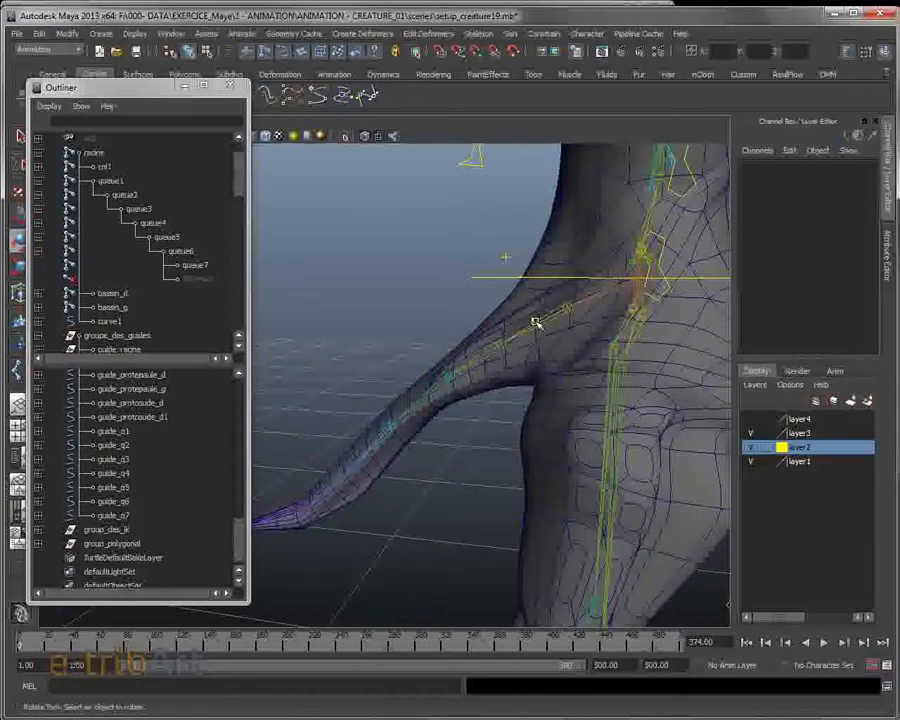
{"action": "left_click", "coordinate": [513, 263]}
{"action": "key", "text": "w"}
{"action": "mouse_move", "coordinate": [566, 221]}
{"action": "middle_mouse_down"}
{"action": "mouse_move", "coordinate": [564, 201]}
{"action": "mouse_move", "coordinate": [563, 216]}
{"action": "middle_mouse_up"}
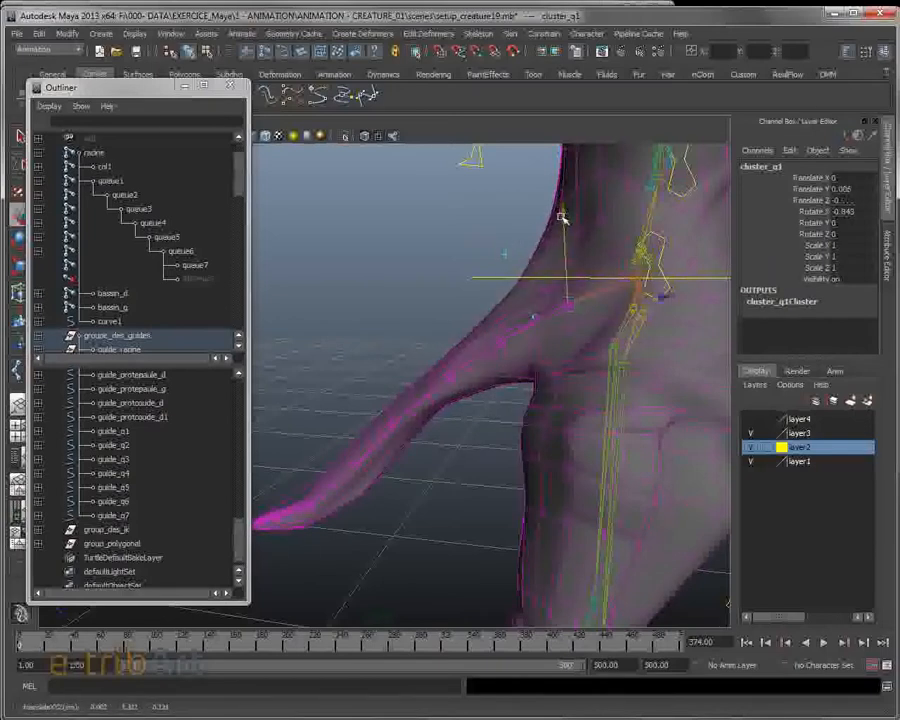
{"action": "key", "text": "ctrl+z"}
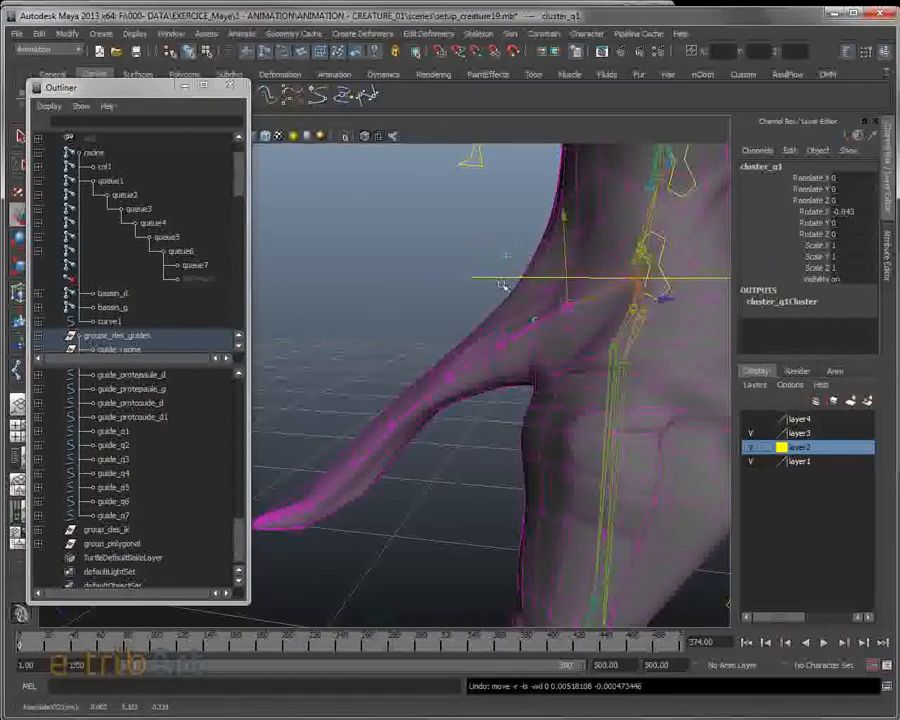
Step: Try rotating cluster_q1 at the tail base to about -1.27 degrees in X, and undo the rotation
{"action": "key", "text": "e"}
{"action": "mouse_move", "coordinate": [481, 221]}
{"action": "middle_mouse_down"}
{"action": "mouse_move", "coordinate": [486, 215]}
{"action": "mouse_move", "coordinate": [484, 249]}
{"action": "mouse_move", "coordinate": [484, 219]}
{"action": "middle_mouse_up"}
{"action": "middle_click_drag", "start_coordinate": [491, 262], "coordinate": [493, 231]}
{"action": "mouse_move", "coordinate": [498, 275]}
{"action": "middle_mouse_down"}
{"action": "mouse_move", "coordinate": [496, 241]}
{"action": "mouse_move", "coordinate": [496, 273]}
{"action": "mouse_move", "coordinate": [491, 245]}
{"action": "mouse_move", "coordinate": [491, 262]}
{"action": "middle_mouse_up"}
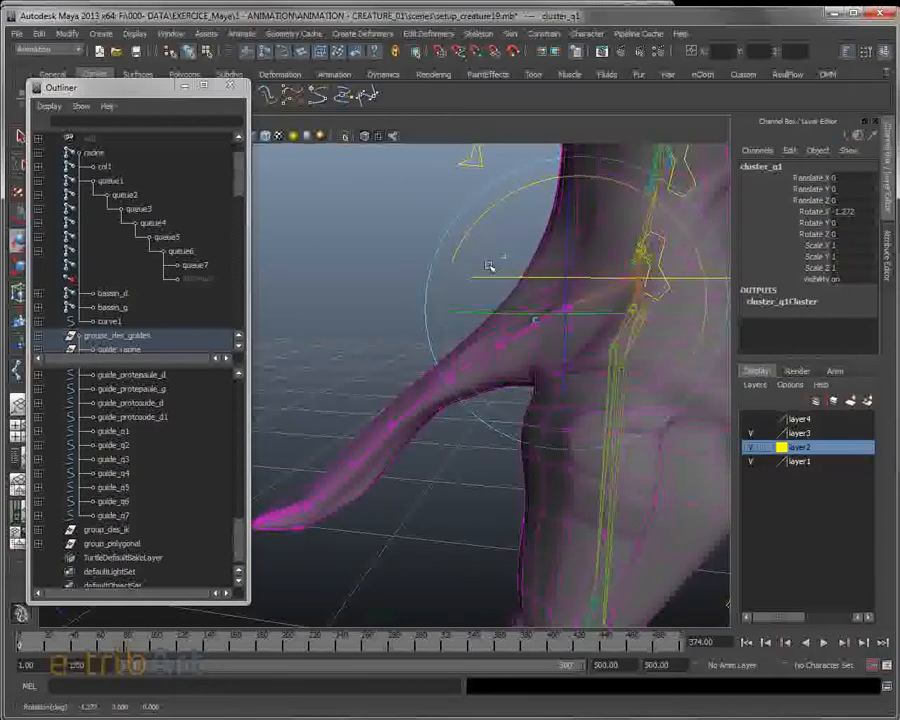
{"action": "key", "text": "ctrl+z"}
Step: Set Rotate X of cluster_q1 to 0
{"action": "left_click", "coordinate": [843, 212]}
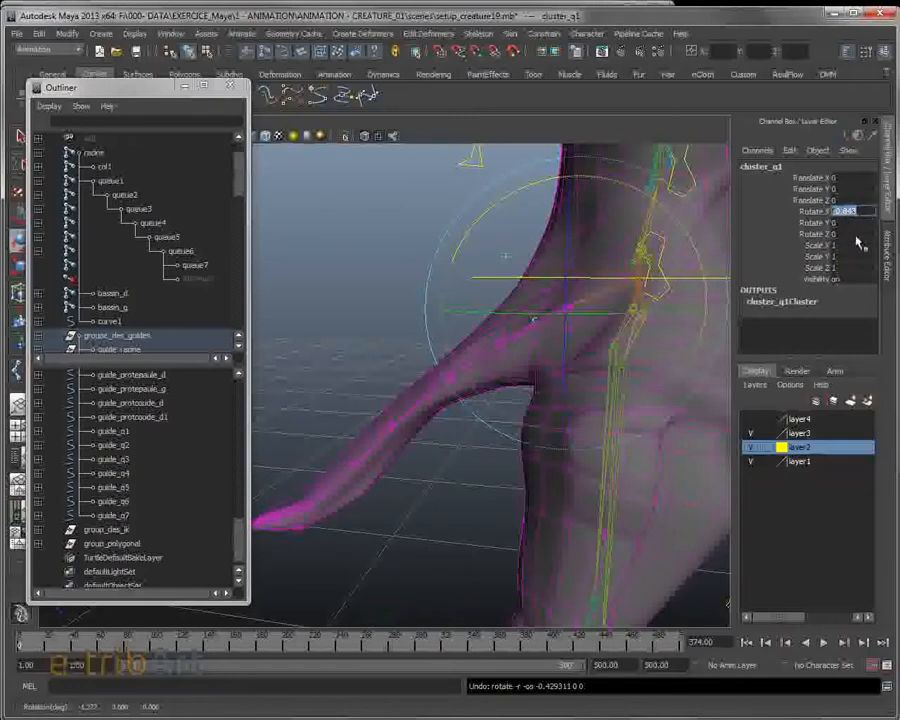
{"action": "key", "text": "Return"}
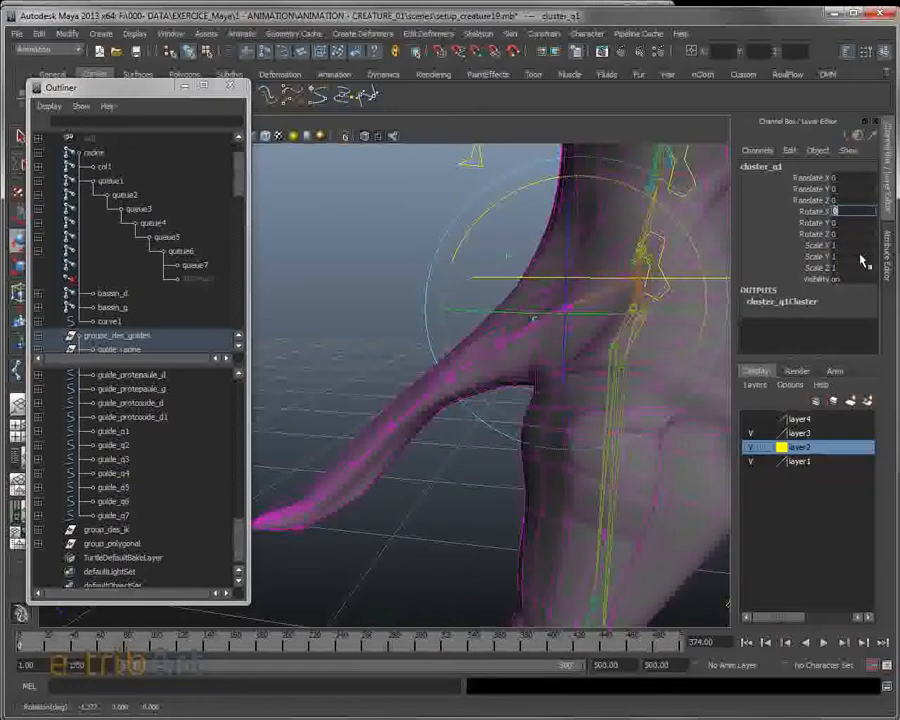
{"action": "left_click_drag", "start_coordinate": [505, 373], "coordinate": [540, 300], "text": "alt"}
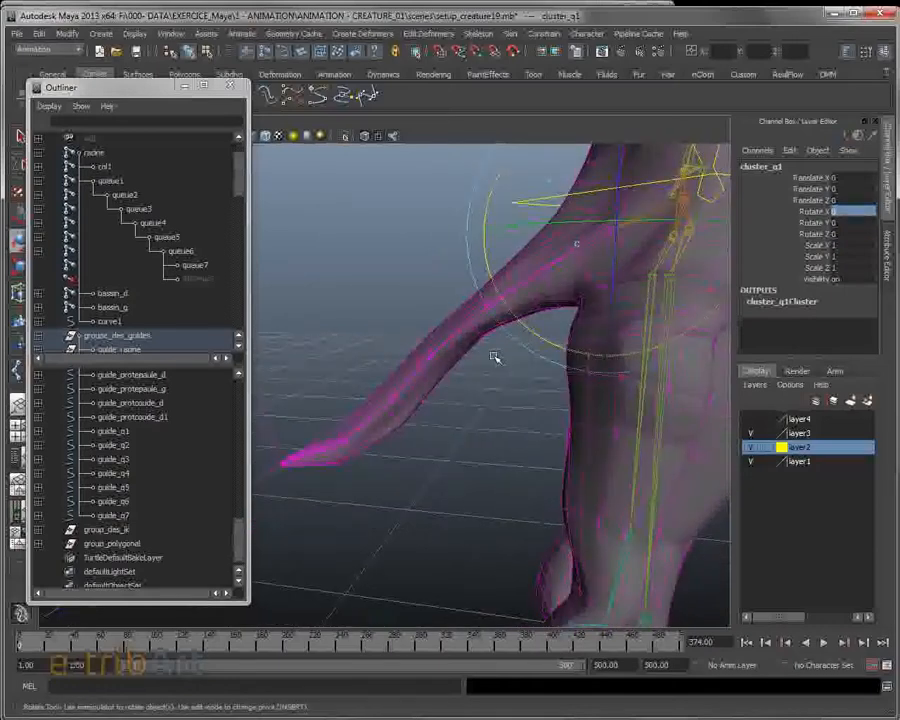
{"action": "left_click_drag", "start_coordinate": [508, 373], "coordinate": [501, 411], "text": "alt"}
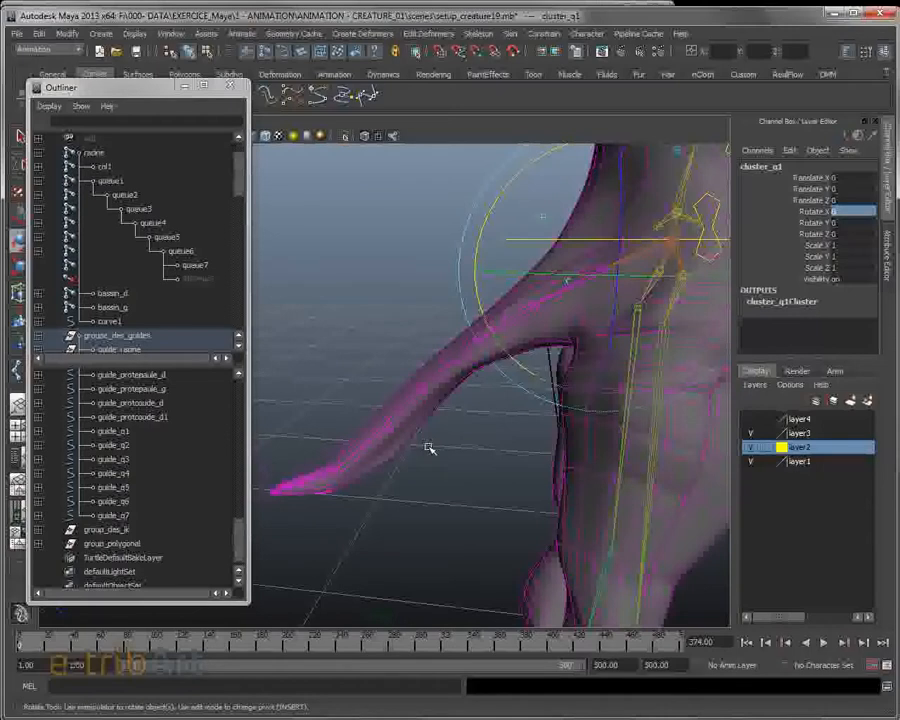
{"action": "mouse_move", "coordinate": [454, 439]}
{"action": "left_mouse_down", "text": "alt"}
{"action": "mouse_move", "coordinate": [444, 434]}
{"action": "mouse_move", "coordinate": [451, 440]}
{"action": "left_mouse_up", "text": "alt"}
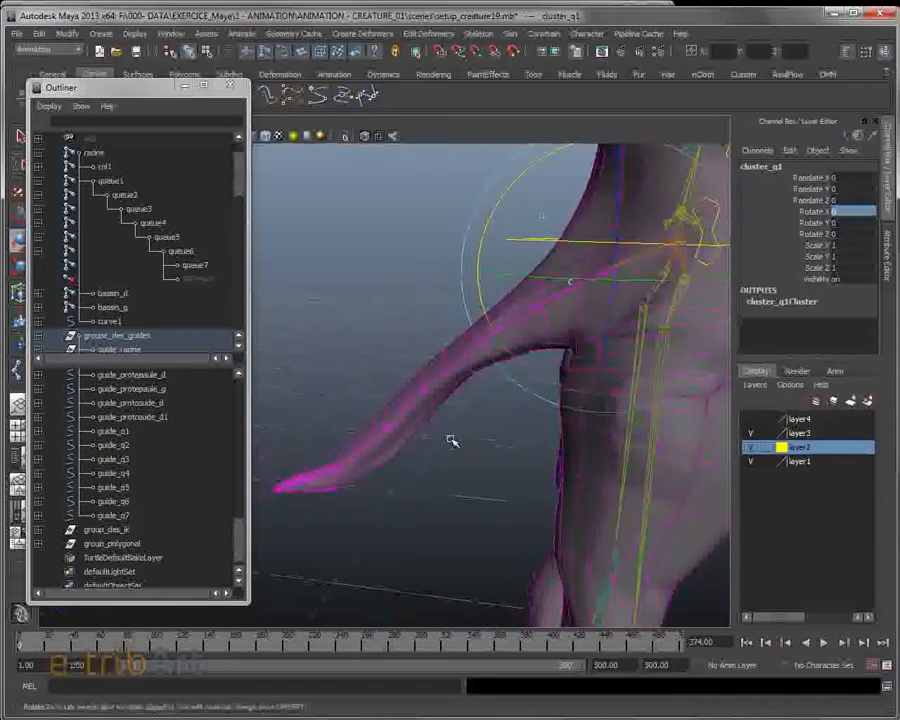
Step: Make layer4 with the tail guide circles visible and select guide_q4 with the Rotate tool active
{"action": "left_click", "coordinate": [750, 419]}
{"action": "left_click", "coordinate": [750, 433]}
{"action": "mouse_move", "coordinate": [409, 430]}
{"action": "left_mouse_down", "text": "alt"}
{"action": "mouse_move", "coordinate": [428, 418]}
{"action": "mouse_move", "coordinate": [394, 390]}
{"action": "mouse_move", "coordinate": [358, 420]}
{"action": "mouse_move", "coordinate": [372, 426]}
{"action": "mouse_move", "coordinate": [409, 415]}
{"action": "mouse_move", "coordinate": [399, 413]}
{"action": "left_mouse_up", "text": "alt"}
{"action": "key", "text": "e"}
{"action": "left_click", "coordinate": [397, 395]}
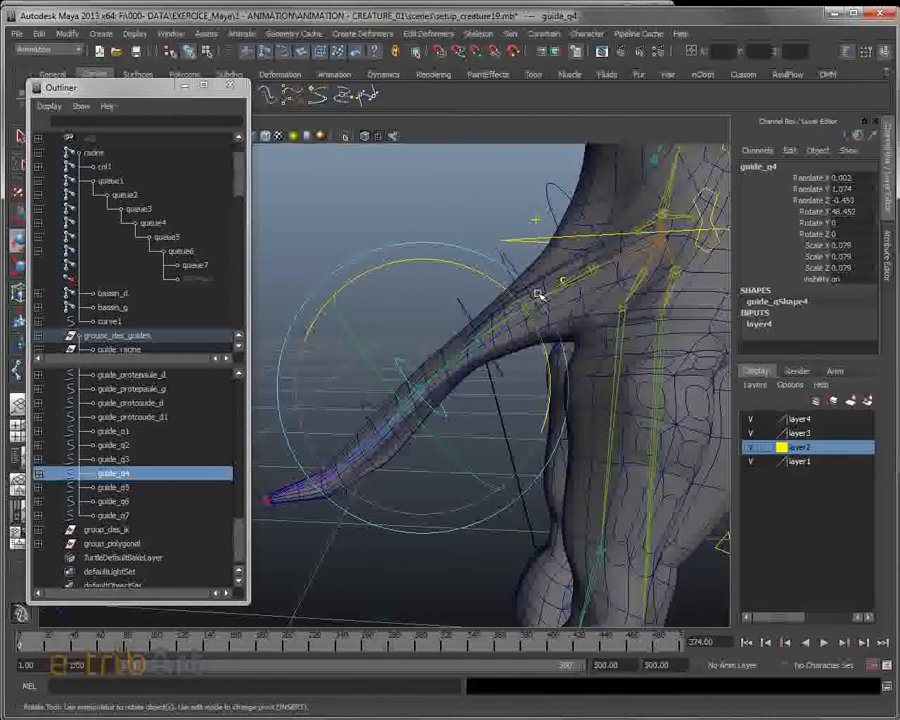
{"action": "left_click_drag", "start_coordinate": [551, 327], "coordinate": [526, 345], "text": "alt"}
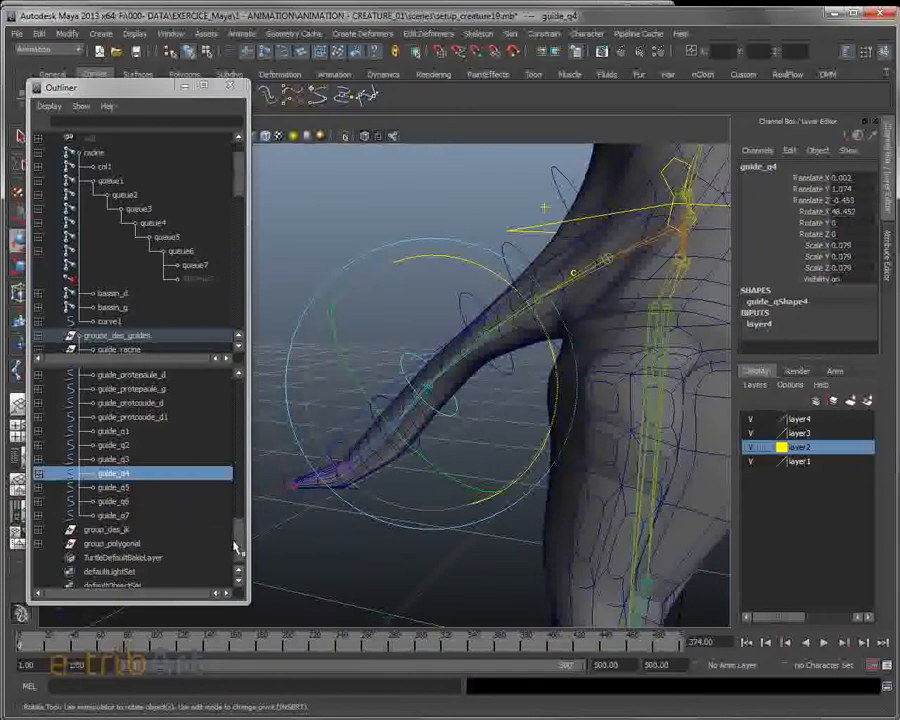
Step: Delete ikHandle_queue from group_des_ik and the tail curve curve1 from the racine hierarchy
{"action": "scroll", "coordinate": [240, 548], "scroll_direction": "up", "scroll_amount": 1}
{"action": "left_click", "coordinate": [40, 544]}
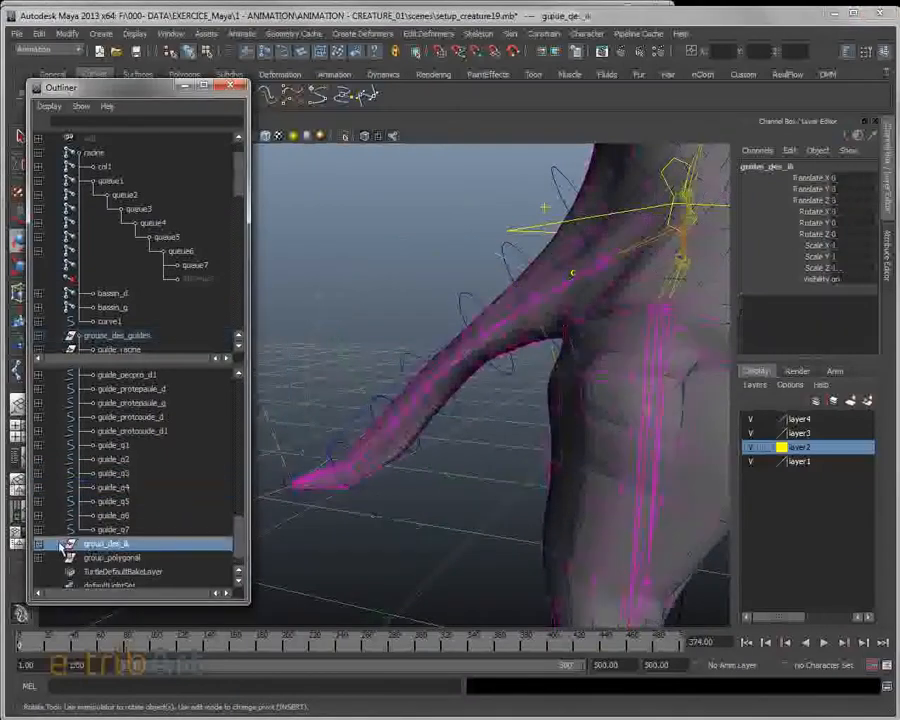
{"action": "left_click", "coordinate": [38, 544]}
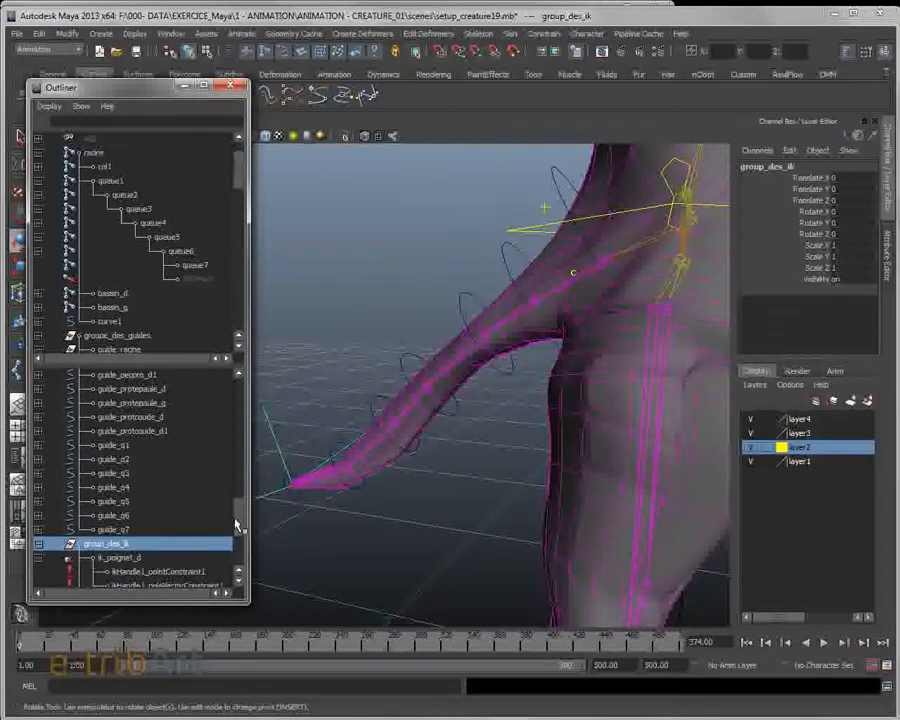
{"action": "scroll", "coordinate": [236, 530], "scroll_direction": "down", "scroll_amount": 2}
{"action": "scroll", "coordinate": [238, 543], "scroll_direction": "down", "scroll_amount": 2}
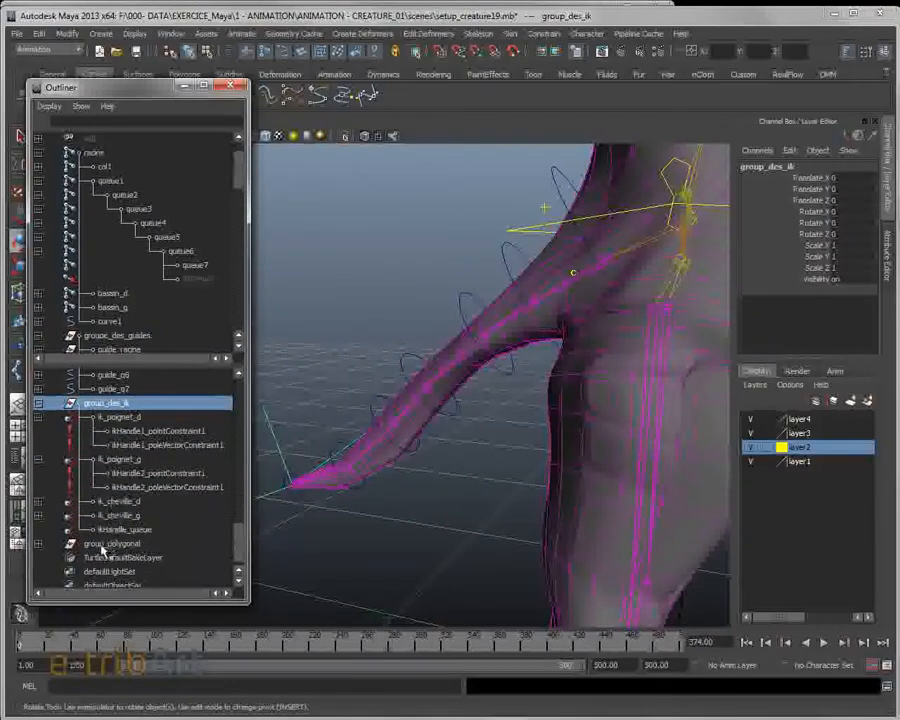
{"action": "left_click", "coordinate": [108, 530]}
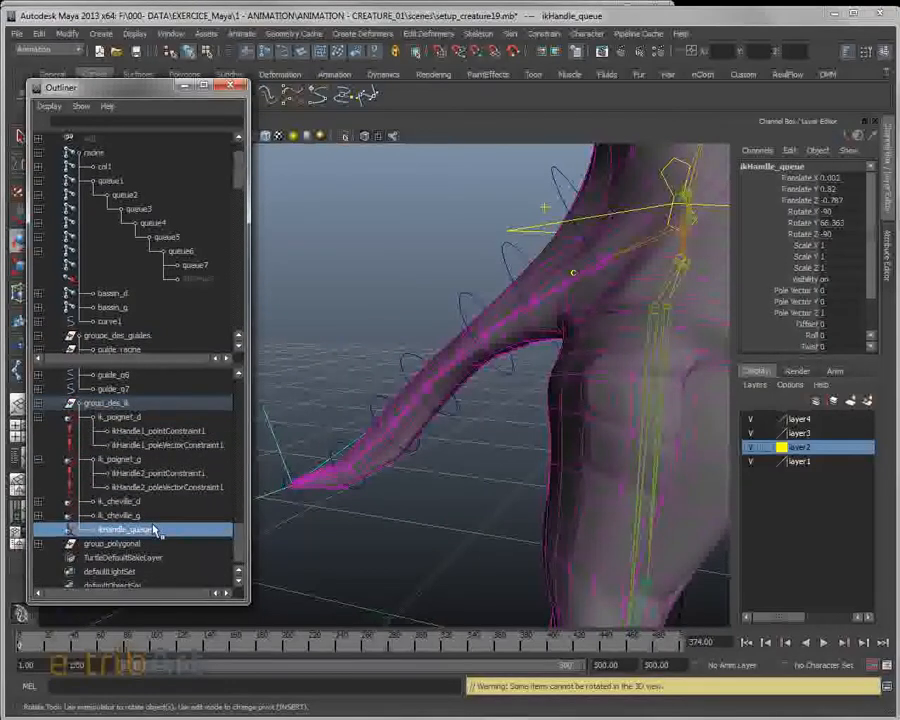
{"action": "key", "text": "Delete"}
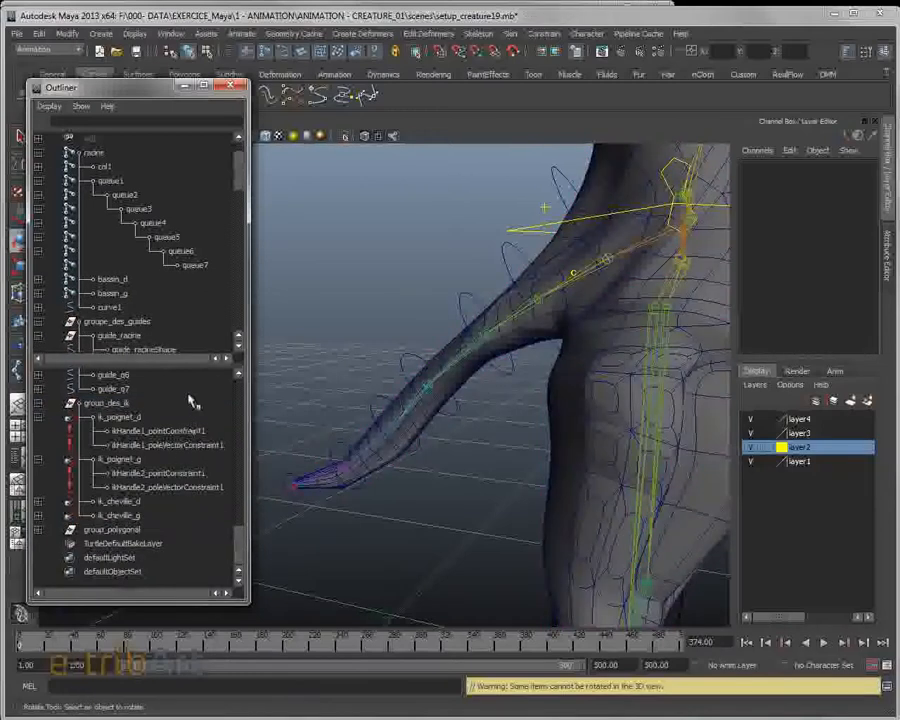
{"action": "left_click", "coordinate": [110, 307]}
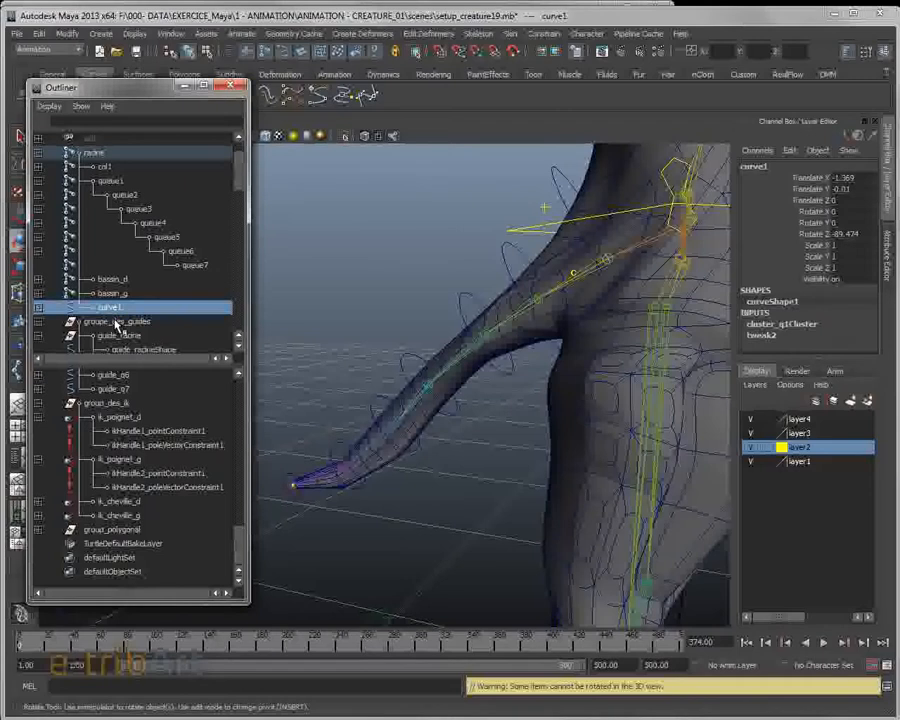
{"action": "key", "text": "Delete"}
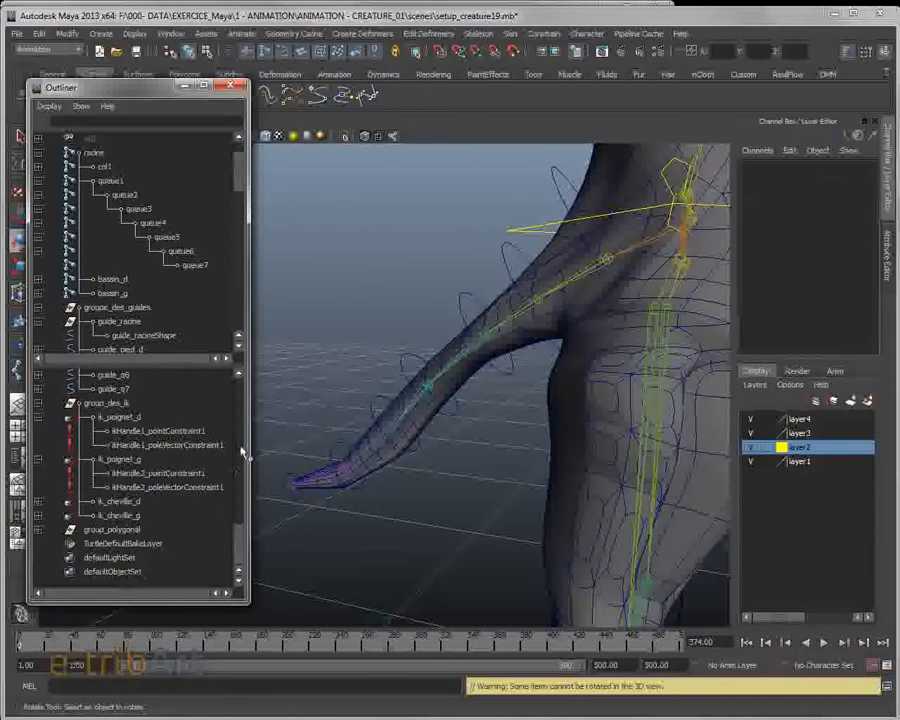
Step: Select guide_racine in groupe_des_guides and collapse its hierarchy
{"action": "left_click_drag", "start_coordinate": [241, 541], "coordinate": [240, 431]}
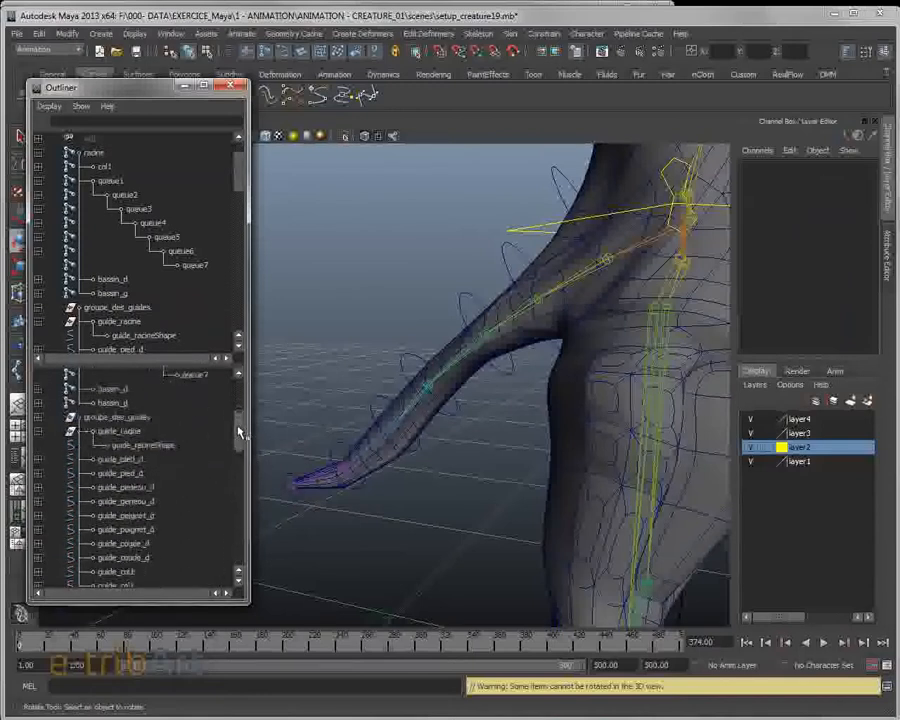
{"action": "left_click", "coordinate": [112, 431]}
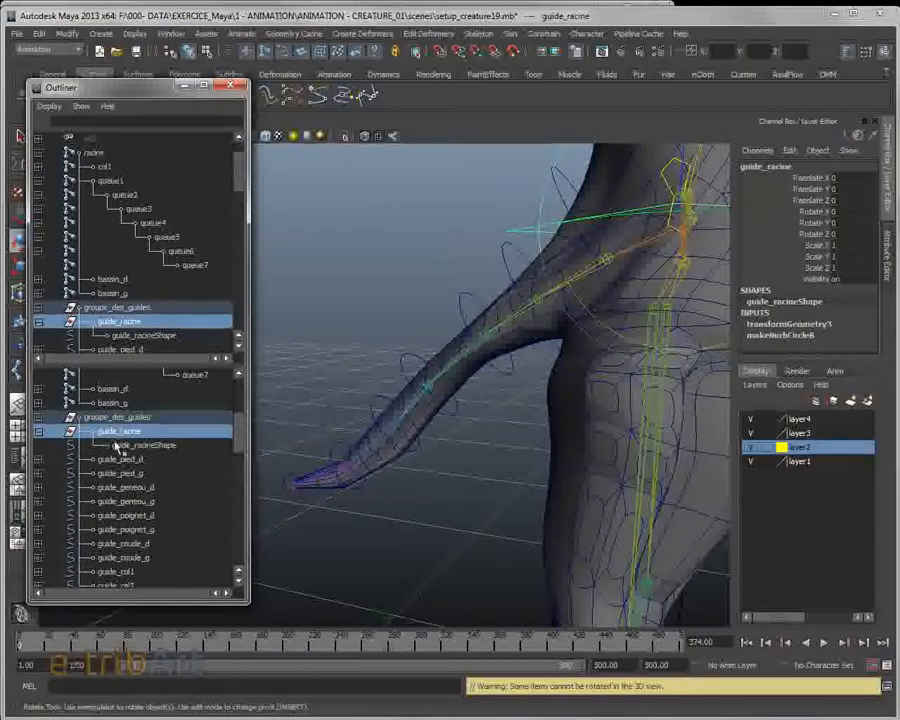
{"action": "left_click", "coordinate": [41, 432]}
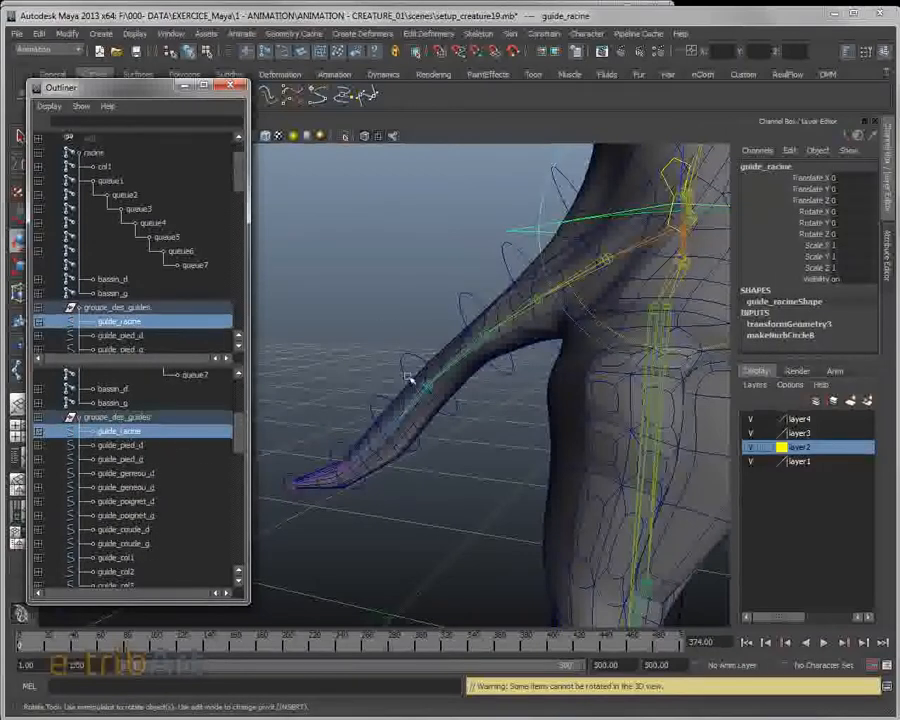
{"action": "left_click_drag", "start_coordinate": [465, 397], "coordinate": [476, 418], "text": "alt"}
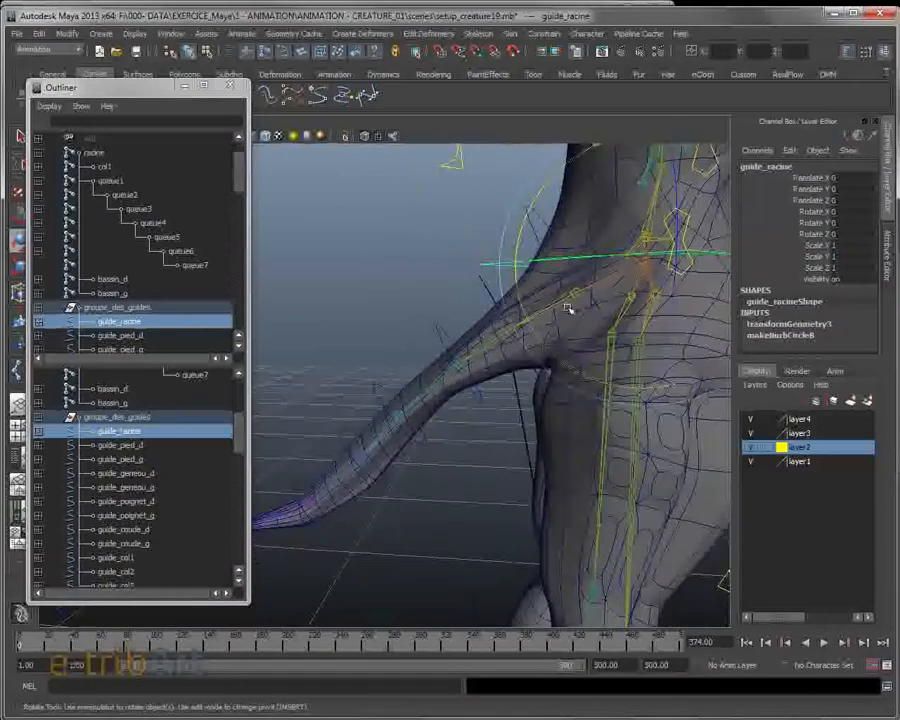
{"action": "left_click_drag", "start_coordinate": [348, 506], "coordinate": [498, 338], "text": "alt"}
{"action": "left_click_drag", "start_coordinate": [545, 236], "coordinate": [524, 352]}
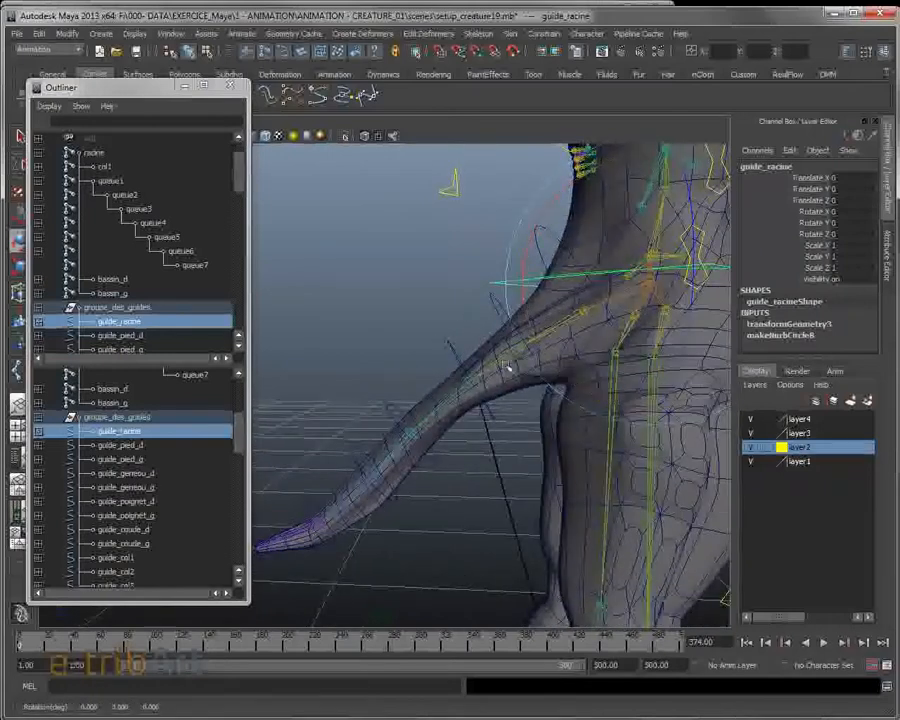
Step: Set the display colour of layer4 to green and clear the selection
{"action": "left_click", "coordinate": [752, 420]}
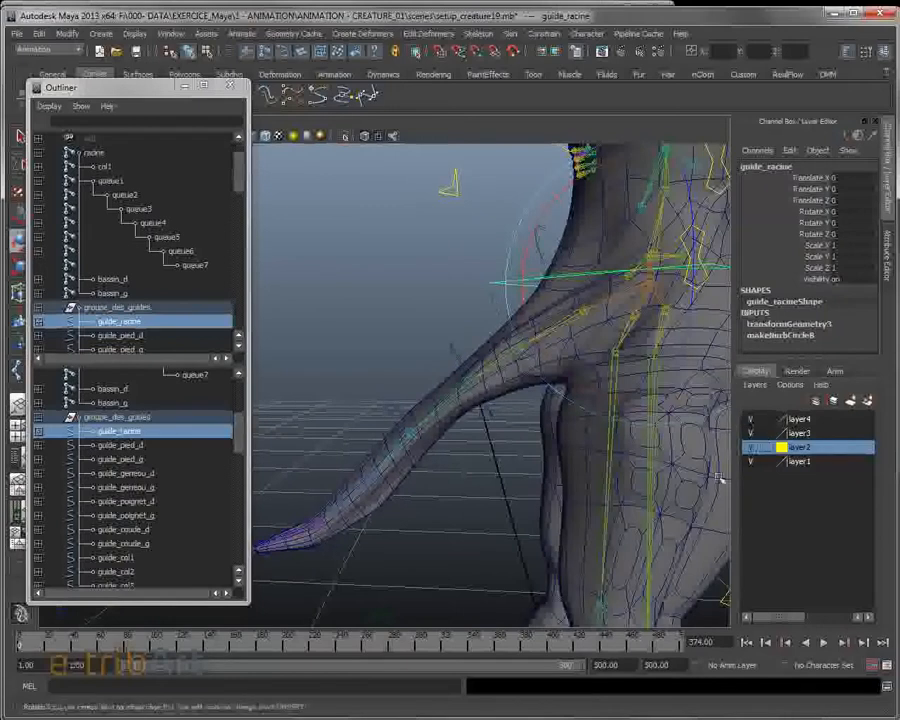
{"action": "left_click", "coordinate": [784, 423]}
{"action": "double_click", "coordinate": [784, 423]}
{"action": "left_click", "coordinate": [689, 341]}
{"action": "left_click", "coordinate": [518, 368]}
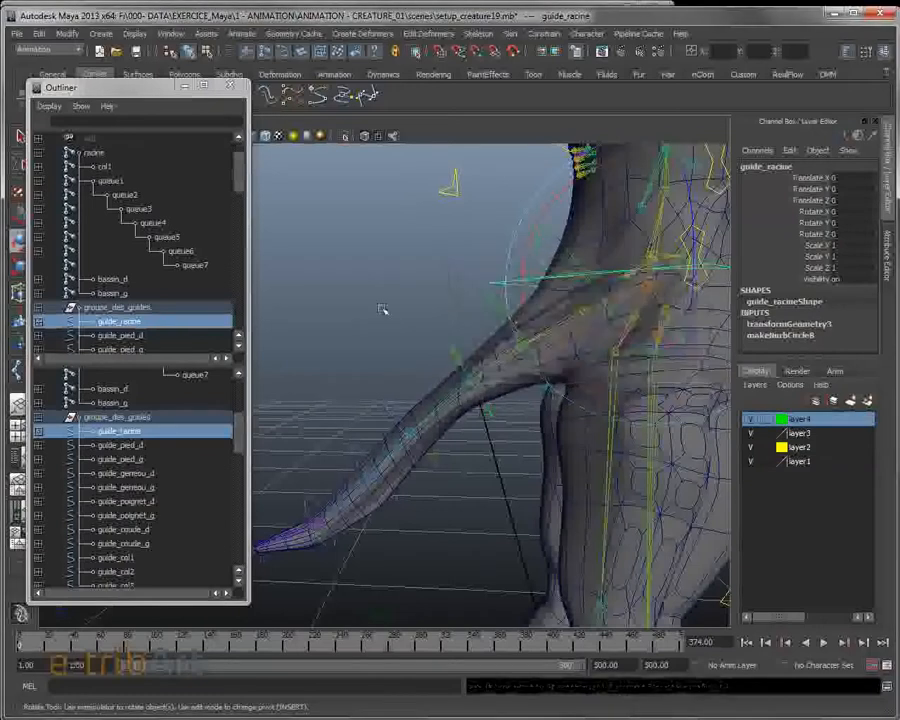
{"action": "left_click", "coordinate": [382, 310]}
Step: Freeze the transformations of the tail guides guide_q1 through guide_q7 and deselect them
{"action": "left_click_drag", "start_coordinate": [386, 336], "coordinate": [519, 283], "text": "alt"}
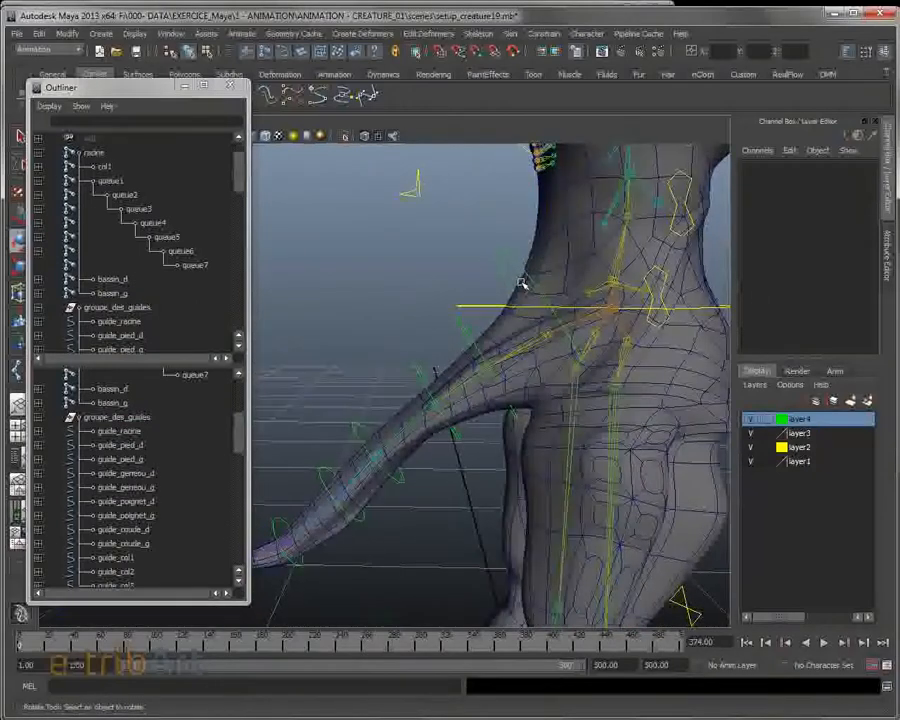
{"action": "left_click", "coordinate": [522, 266]}
{"action": "key", "text": "e"}
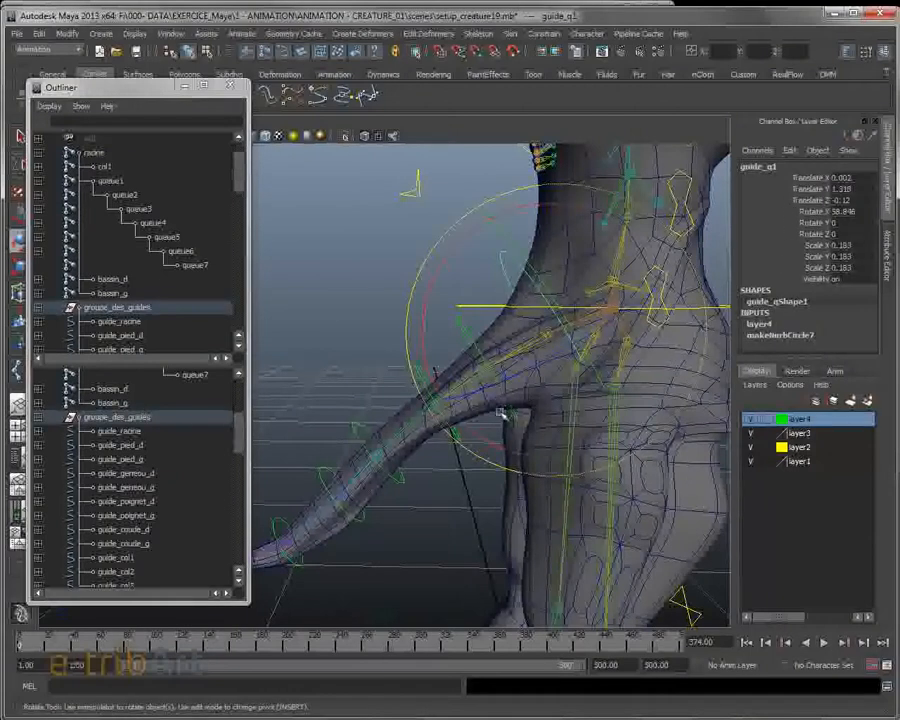
{"action": "left_click_drag", "start_coordinate": [237, 446], "coordinate": [238, 536]}
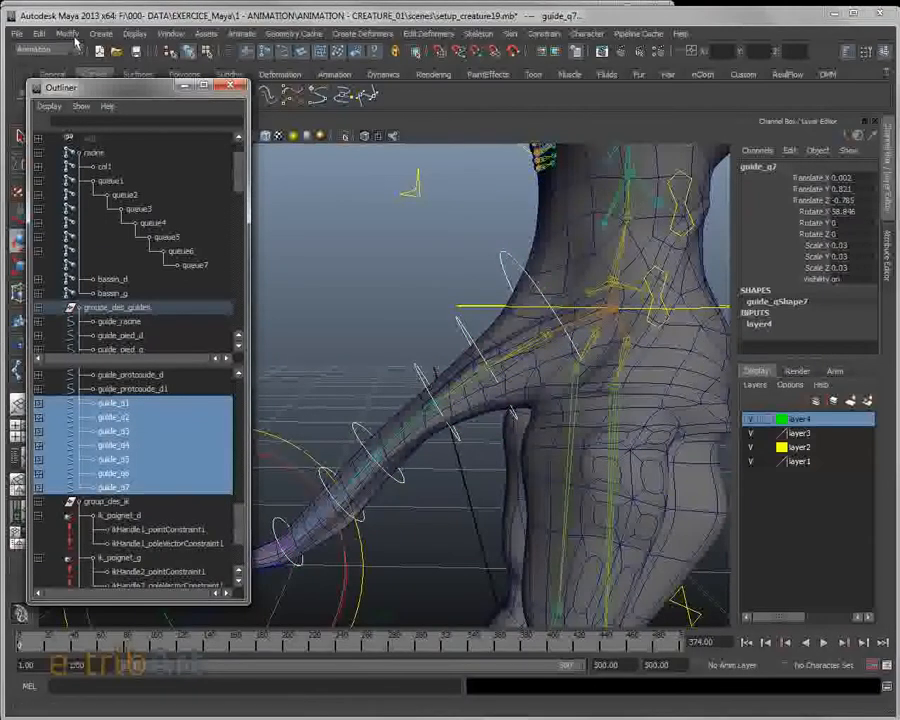
{"action": "left_click", "coordinate": [40, 33]}
{"action": "mouse_move", "coordinate": [67, 33]}
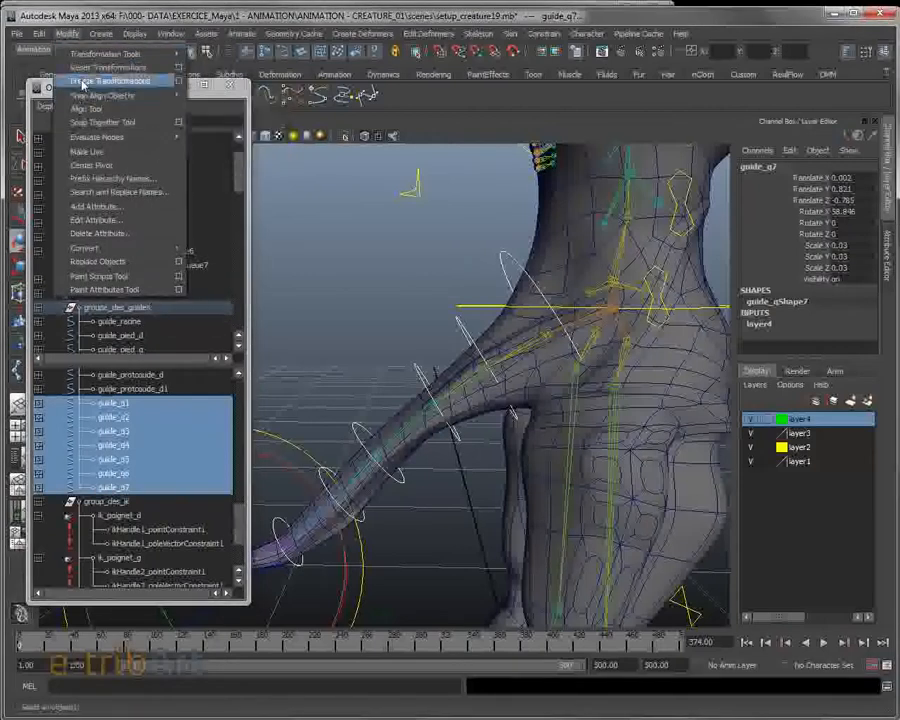
{"action": "left_click", "coordinate": [80, 81]}
{"action": "left_click_drag", "start_coordinate": [405, 472], "coordinate": [425, 496], "text": "alt"}
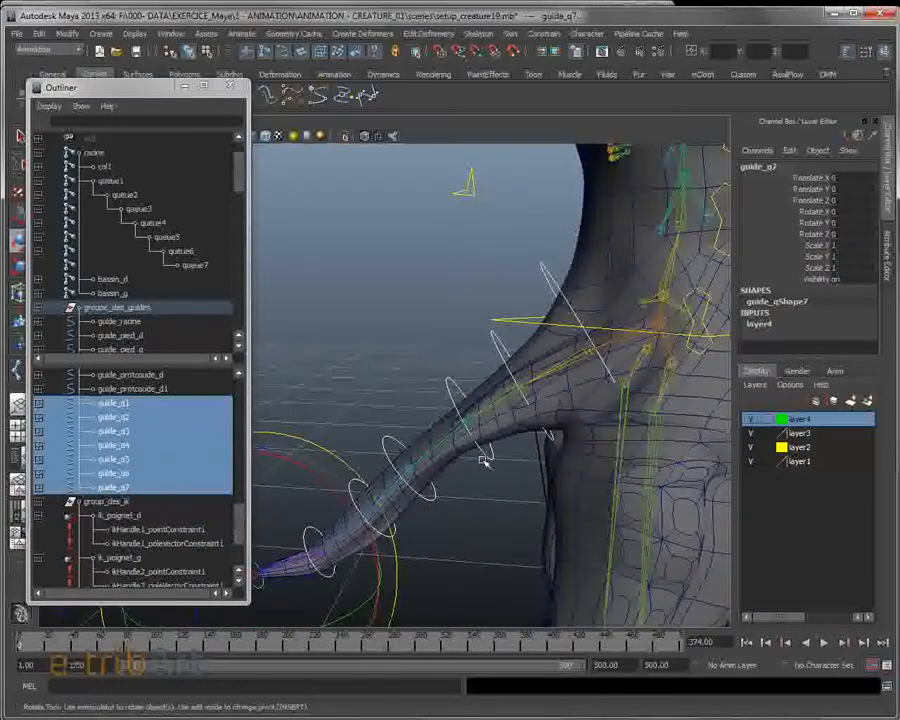
{"action": "mouse_move", "coordinate": [485, 459]}
{"action": "left_mouse_down", "text": "alt"}
{"action": "mouse_move", "coordinate": [524, 428]}
{"action": "mouse_move", "coordinate": [498, 442]}
{"action": "left_mouse_up", "text": "alt"}
{"action": "left_click", "coordinate": [527, 243]}
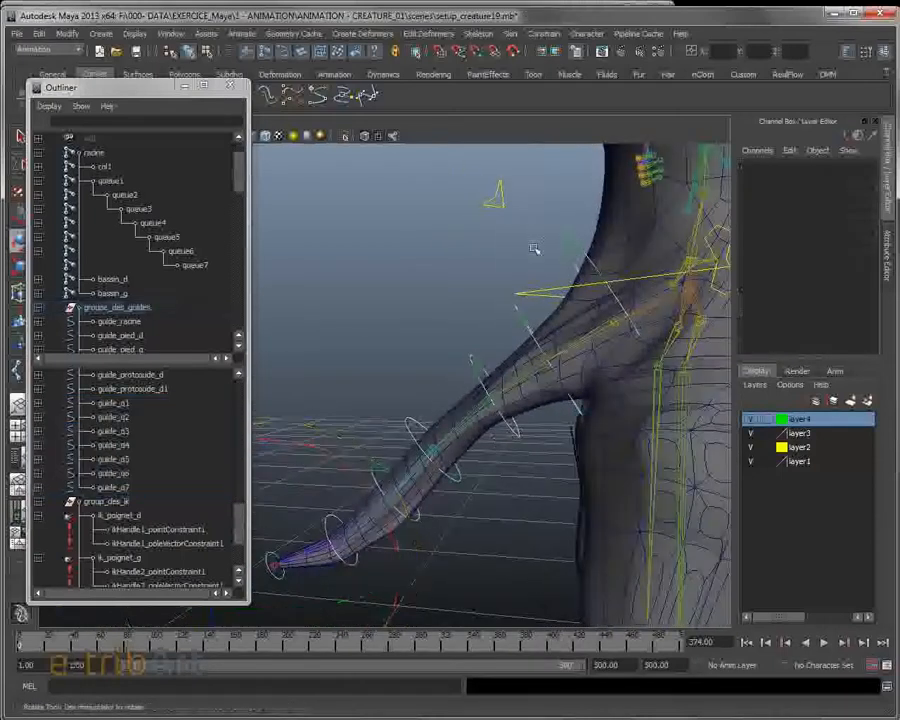
{"action": "left_click_drag", "start_coordinate": [574, 350], "coordinate": [601, 352], "text": "alt"}
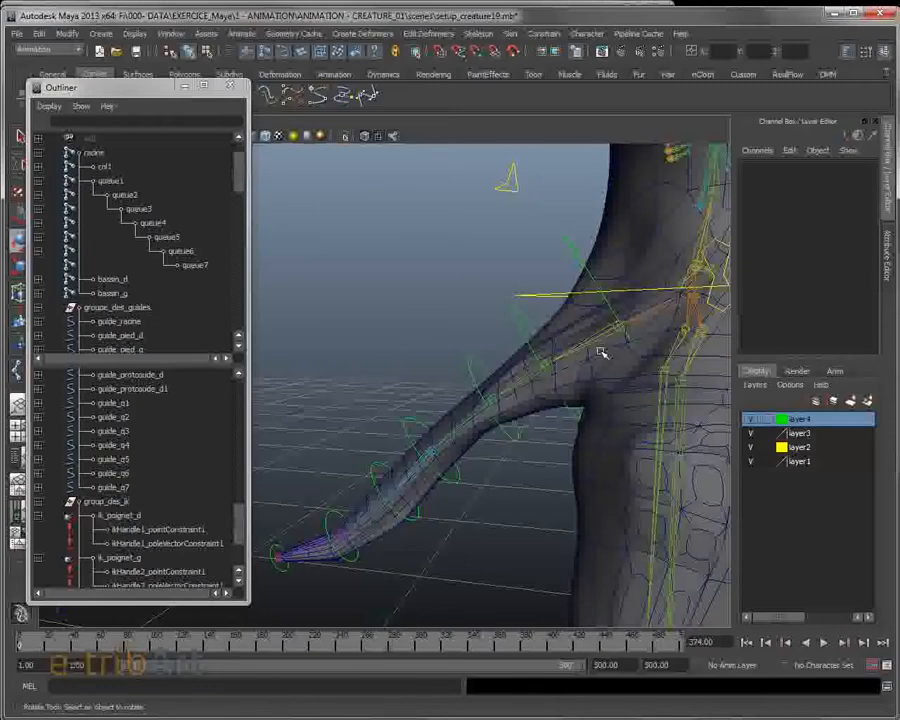
Step: Hide layer3 so that the skeleton and guides can be worked on without the creature's mesh
{"action": "left_click_drag", "start_coordinate": [596, 358], "coordinate": [598, 363], "text": "alt"}
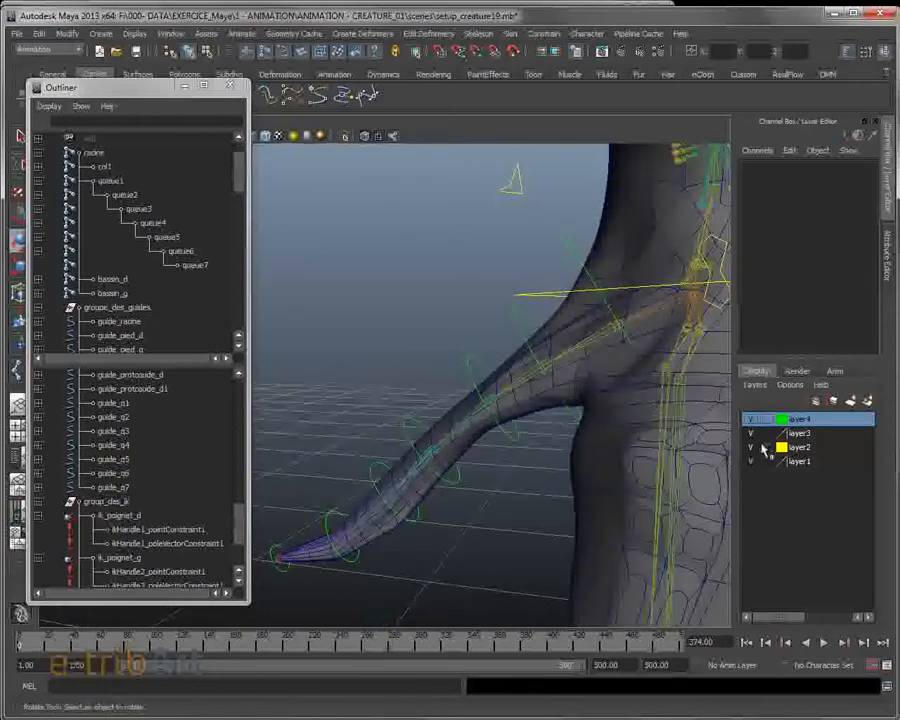
{"action": "left_click", "coordinate": [751, 447]}
{"action": "left_click", "coordinate": [751, 447]}
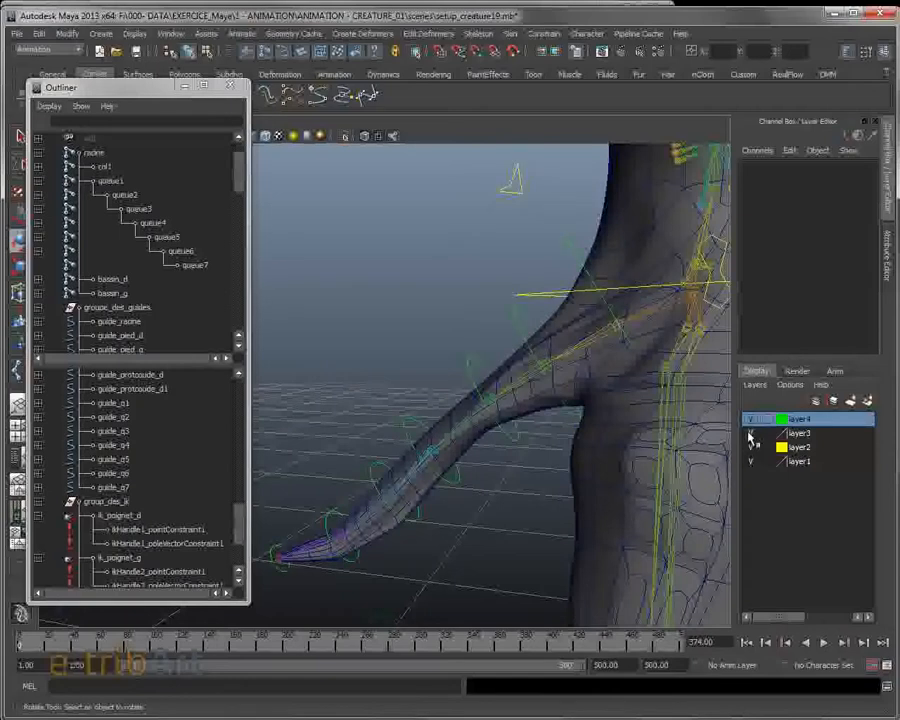
{"action": "left_click", "coordinate": [751, 433]}
{"action": "left_click_drag", "start_coordinate": [612, 470], "coordinate": [538, 514], "text": "alt"}
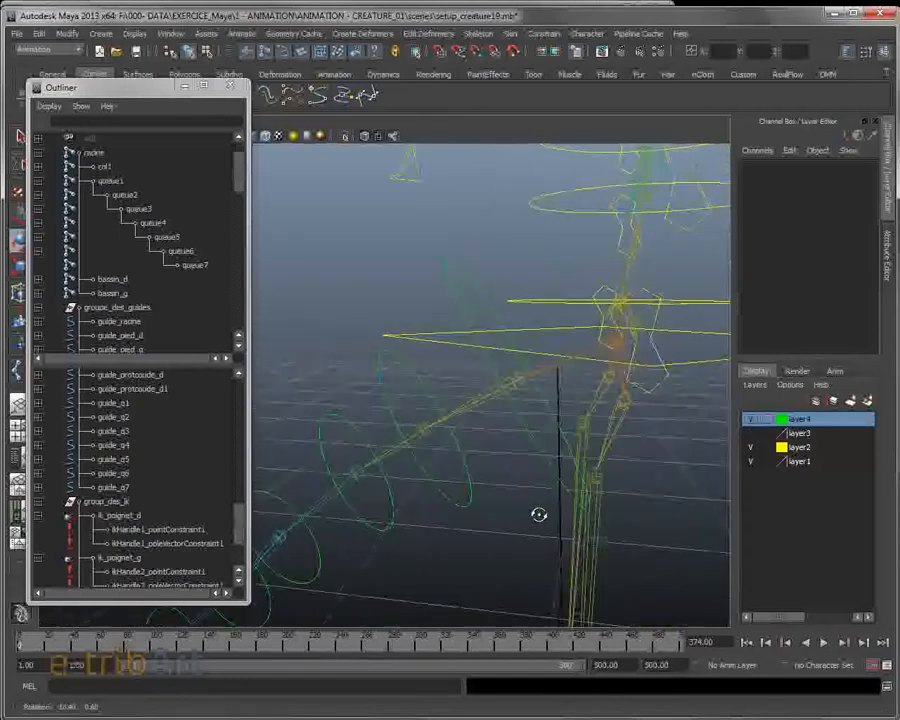
Step: Select guide_q1 followed by the queue1 joint and open the Orient constraint options
{"action": "left_click", "coordinate": [517, 421]}
{"action": "key", "text": "e"}
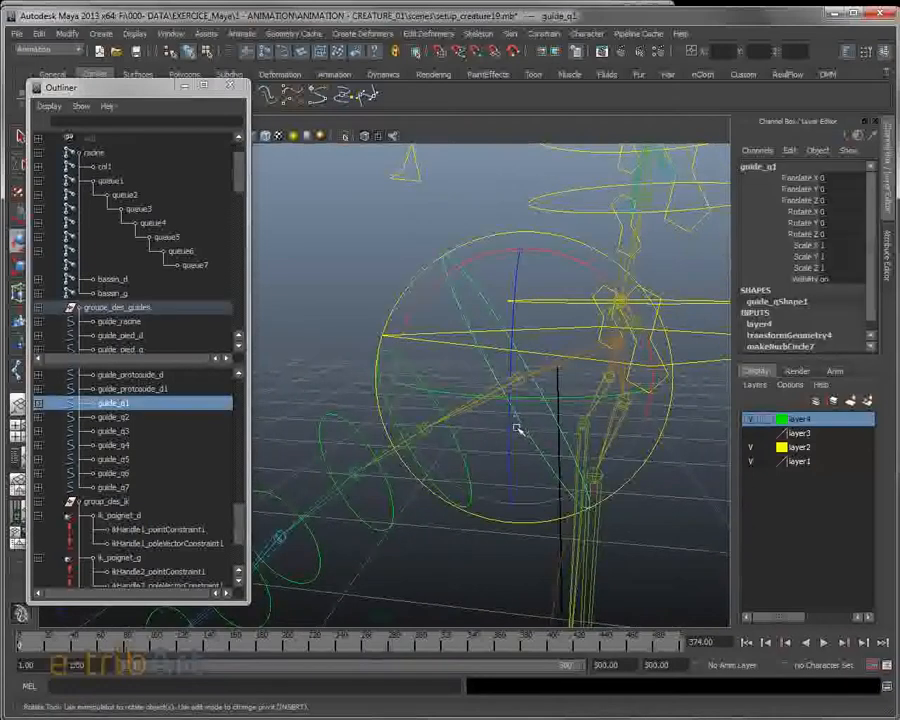
{"action": "key", "text": "w"}
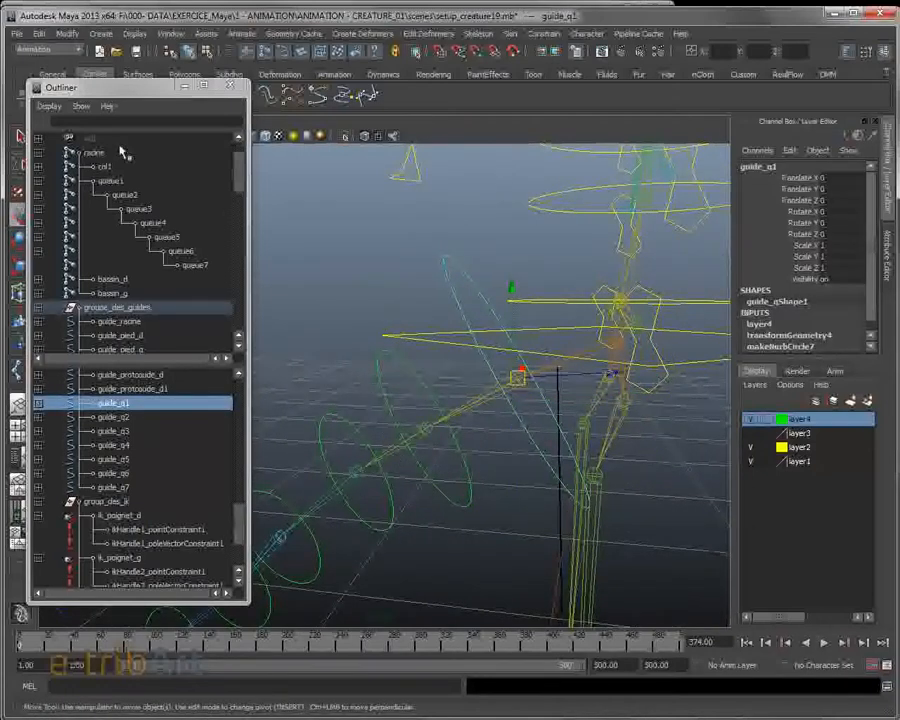
{"action": "left_click_drag", "start_coordinate": [120, 87], "coordinate": [163, 82]}
{"action": "left_click_drag", "start_coordinate": [318, 381], "coordinate": [330, 375], "text": "alt"}
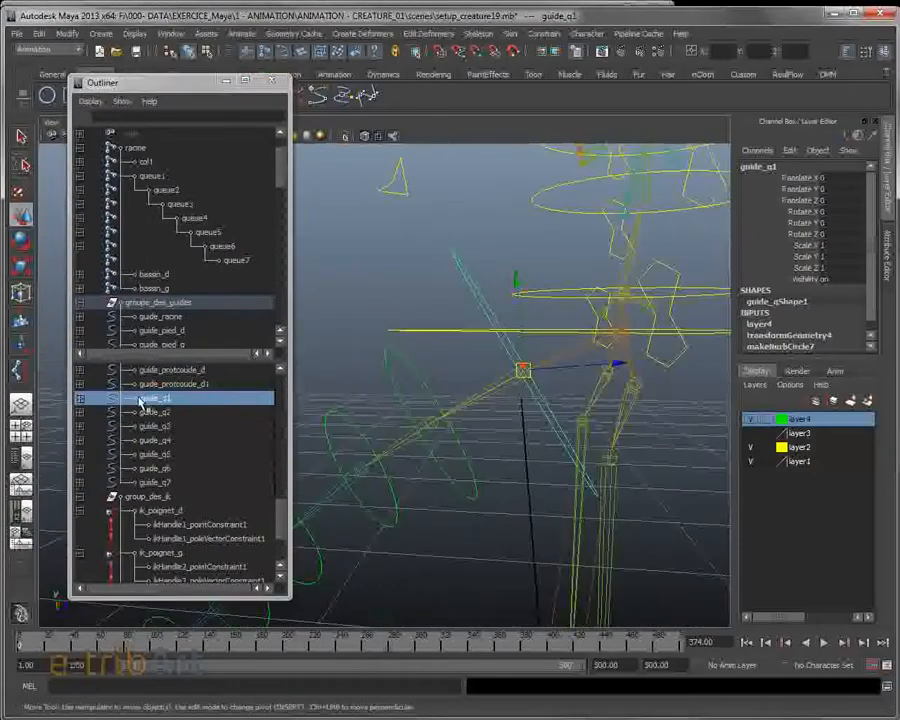
{"action": "left_click", "coordinate": [157, 178], "text": "ctrl"}
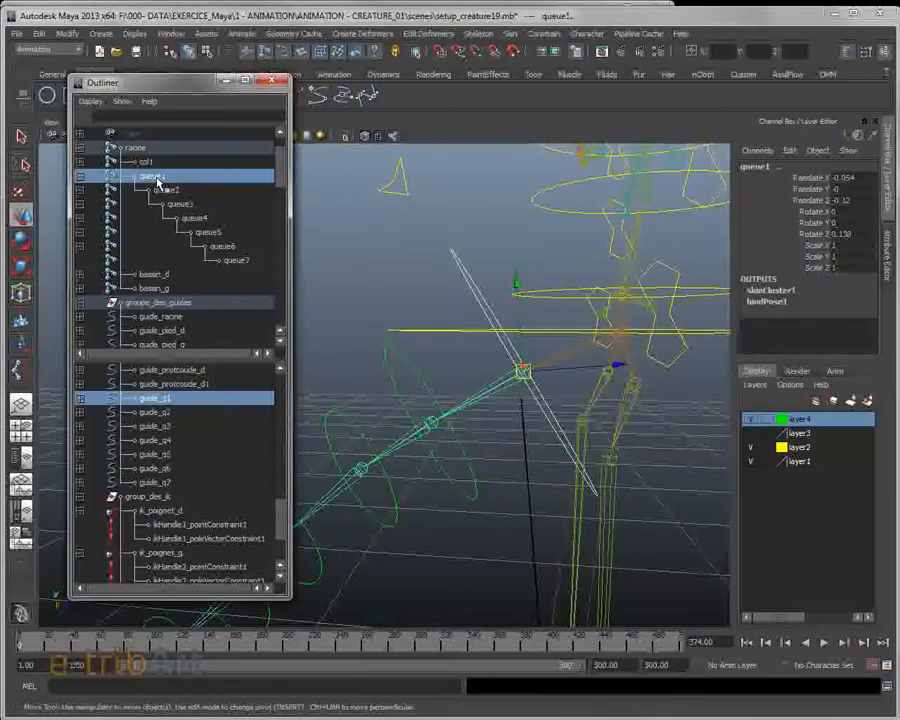
{"action": "left_click", "coordinate": [543, 34]}
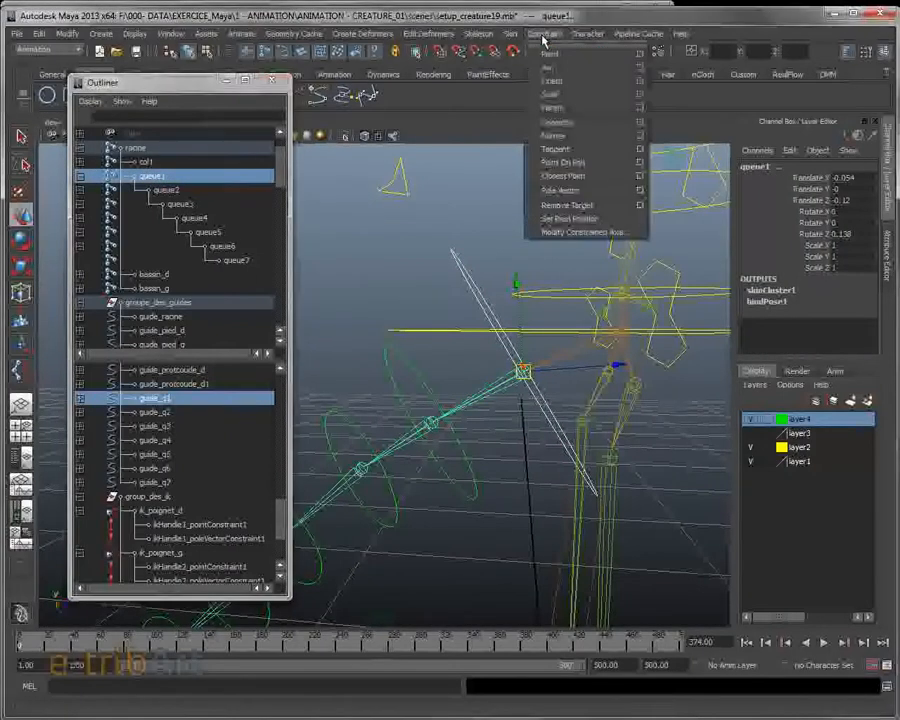
{"action": "left_click", "coordinate": [640, 81]}
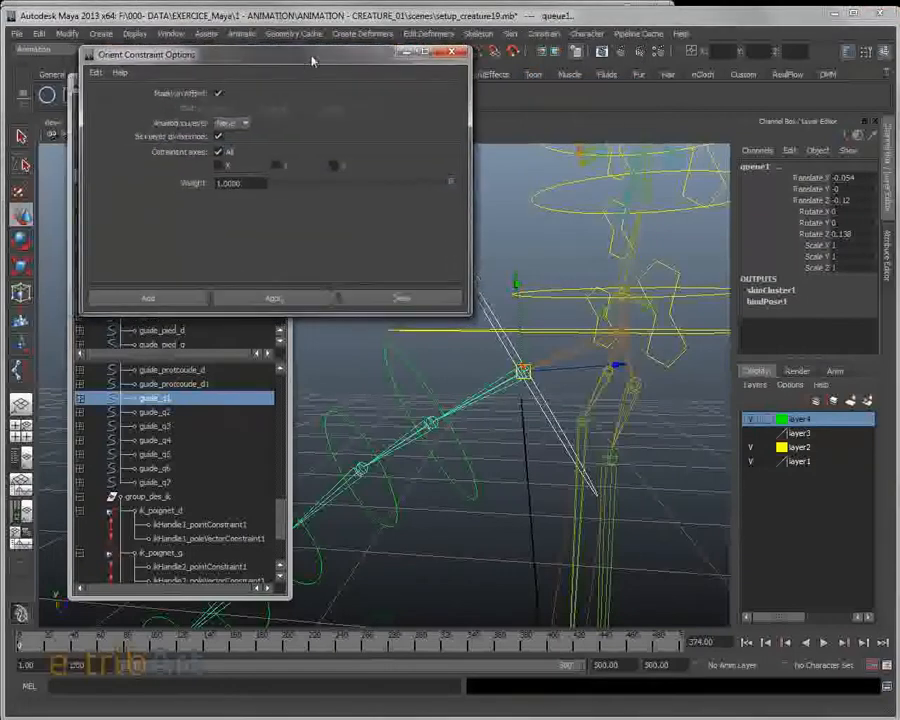
{"action": "left_click_drag", "start_coordinate": [208, 47], "coordinate": [290, 36]}
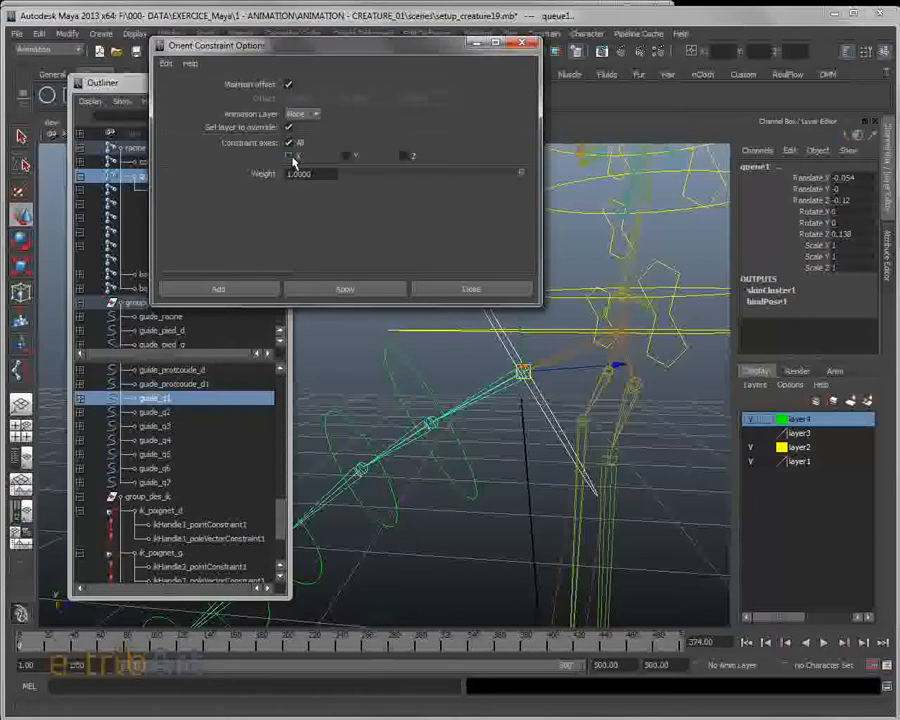
Step: Try to orient-constrain queue1 to guide_q1 with Maintain offset off, and undo the constraint
{"action": "left_click", "coordinate": [288, 84]}
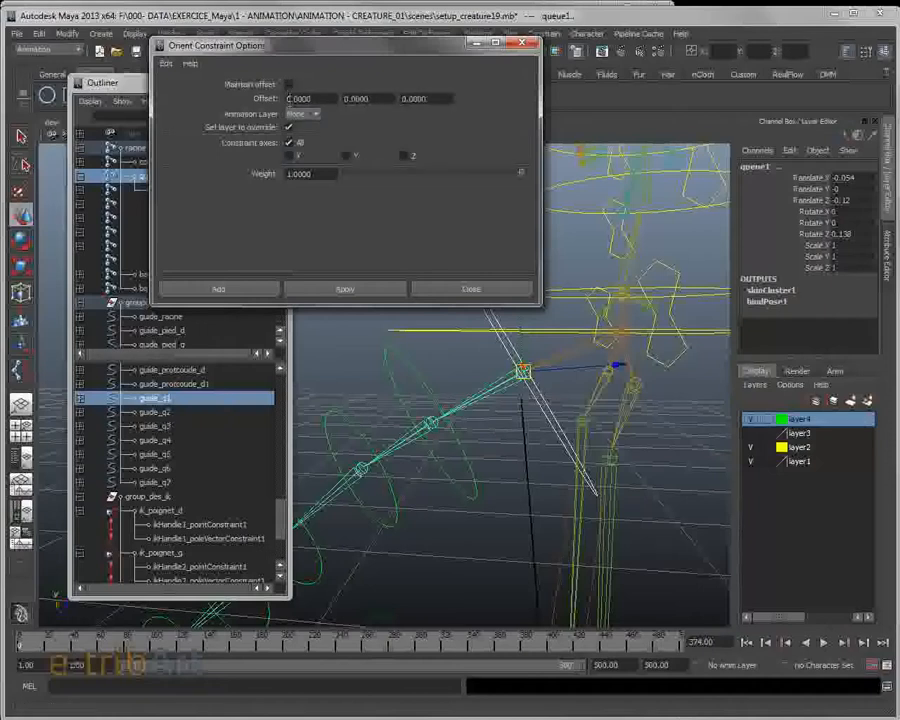
{"action": "left_click_drag", "start_coordinate": [294, 54], "coordinate": [188, 53]}
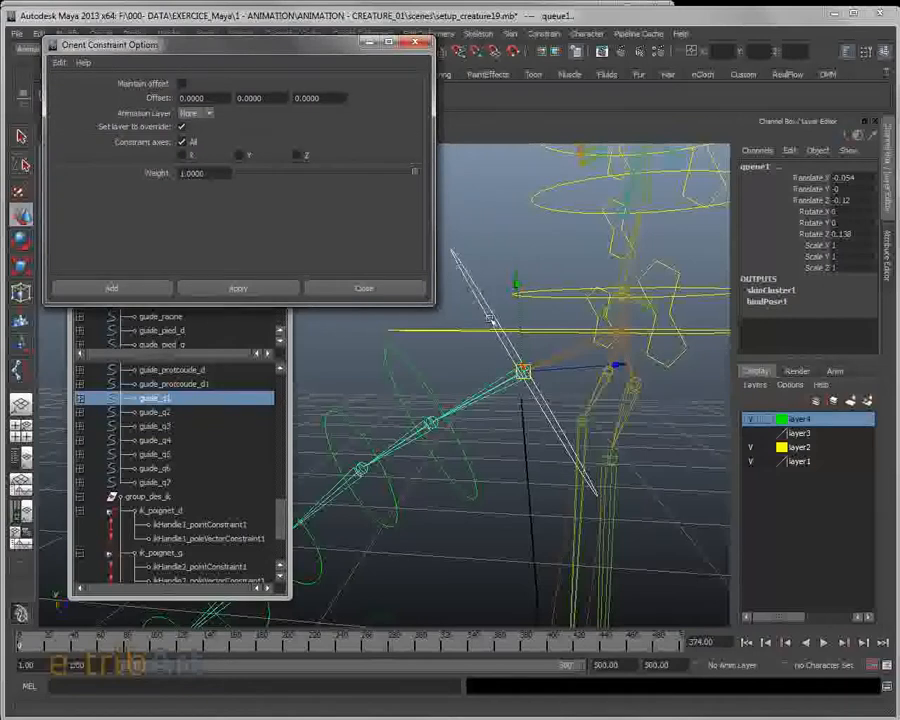
{"action": "left_click", "coordinate": [237, 290]}
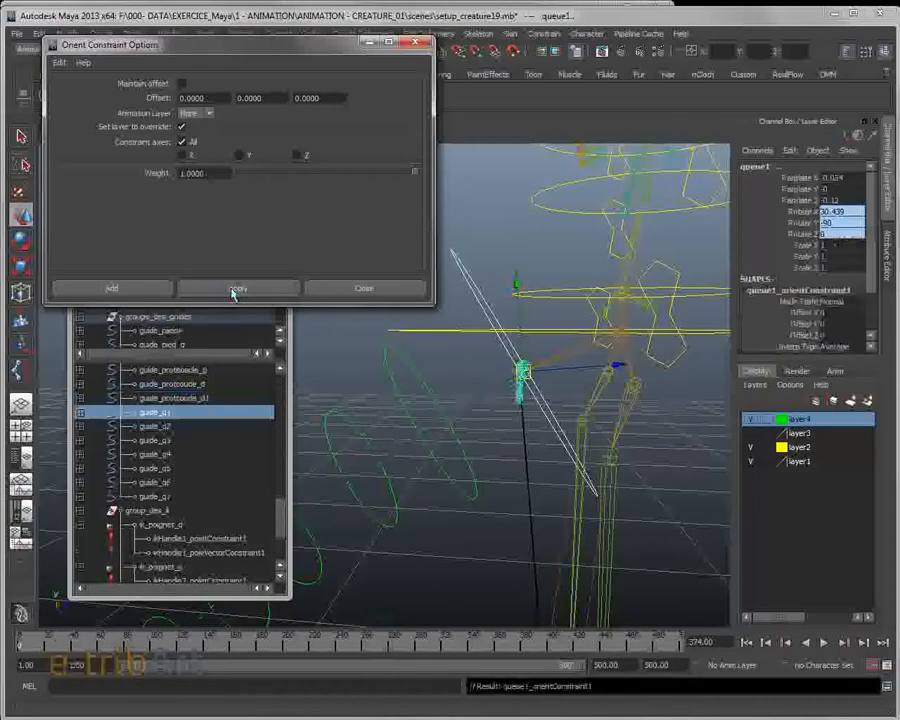
{"action": "left_click_drag", "start_coordinate": [506, 443], "coordinate": [586, 395], "text": "alt"}
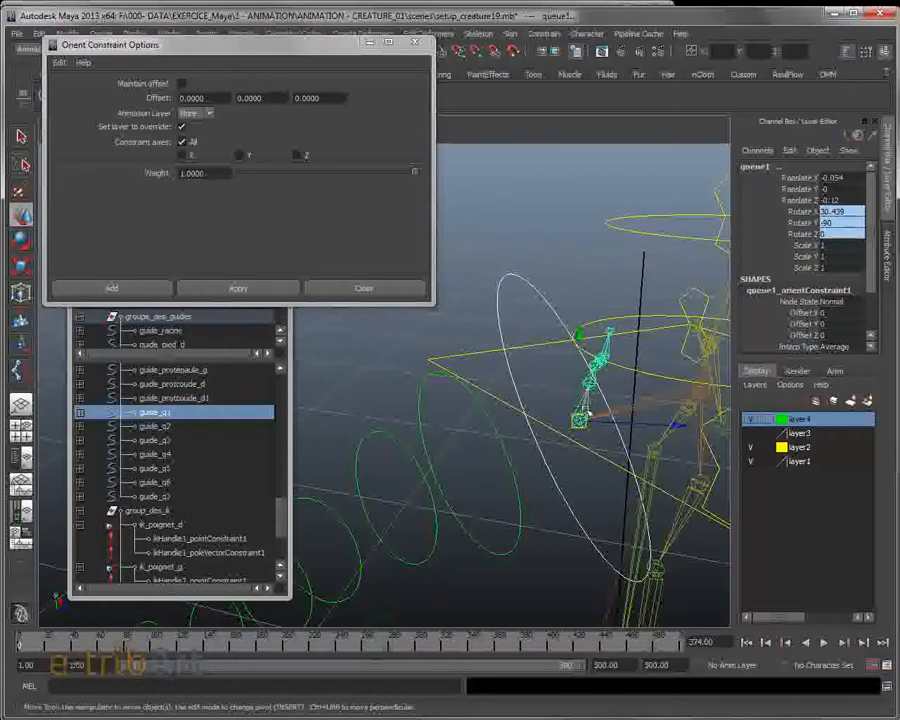
{"action": "left_click_drag", "start_coordinate": [580, 405], "coordinate": [592, 443], "text": "alt"}
{"action": "key", "text": "ctrl+z"}
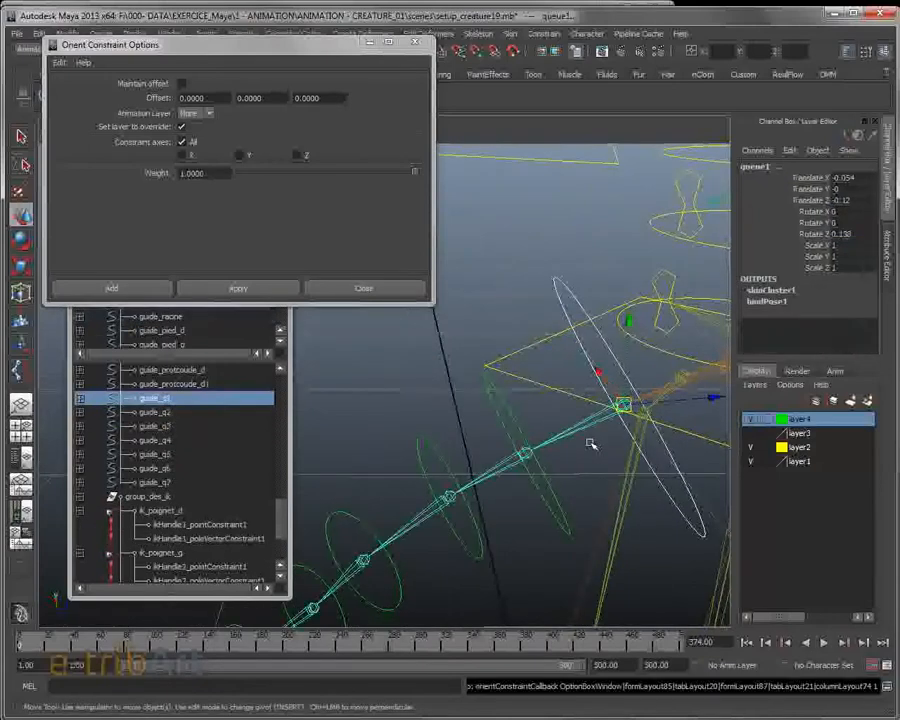
Step: Orient-constrain queue1 to guide_q1 on all axes with Maintain offset on and weight 1
{"action": "left_click", "coordinate": [181, 83]}
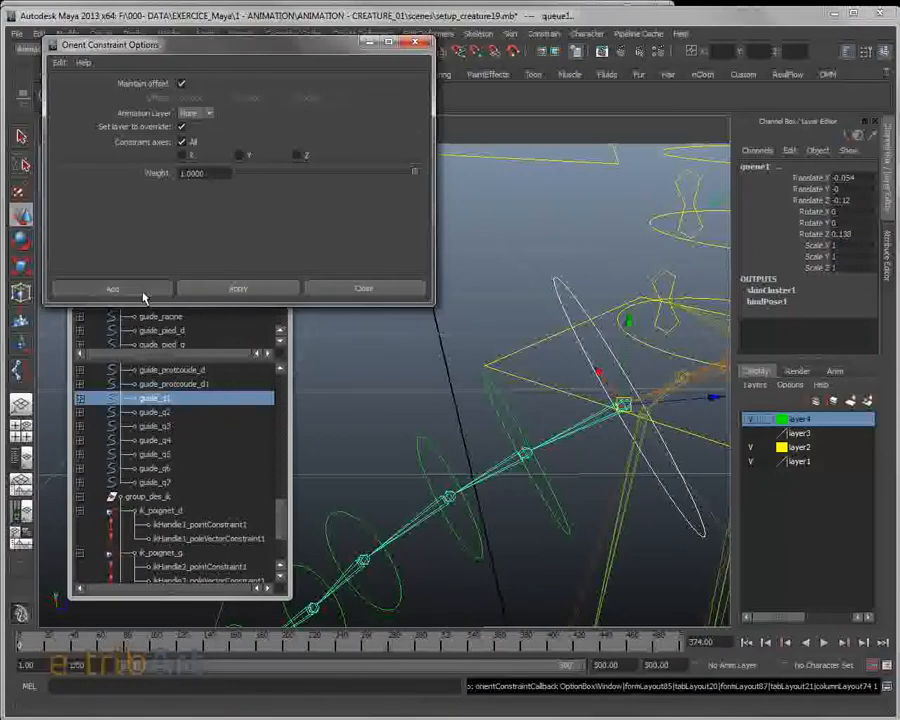
{"action": "left_click", "coordinate": [112, 289]}
{"action": "left_click_drag", "start_coordinate": [400, 440], "coordinate": [605, 430], "text": "alt"}
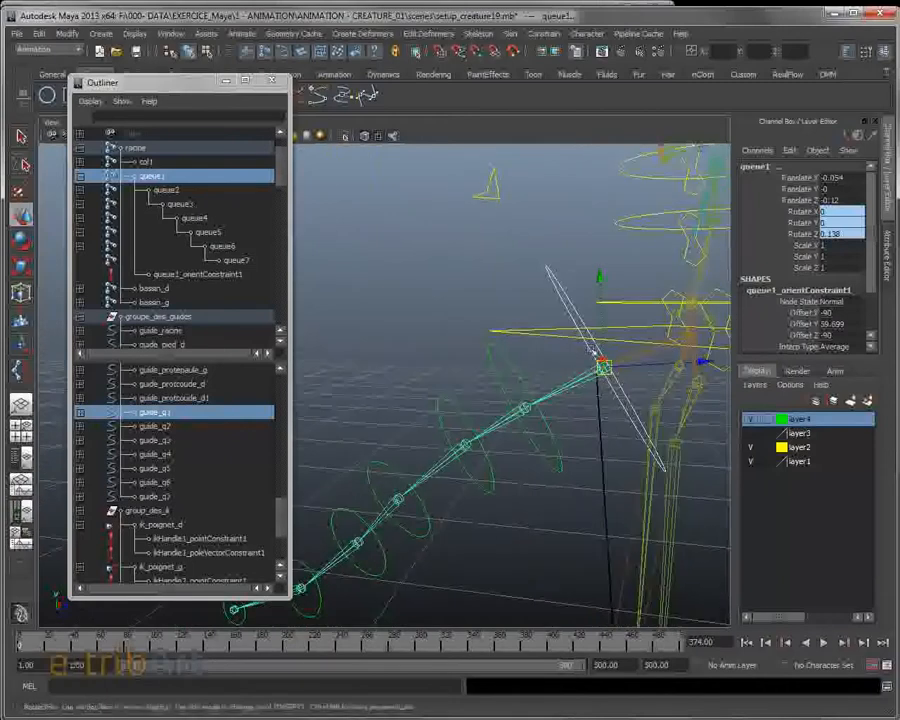
Step: Rotate guide_q1 about X and freely to test the tail constraint, and restore its Rotate X to 0
{"action": "left_click", "coordinate": [575, 303]}
{"action": "key", "text": "e"}
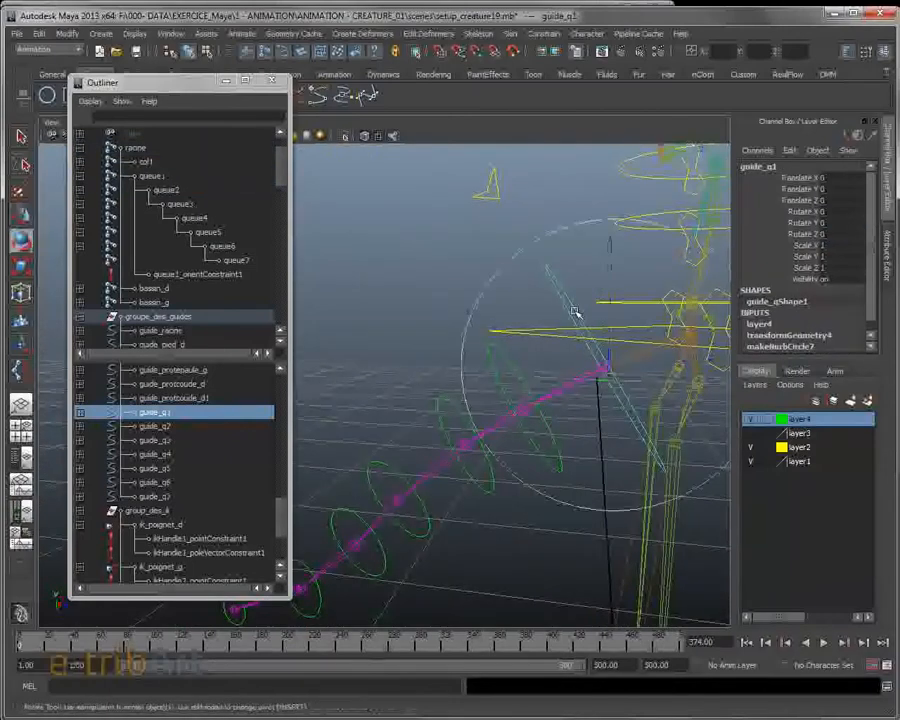
{"action": "left_click_drag", "start_coordinate": [528, 263], "coordinate": [578, 358]}
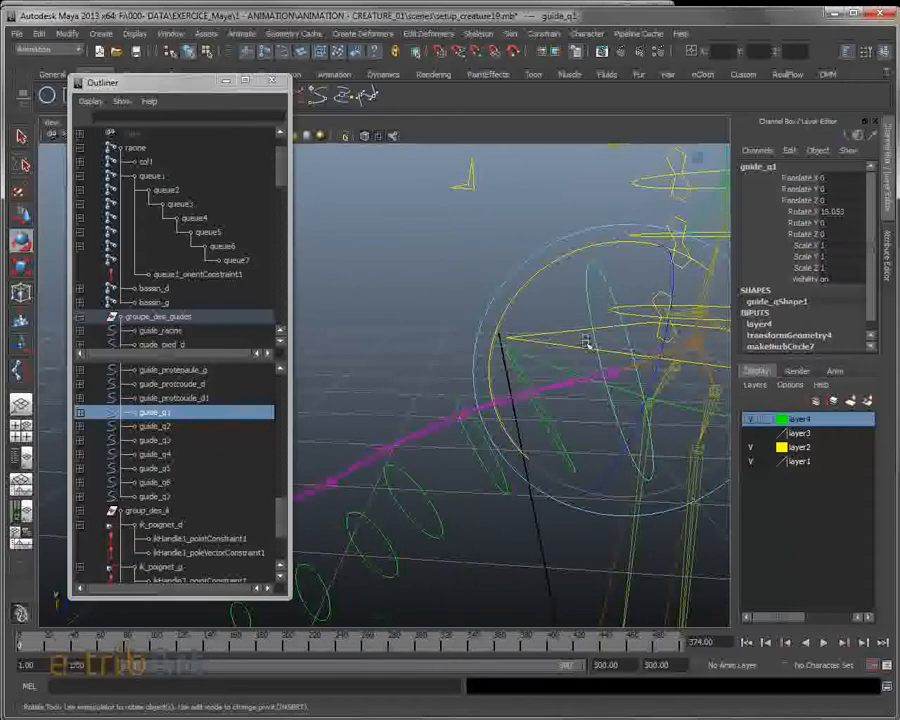
{"action": "left_click_drag", "start_coordinate": [572, 326], "coordinate": [547, 348]}
{"action": "key", "text": "ctrl+z"}
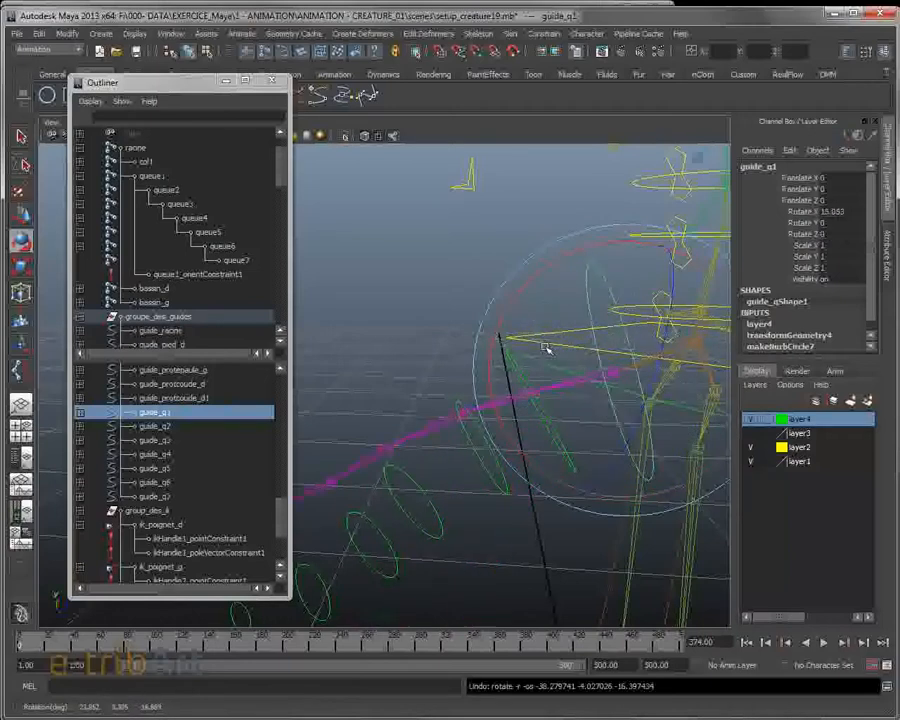
{"action": "left_click", "coordinate": [855, 211]}
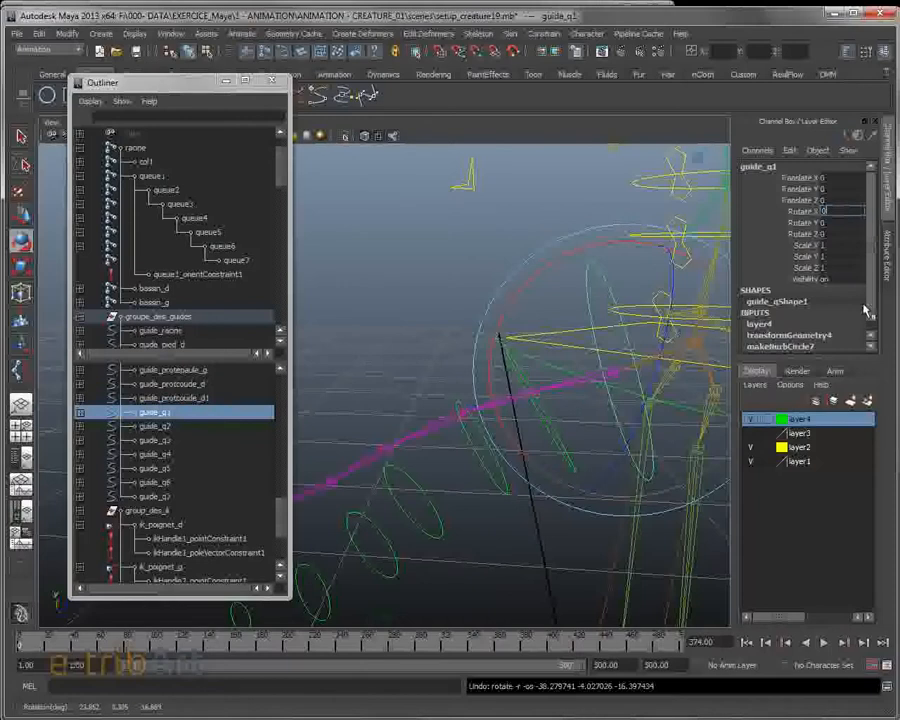
{"action": "type", "text": "0"}
{"action": "key", "text": "Return"}
{"action": "left_click_drag", "start_coordinate": [669, 472], "coordinate": [650, 480], "text": "alt"}
{"action": "left_click", "coordinate": [822, 211]}
{"action": "left_click_drag", "start_coordinate": [825, 213], "coordinate": [835, 236]}
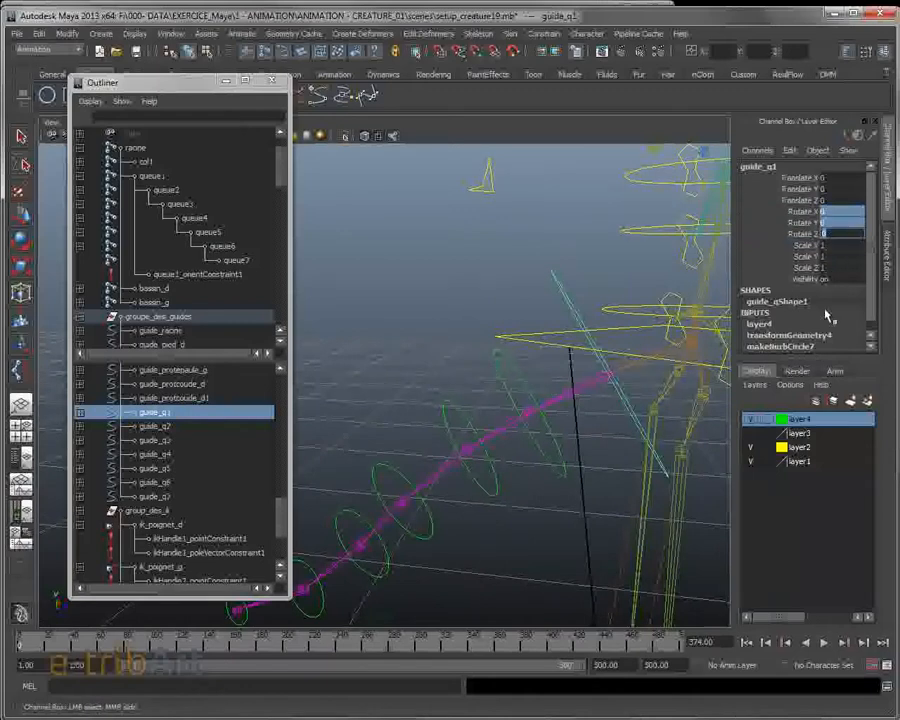
Step: Orient-constrain the queue2 joint to the tail guide guide_q2 with the same options
{"action": "middle_click_drag", "start_coordinate": [601, 428], "coordinate": [634, 373]}
{"action": "left_click_drag", "start_coordinate": [634, 373], "coordinate": [622, 380], "text": "alt"}
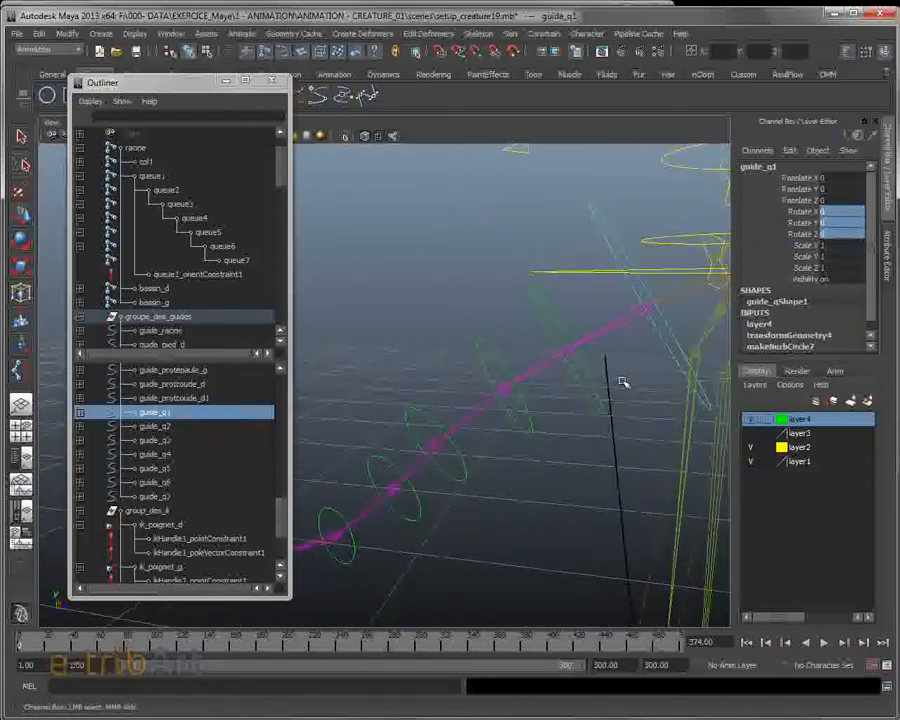
{"action": "scroll", "coordinate": [622, 381], "scroll_direction": "down", "scroll_amount": 2}
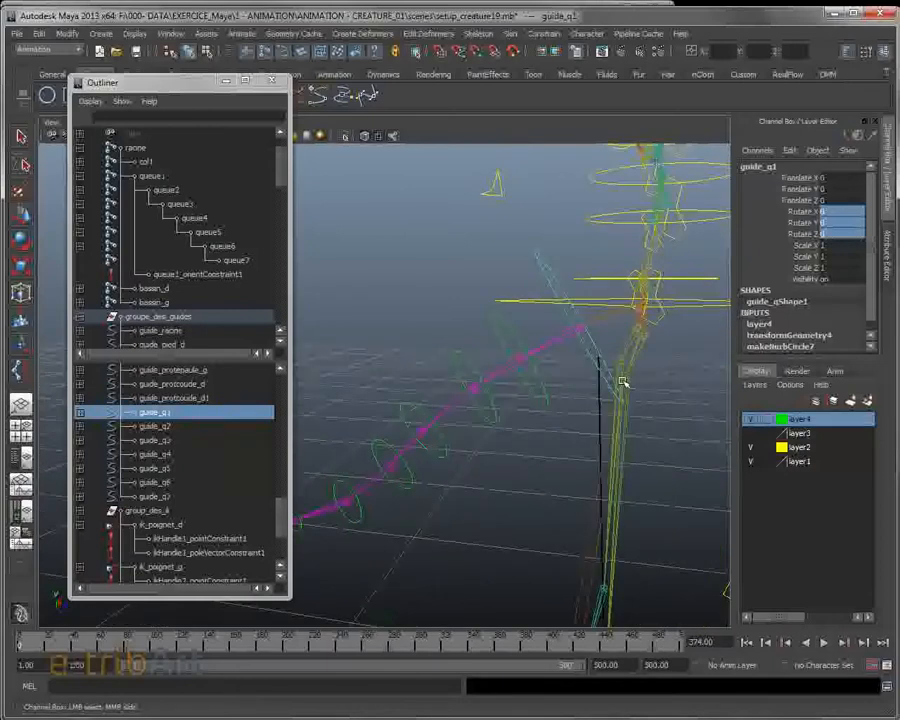
{"action": "left_click_drag", "start_coordinate": [590, 398], "coordinate": [620, 426], "text": "alt"}
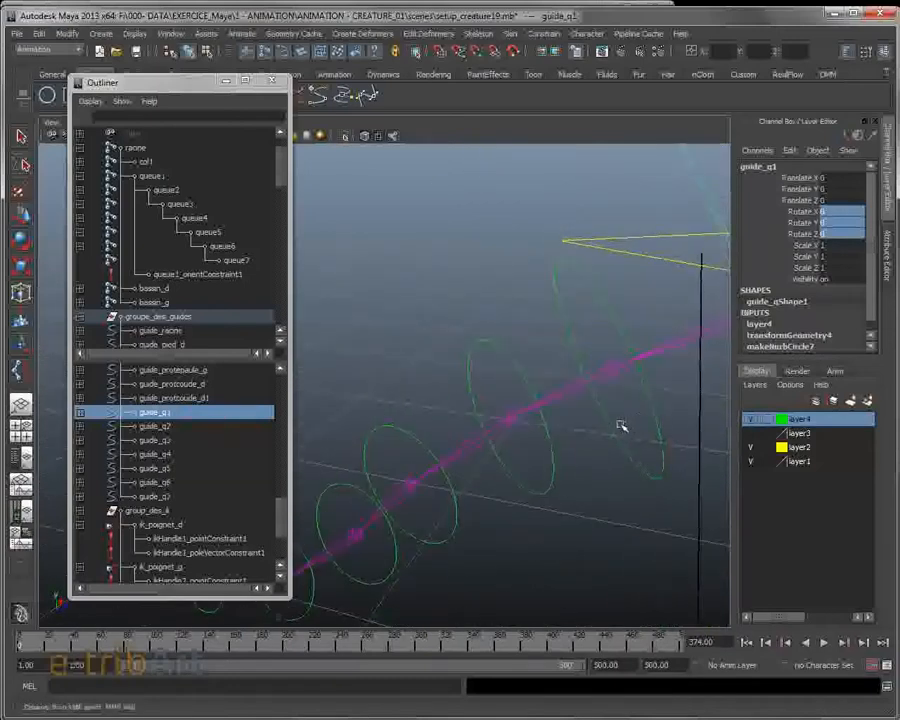
{"action": "left_click", "coordinate": [614, 456]}
{"action": "key", "text": "w"}
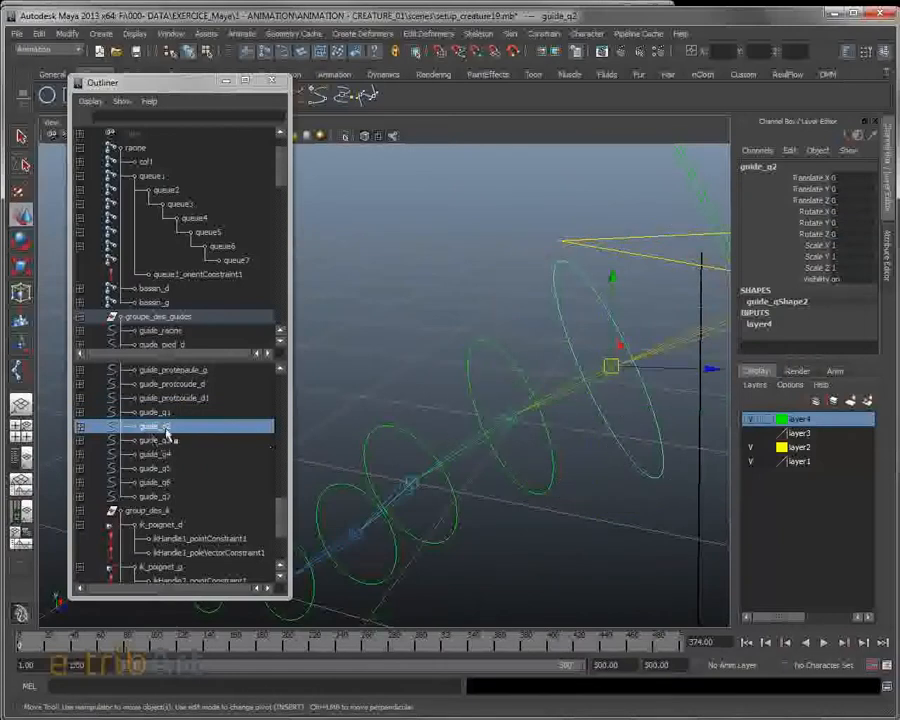
{"action": "left_click", "coordinate": [175, 190], "text": "ctrl"}
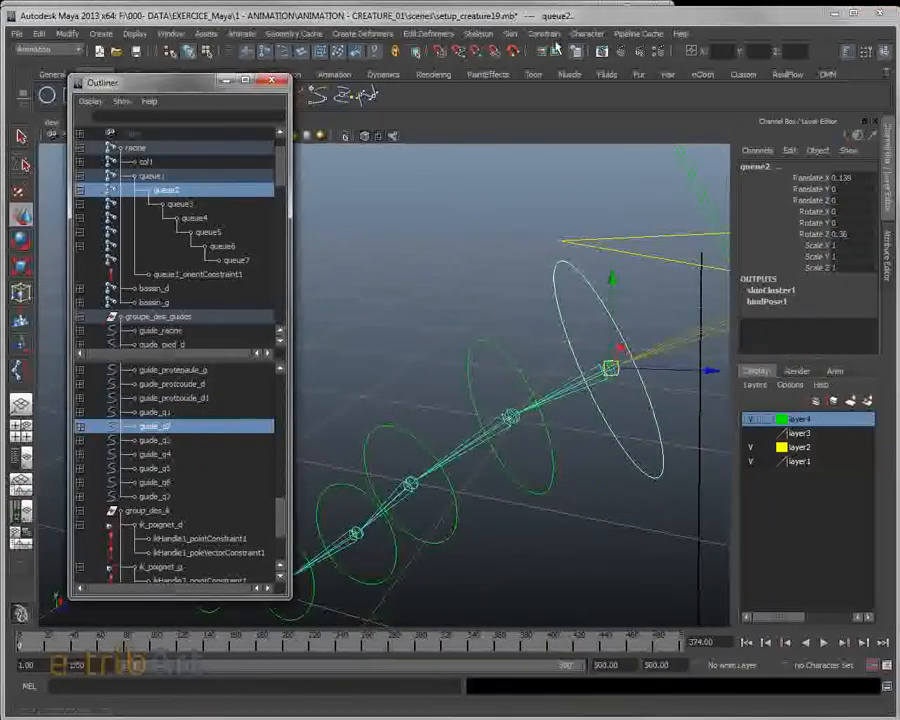
{"action": "left_click", "coordinate": [544, 33]}
{"action": "left_click", "coordinate": [551, 80]}
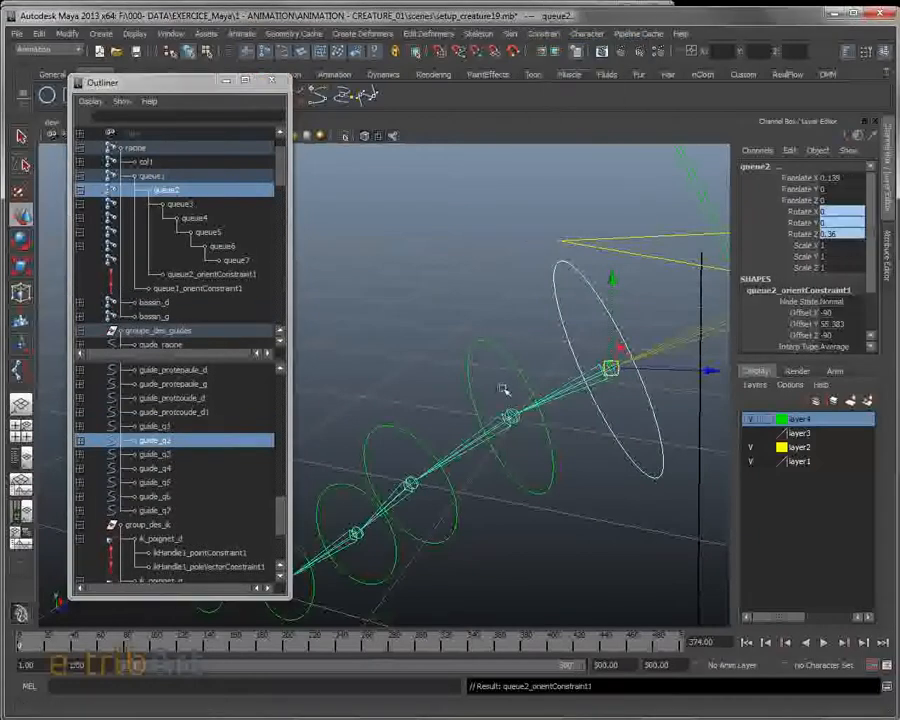
Step: Orient-constrain the queue3 joint to the tail guide guide_q3
{"action": "left_click", "coordinate": [155, 454]}
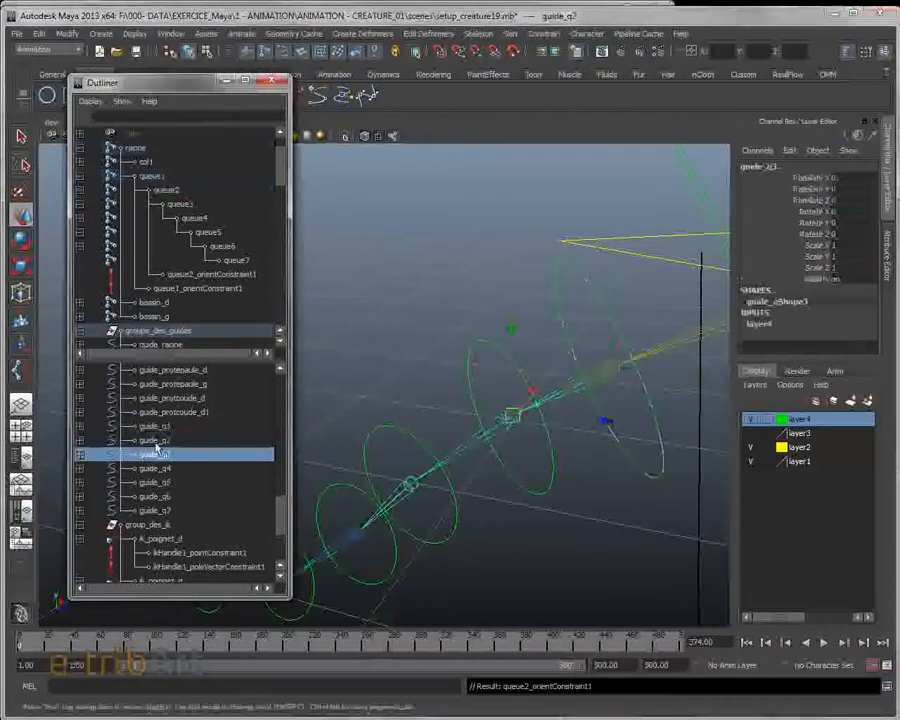
{"action": "left_click", "coordinate": [182, 204], "text": "ctrl"}
{"action": "left_click", "coordinate": [557, 42]}
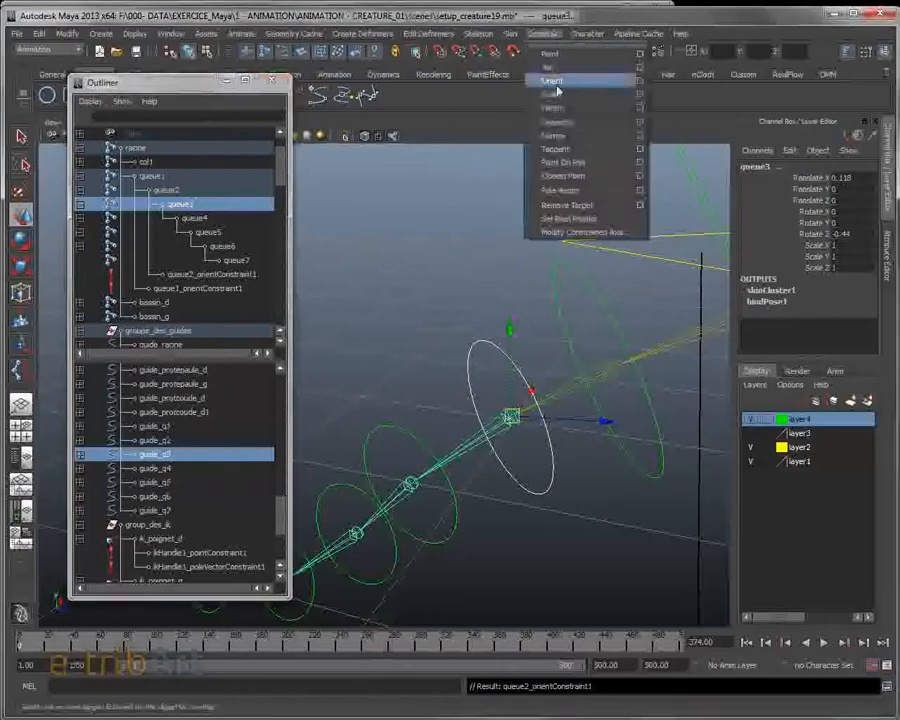
{"action": "left_click", "coordinate": [580, 82]}
Step: Orient-constrain the queue4 joint to the tail guide guide_q4
{"action": "left_click", "coordinate": [158, 484]}
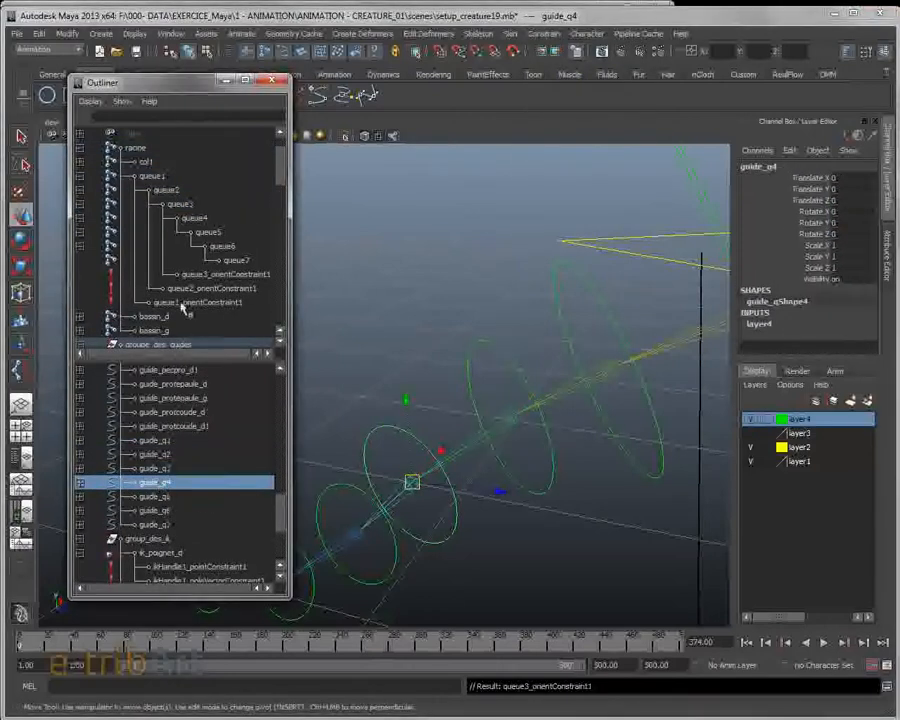
{"action": "left_click", "coordinate": [193, 217], "text": "ctrl"}
{"action": "left_click", "coordinate": [543, 33]}
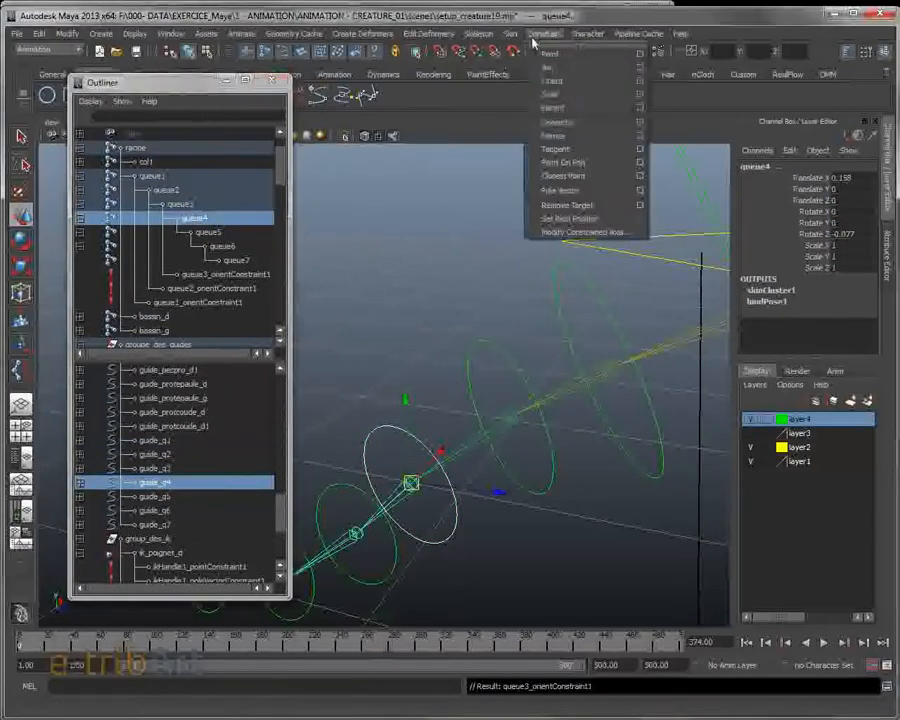
{"action": "left_click", "coordinate": [546, 82]}
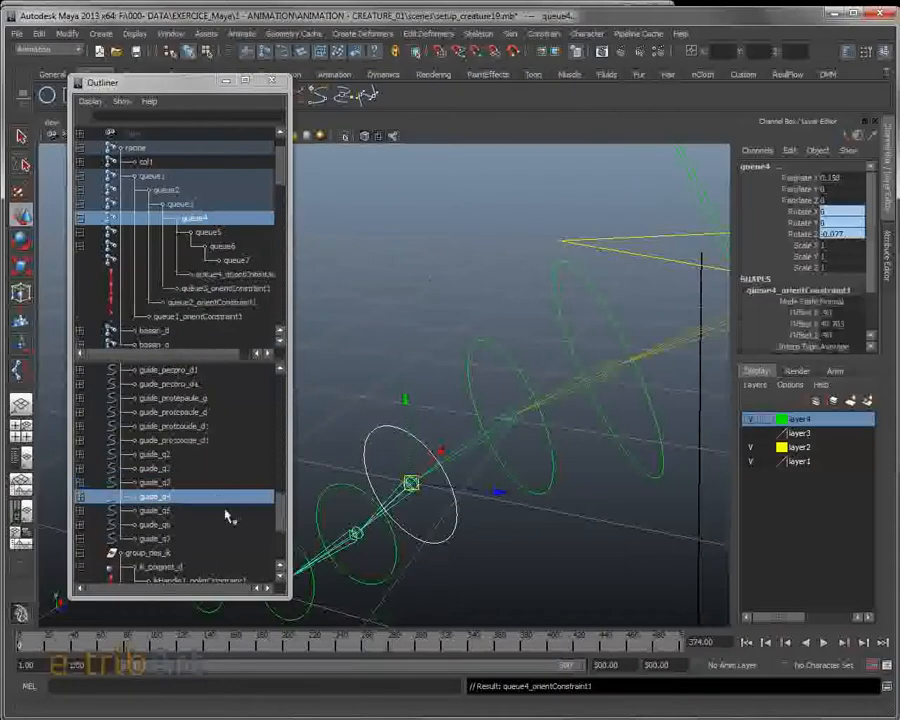
Step: Orient-constrain the queue5 joint to the tail guide guide_q5
{"action": "left_click", "coordinate": [153, 497]}
{"action": "left_click", "coordinate": [208, 232], "text": "ctrl"}
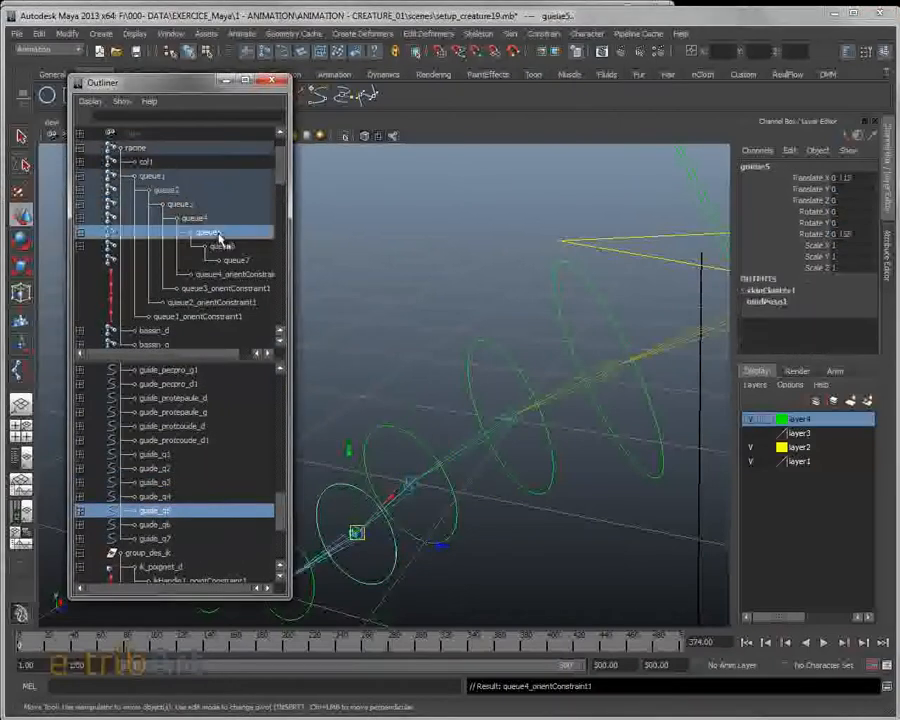
{"action": "left_click", "coordinate": [543, 33]}
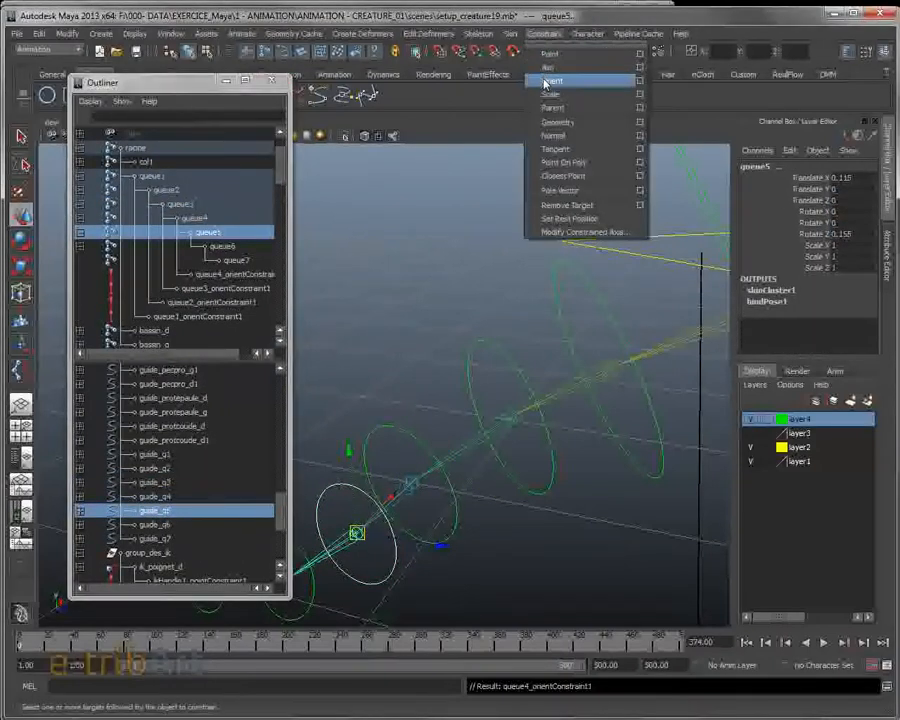
{"action": "left_click", "coordinate": [548, 80]}
Step: Orient-constrain the queue6 joint to the tail guide guide_q6
{"action": "left_click_drag", "start_coordinate": [476, 423], "coordinate": [537, 363], "text": "alt"}
{"action": "left_click", "coordinate": [140, 538]}
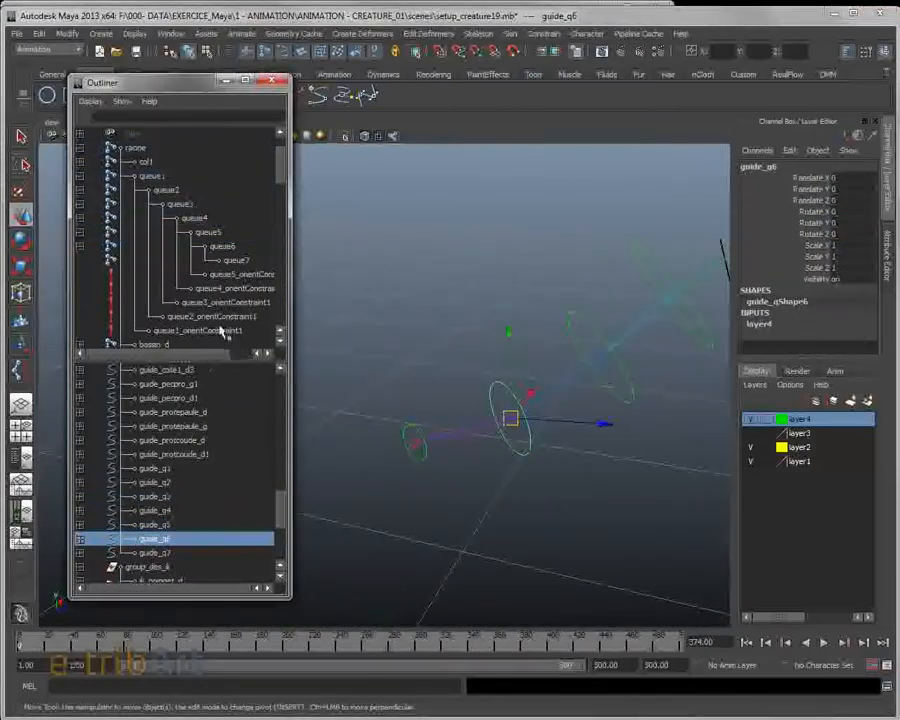
{"action": "left_click", "coordinate": [222, 246], "text": "ctrl"}
{"action": "left_click", "coordinate": [544, 33]}
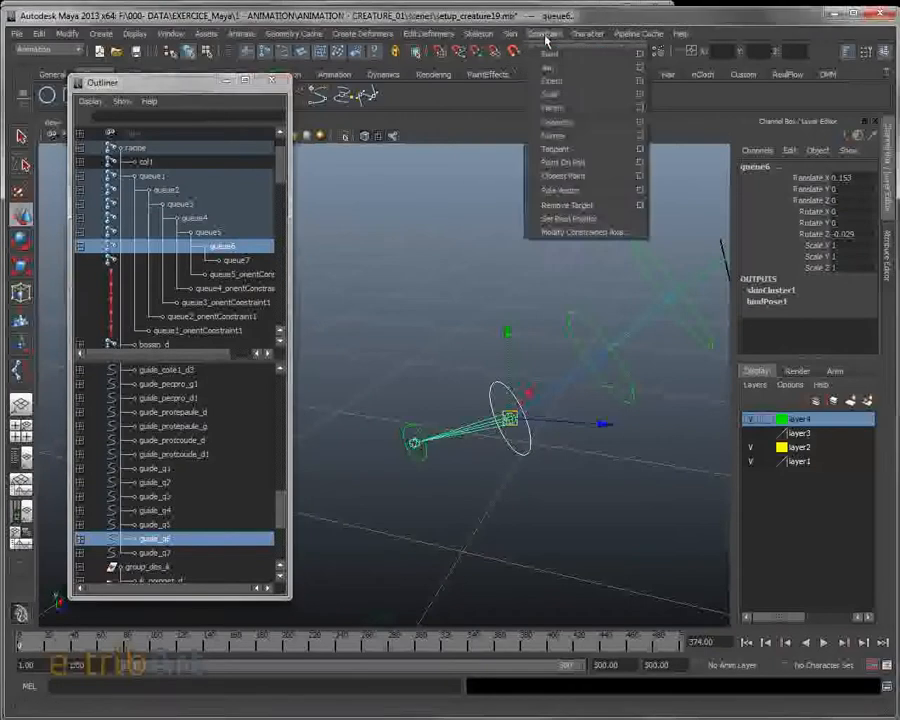
{"action": "left_click", "coordinate": [551, 82]}
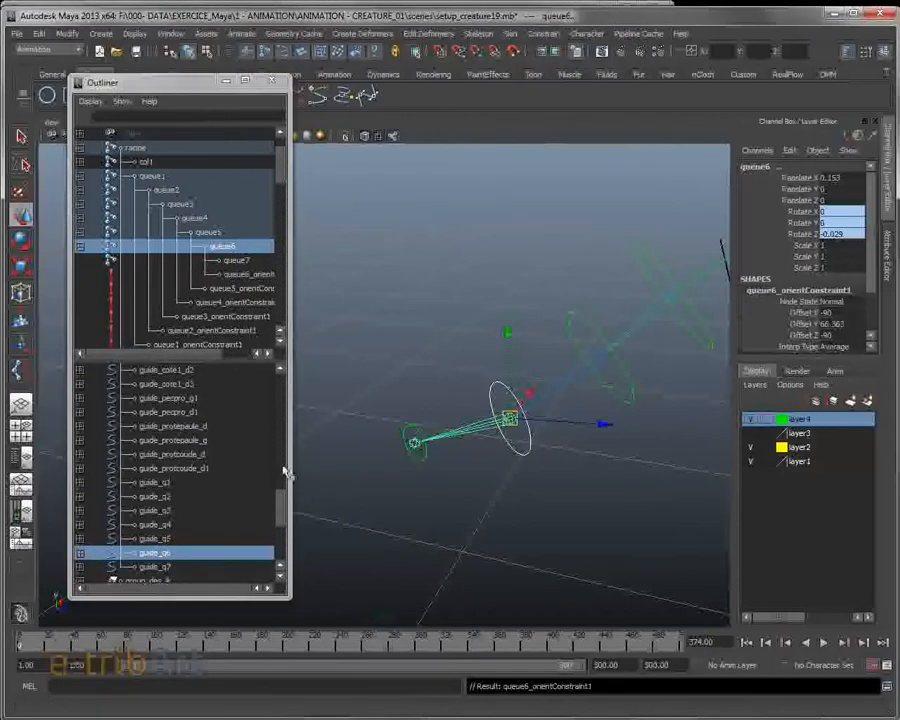
Step: Orient-constrain the queue7 joint to the tail guide guide_q7
{"action": "left_click", "coordinate": [155, 567]}
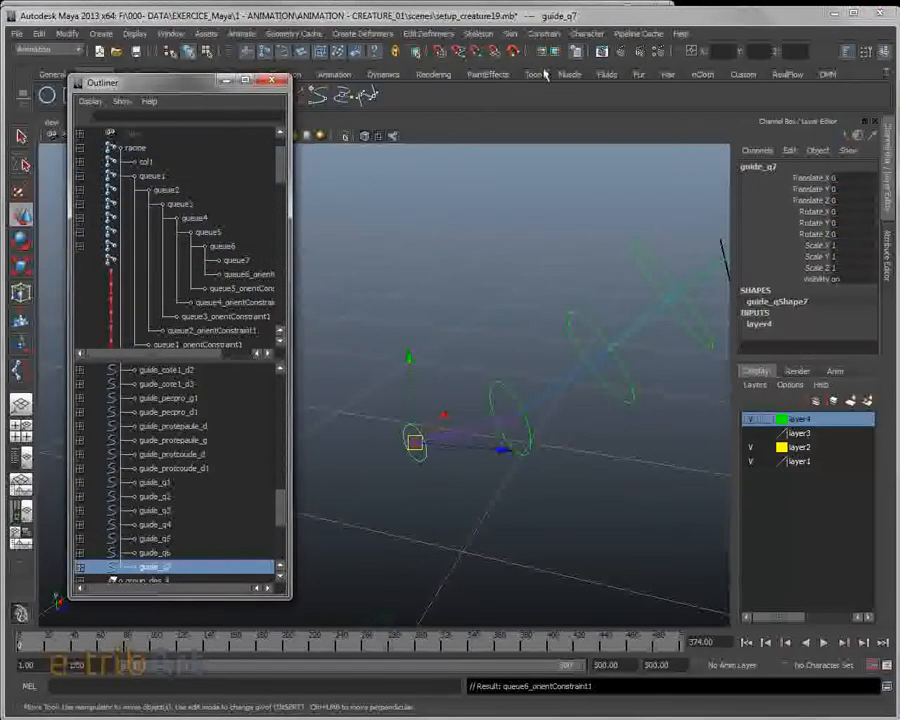
{"action": "left_click", "coordinate": [232, 260], "text": "ctrl"}
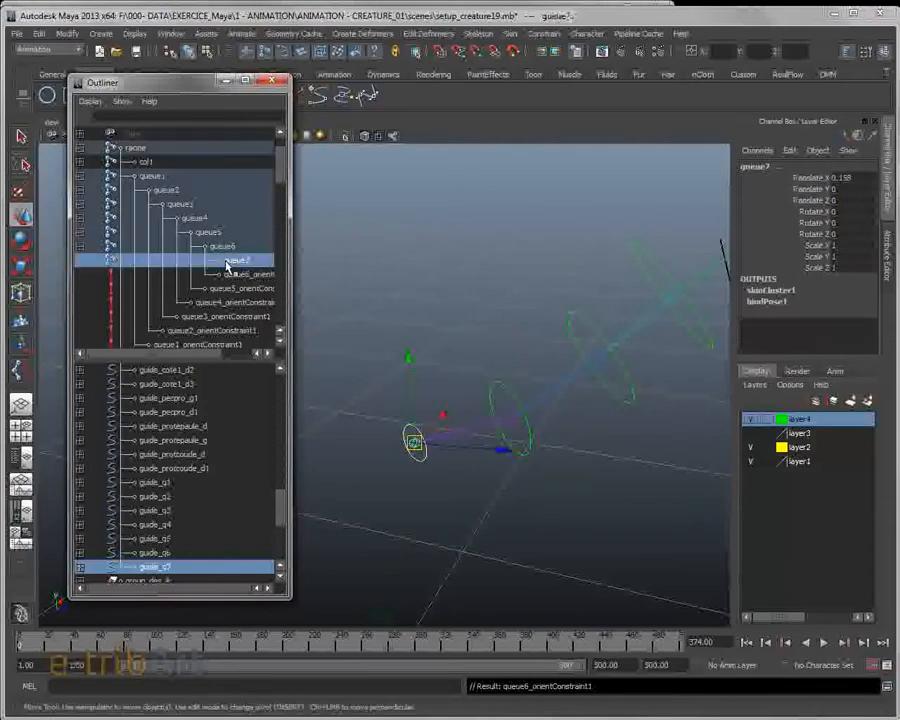
{"action": "left_click", "coordinate": [544, 33]}
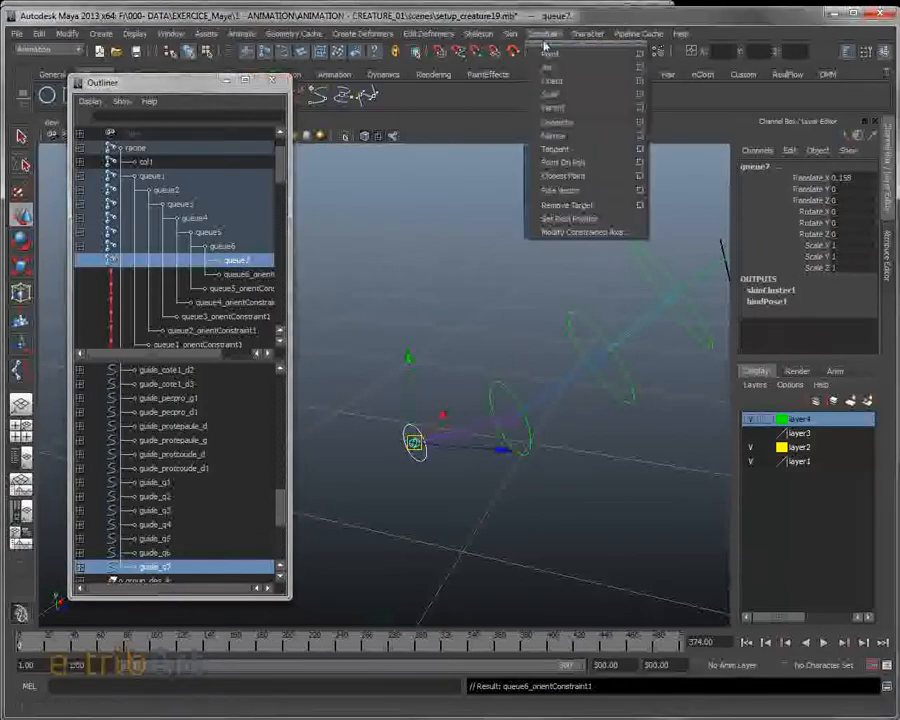
{"action": "left_click", "coordinate": [549, 85]}
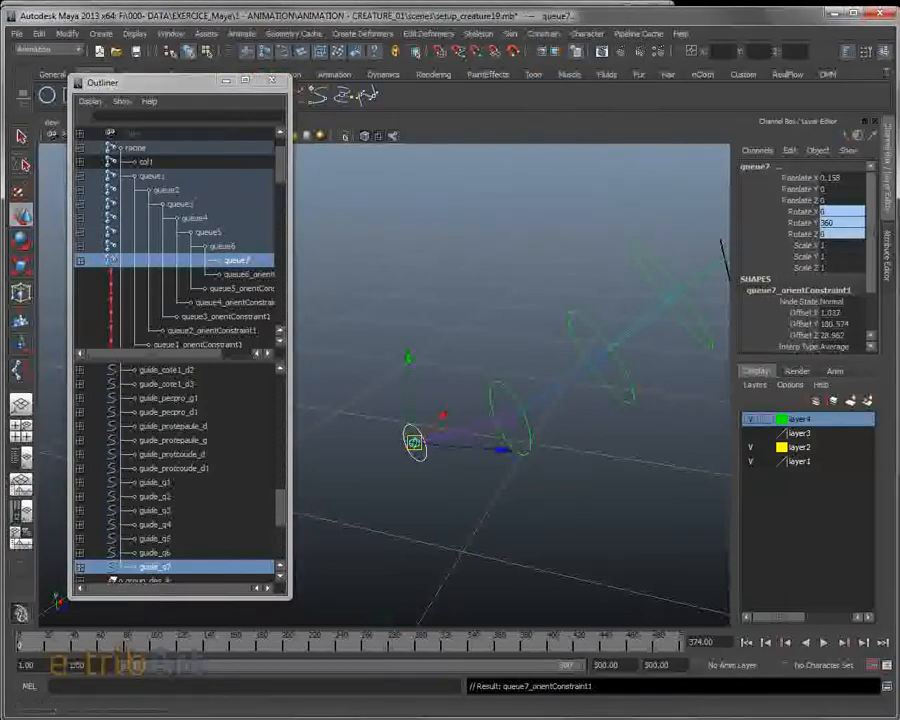
Step: Rotate guide_q2 back and forth about X to test the tail constraints, and undo the rotation
{"action": "left_click_drag", "start_coordinate": [477, 500], "coordinate": [533, 432], "text": "alt"}
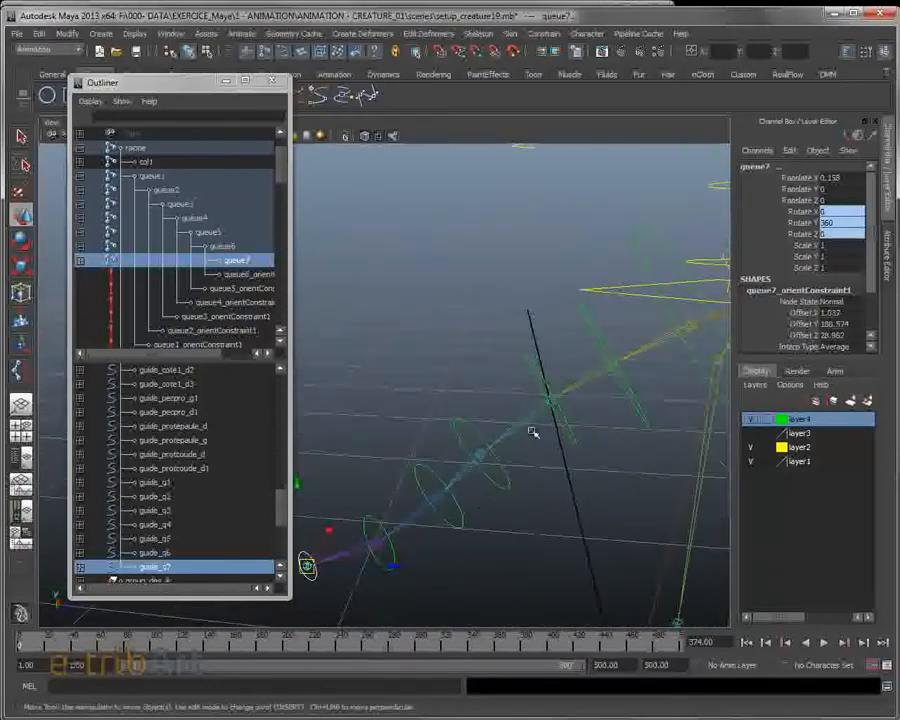
{"action": "left_click", "coordinate": [601, 344]}
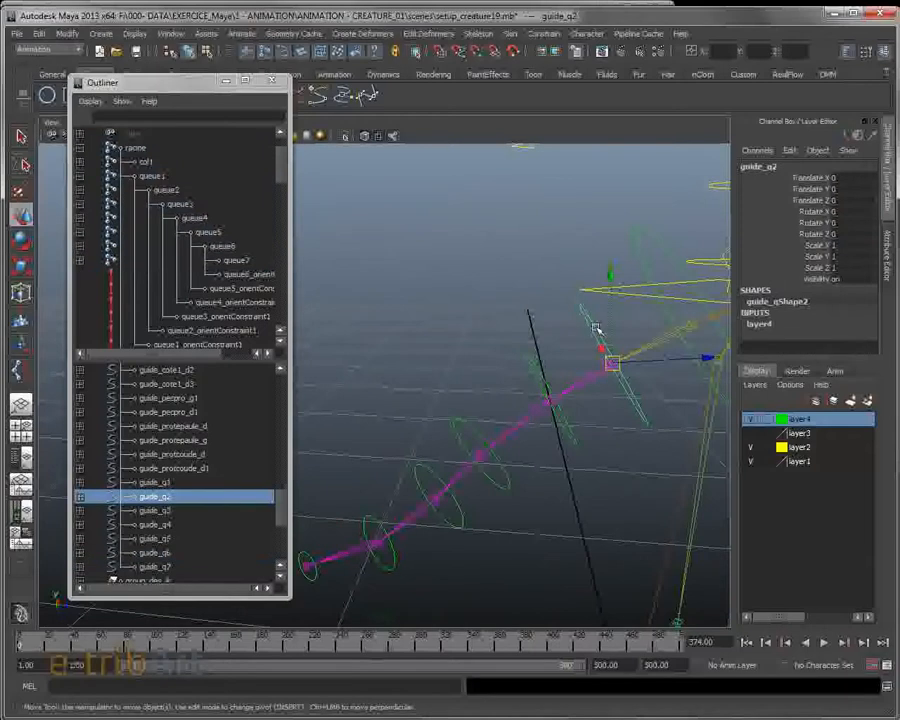
{"action": "key", "text": "e"}
{"action": "left_click_drag", "start_coordinate": [532, 271], "coordinate": [576, 277]}
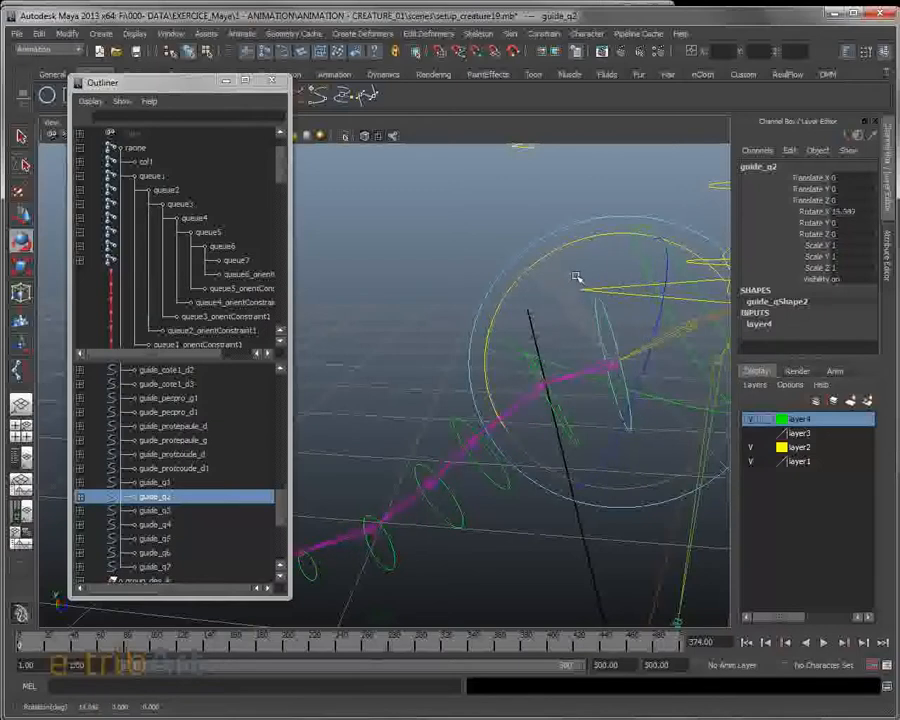
{"action": "left_click_drag", "start_coordinate": [566, 342], "coordinate": [560, 276]}
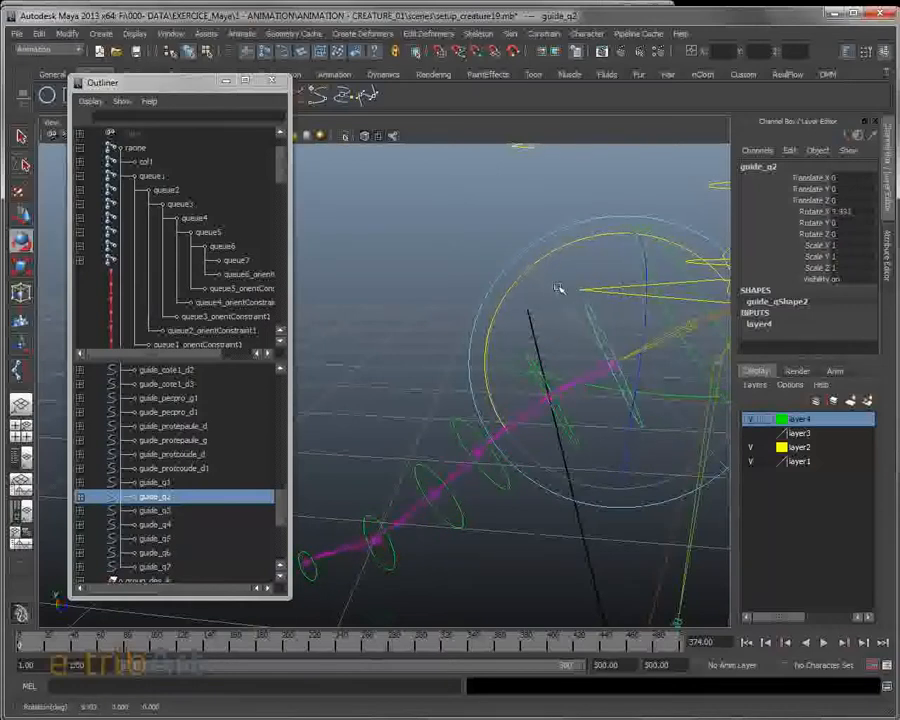
{"action": "mouse_move", "coordinate": [571, 333]}
{"action": "left_mouse_down"}
{"action": "mouse_move", "coordinate": [579, 352]}
{"action": "mouse_move", "coordinate": [572, 299]}
{"action": "mouse_move", "coordinate": [589, 352]}
{"action": "mouse_move", "coordinate": [585, 337]}
{"action": "mouse_move", "coordinate": [580, 352]}
{"action": "mouse_move", "coordinate": [578, 335]}
{"action": "left_mouse_up"}
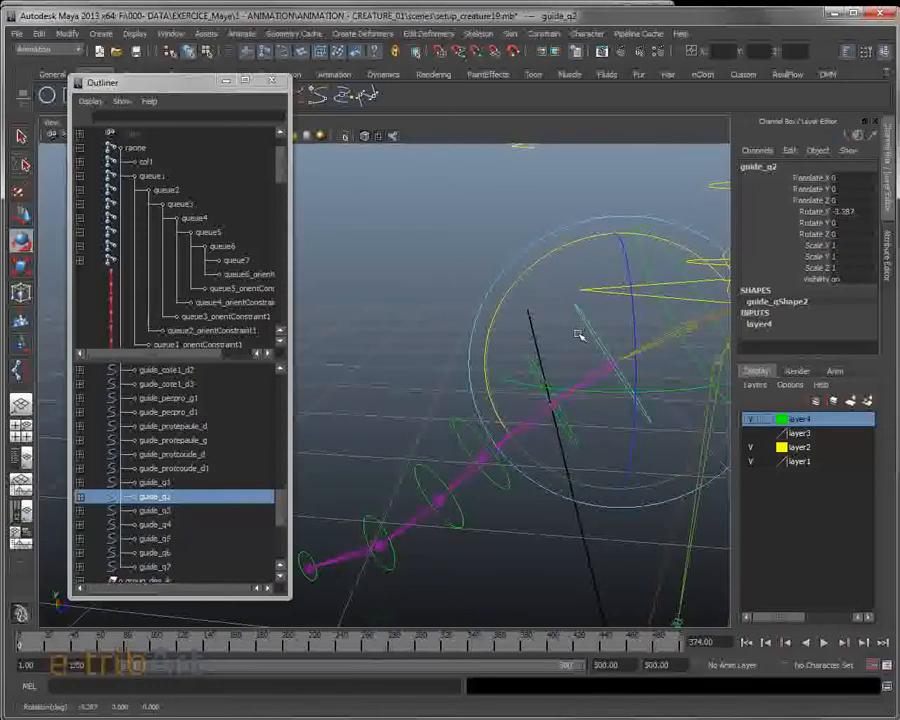
{"action": "key", "text": "ctrl+z"}
Step: Rotate guide_q5 by about 5.6 degrees about X as a test, and undo the rotation
{"action": "left_click_drag", "start_coordinate": [572, 443], "coordinate": [531, 421], "text": "alt"}
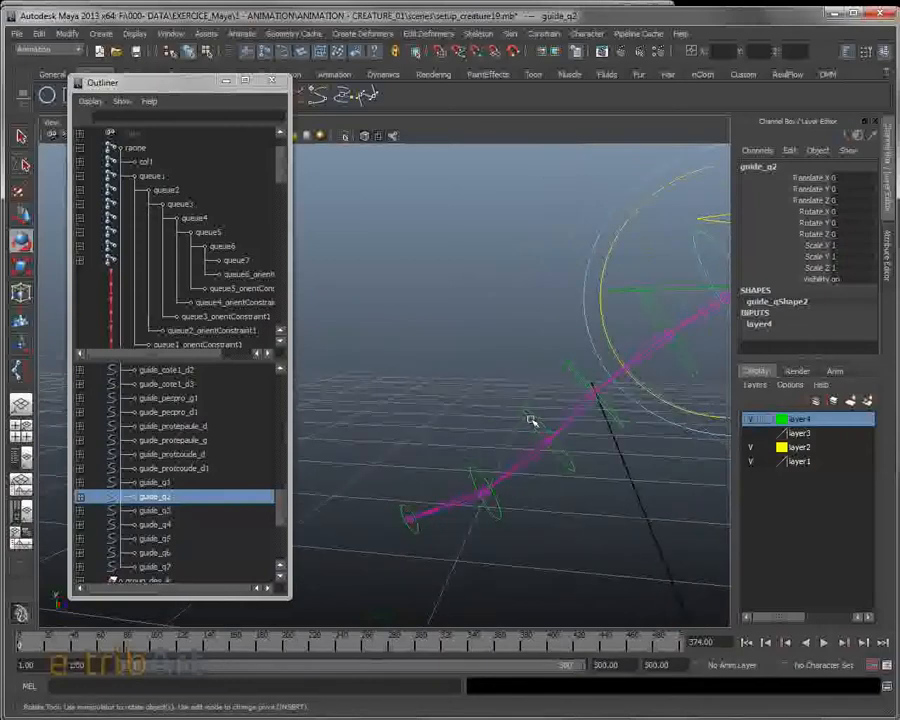
{"action": "left_click", "coordinate": [531, 421]}
{"action": "left_click_drag", "start_coordinate": [502, 327], "coordinate": [511, 376]}
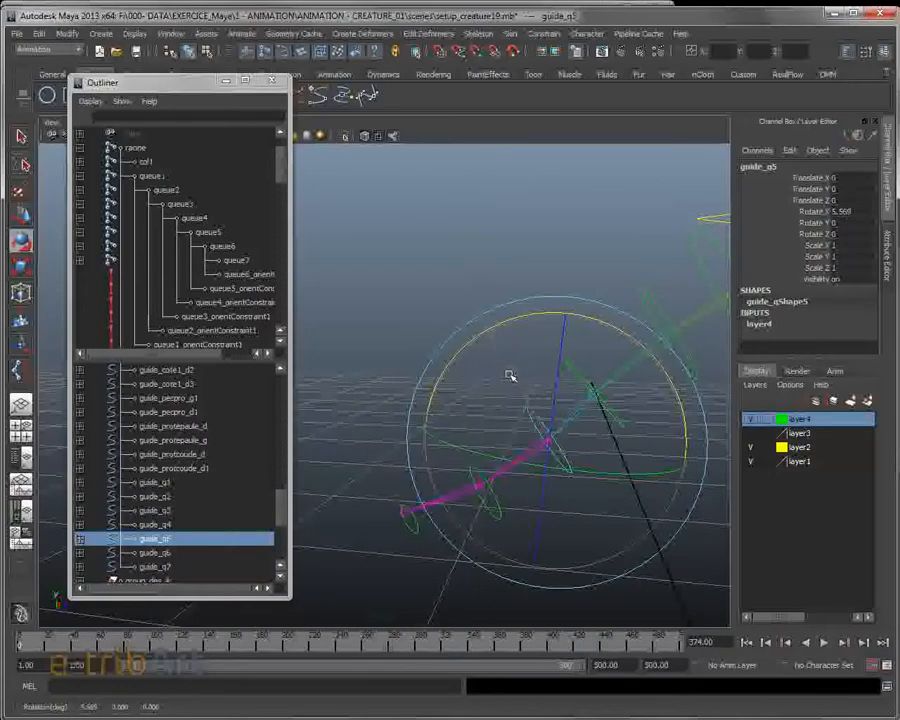
{"action": "key", "text": "ctrl+z"}
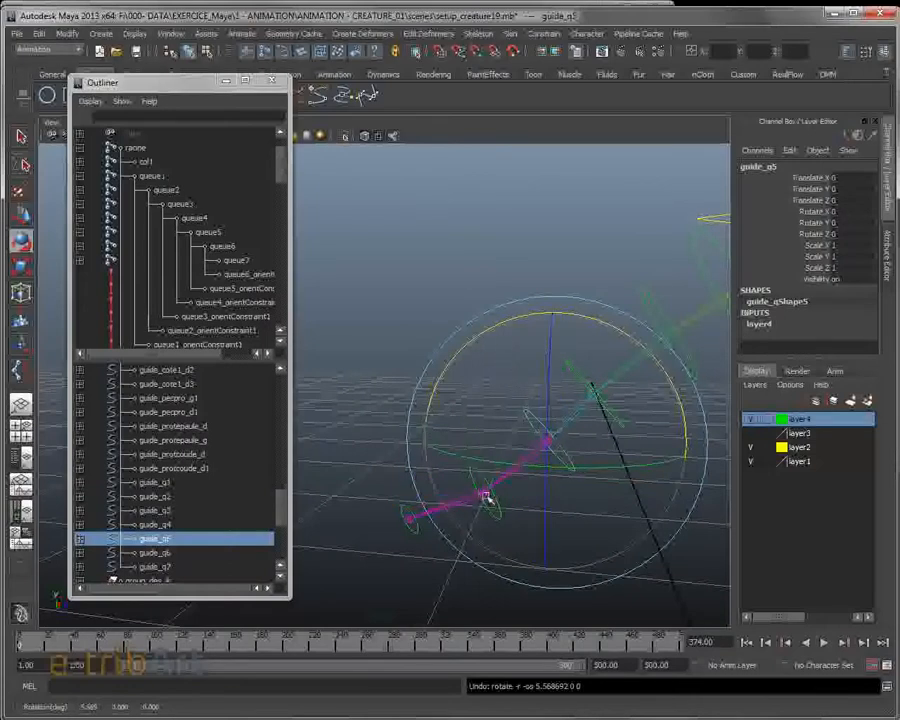
Step: Select guide_q6, and rotate guide_q1 at the tail's base by about 10.4 degrees about X
{"action": "left_click_drag", "start_coordinate": [517, 512], "coordinate": [494, 510], "text": "alt"}
{"action": "middle_click_drag", "start_coordinate": [494, 496], "coordinate": [489, 502], "text": "alt"}
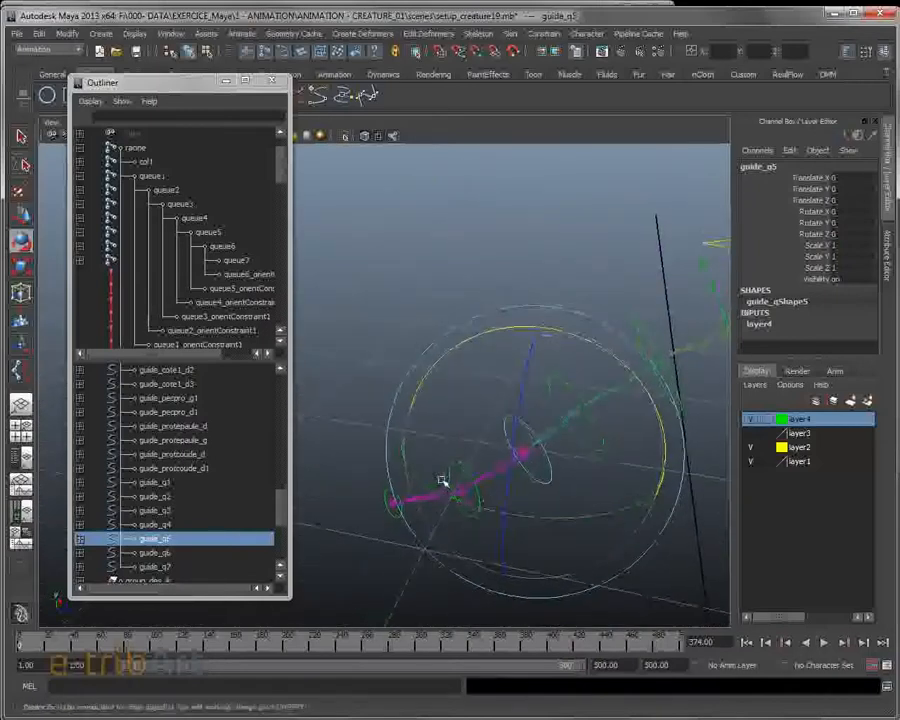
{"action": "left_click", "coordinate": [471, 305]}
{"action": "left_click", "coordinate": [455, 471]}
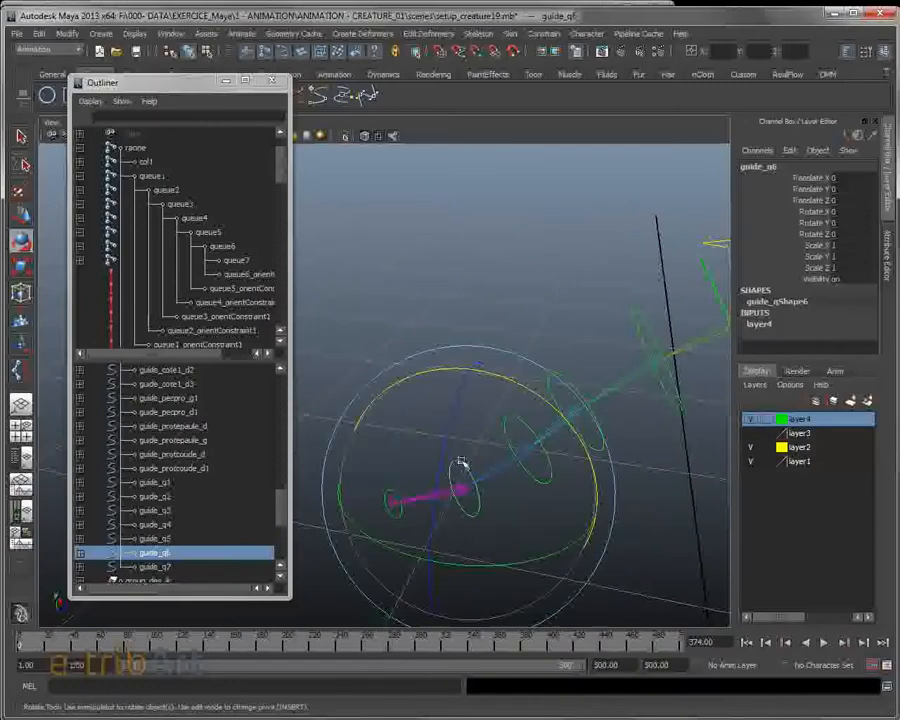
{"action": "left_click_drag", "start_coordinate": [477, 516], "coordinate": [512, 376], "text": "alt"}
{"action": "left_click", "coordinate": [546, 326]}
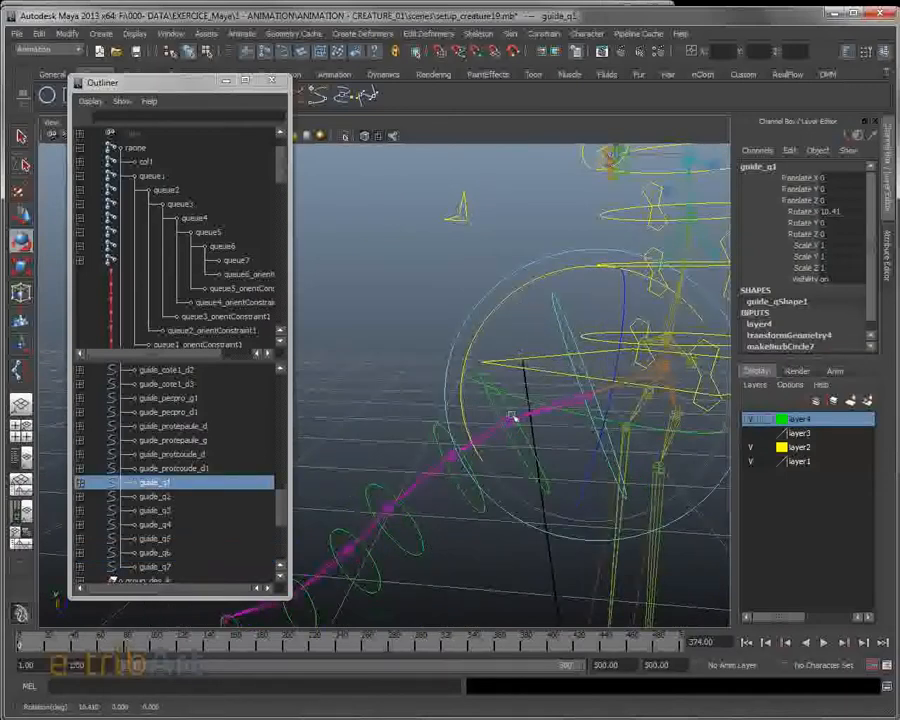
Step: Rotate guide_q2 about X and guide_q3 to about -11.9 degrees about X to bend the tail
{"action": "left_click", "coordinate": [389, 336]}
{"action": "left_click", "coordinate": [491, 400]}
{"action": "left_click_drag", "start_coordinate": [455, 328], "coordinate": [477, 336]}
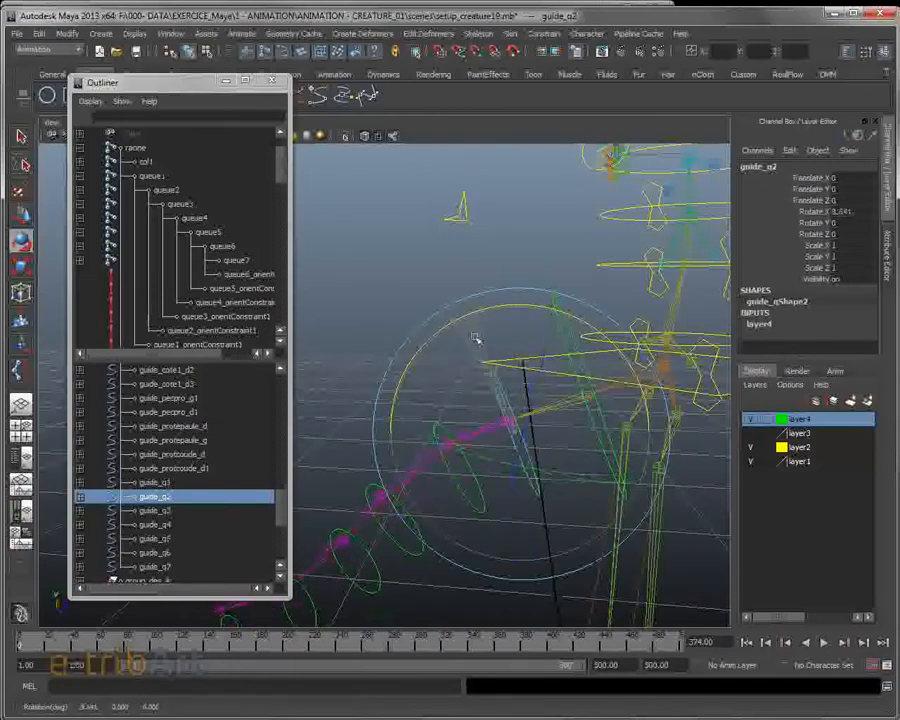
{"action": "left_click", "coordinate": [448, 428]}
{"action": "left_click", "coordinate": [445, 430]}
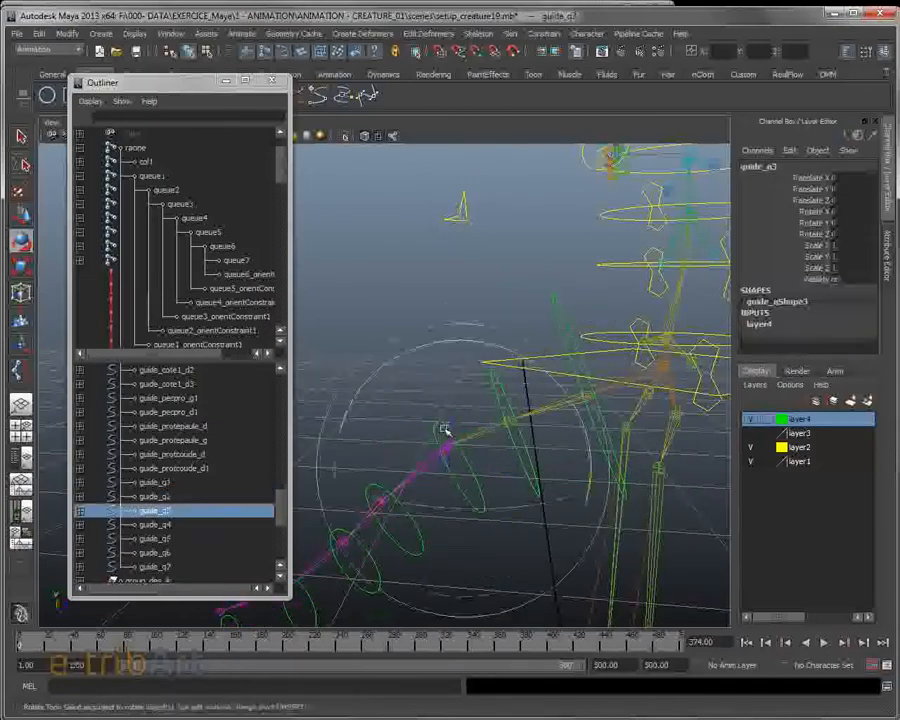
{"action": "left_click_drag", "start_coordinate": [377, 373], "coordinate": [546, 402]}
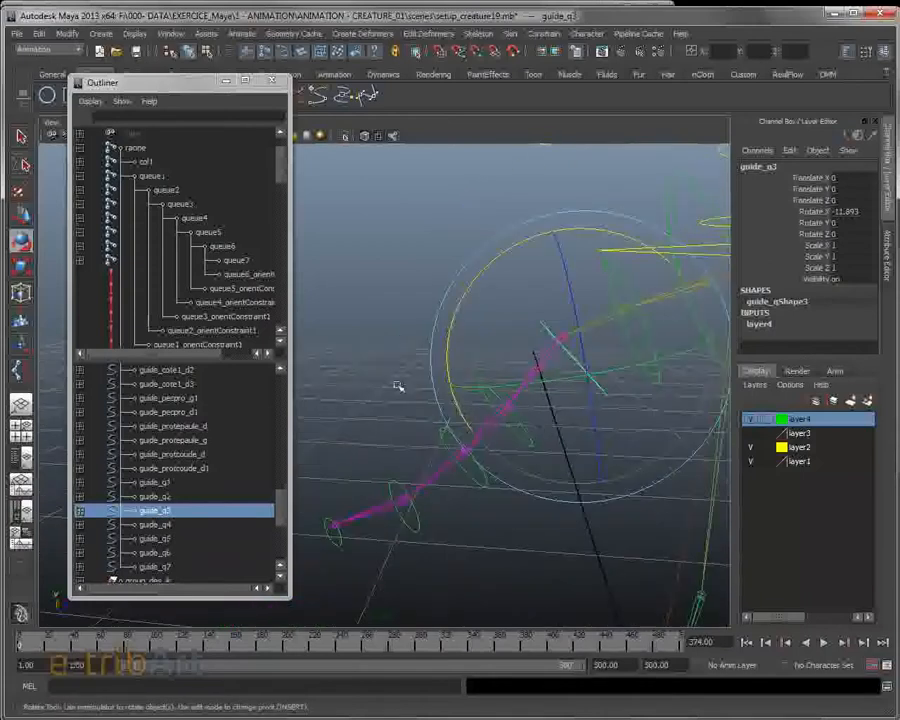
Step: Rotate guide_q4 by about 18.4 degrees about X and clear the selection
{"action": "left_click", "coordinate": [508, 422]}
{"action": "left_click", "coordinate": [522, 428]}
{"action": "left_click_drag", "start_coordinate": [430, 316], "coordinate": [468, 309]}
{"action": "scroll", "coordinate": [524, 459], "scroll_direction": "down", "scroll_amount": 2}
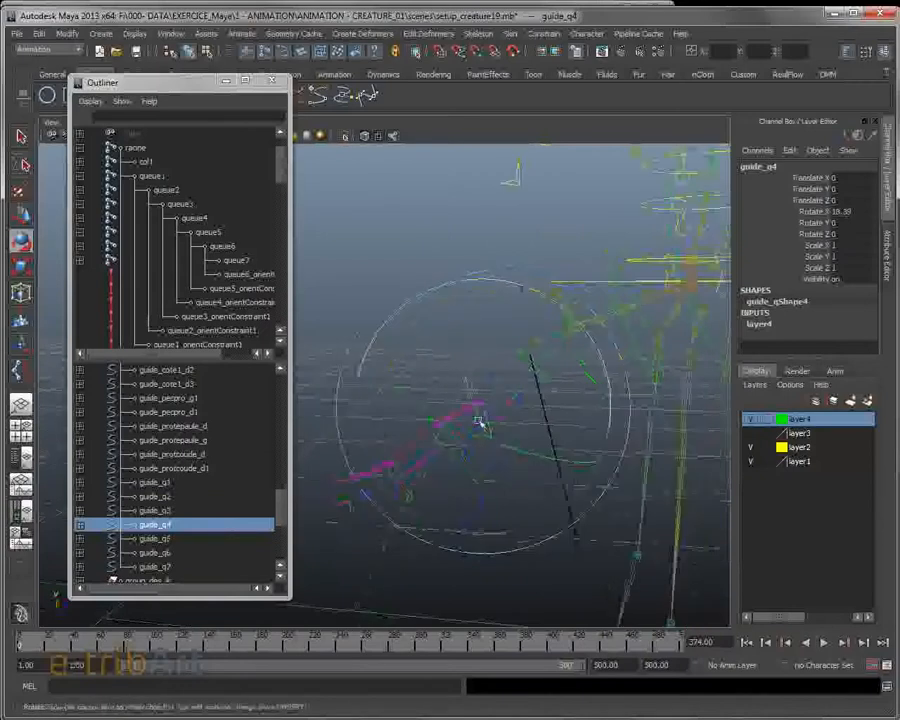
{"action": "left_click", "coordinate": [410, 237]}
Step: Show the creature mesh on layer3 and rotate guide_q5 by about 6.9 degrees about X
{"action": "left_click_drag", "start_coordinate": [465, 437], "coordinate": [469, 410], "text": "alt"}
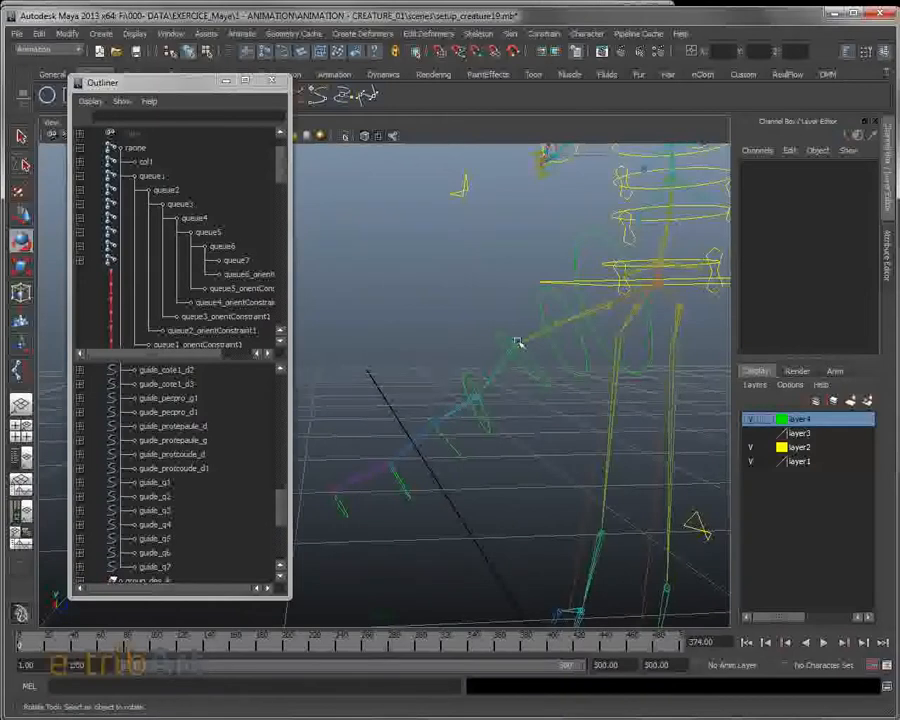
{"action": "left_click", "coordinate": [750, 434]}
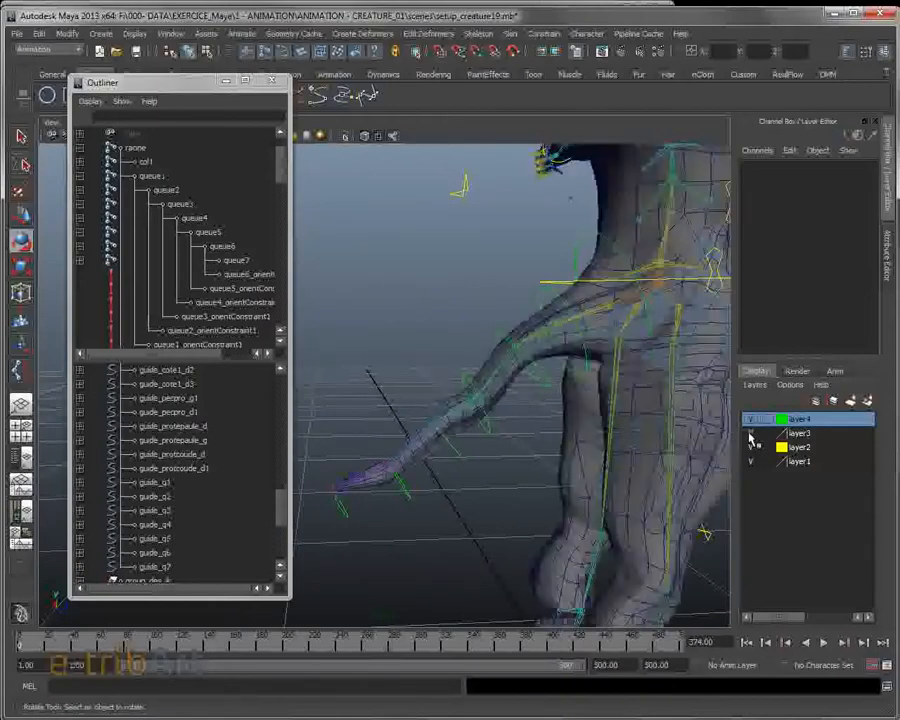
{"action": "left_click_drag", "start_coordinate": [629, 455], "coordinate": [459, 459], "text": "alt"}
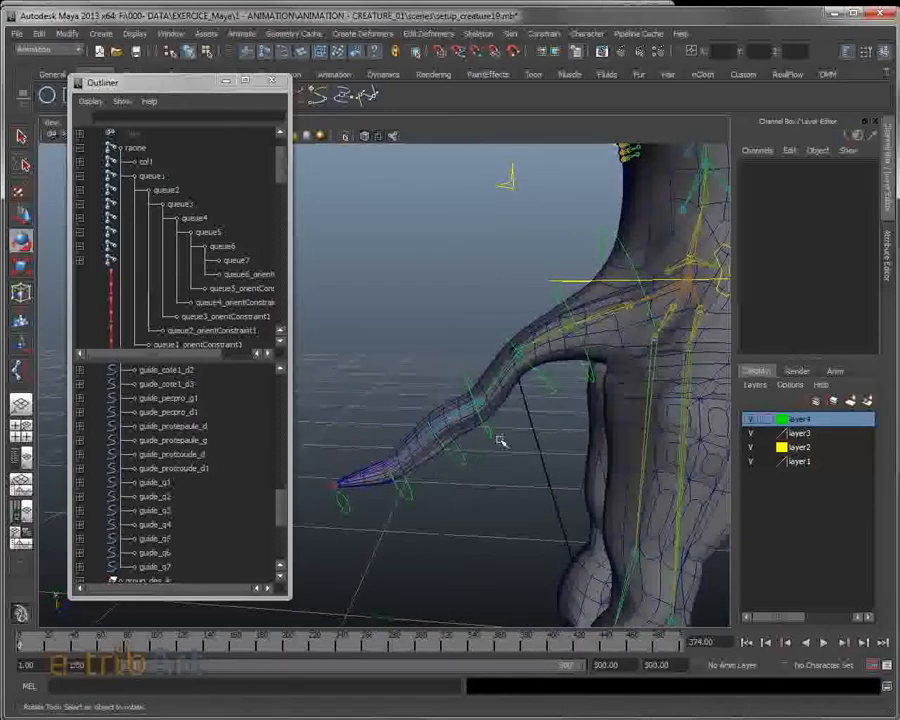
{"action": "left_click", "coordinate": [453, 461]}
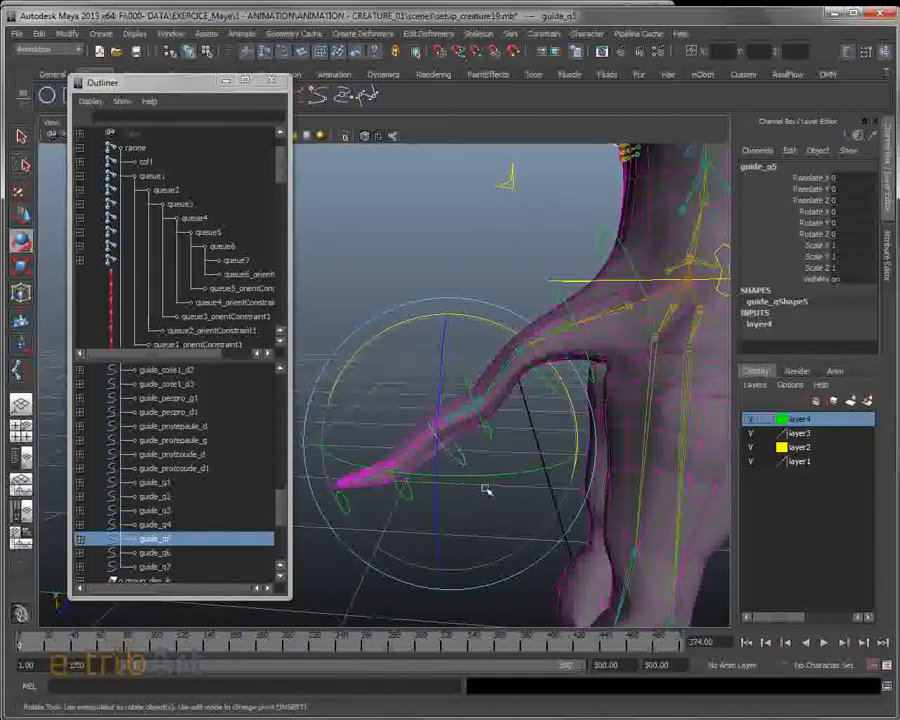
{"action": "left_click_drag", "start_coordinate": [548, 365], "coordinate": [563, 372]}
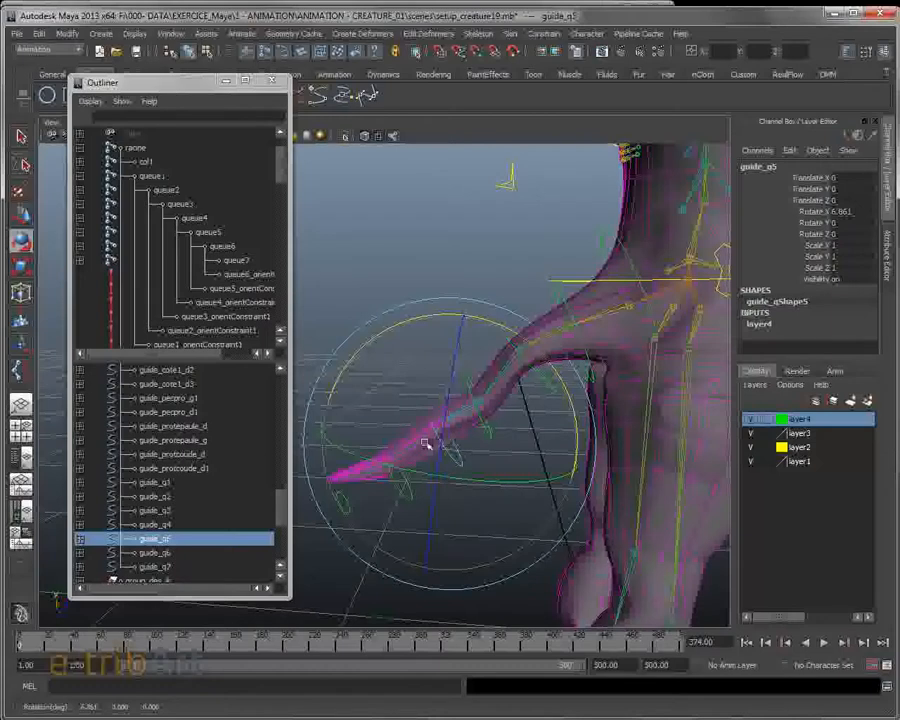
Step: Hide the creature mesh on layer3 and undo all the test rotations of the tail guides
{"action": "left_click_drag", "start_coordinate": [452, 478], "coordinate": [458, 466], "text": "alt"}
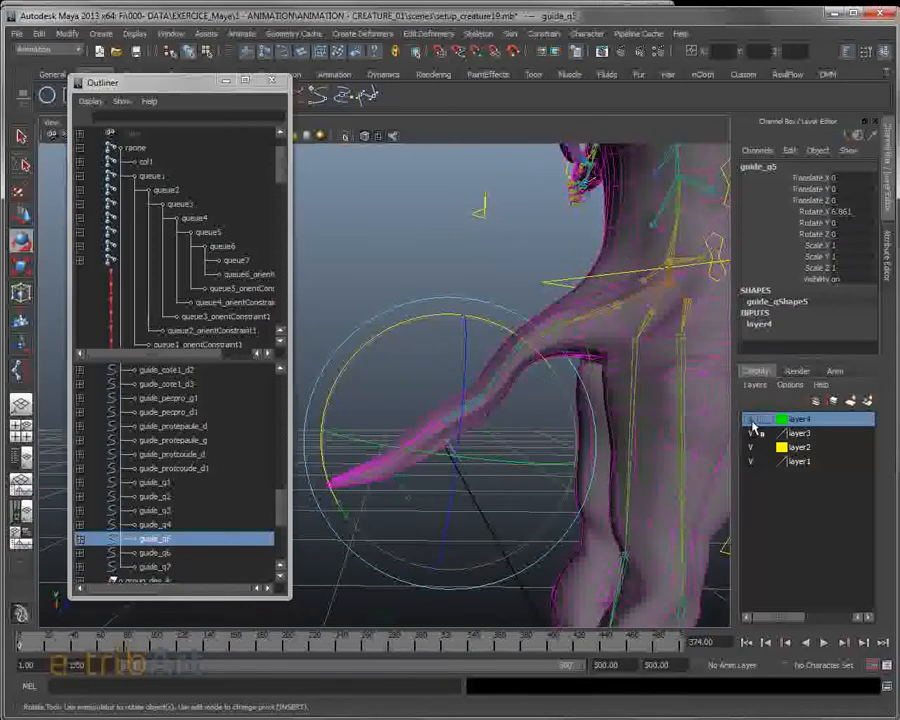
{"action": "left_click", "coordinate": [752, 434]}
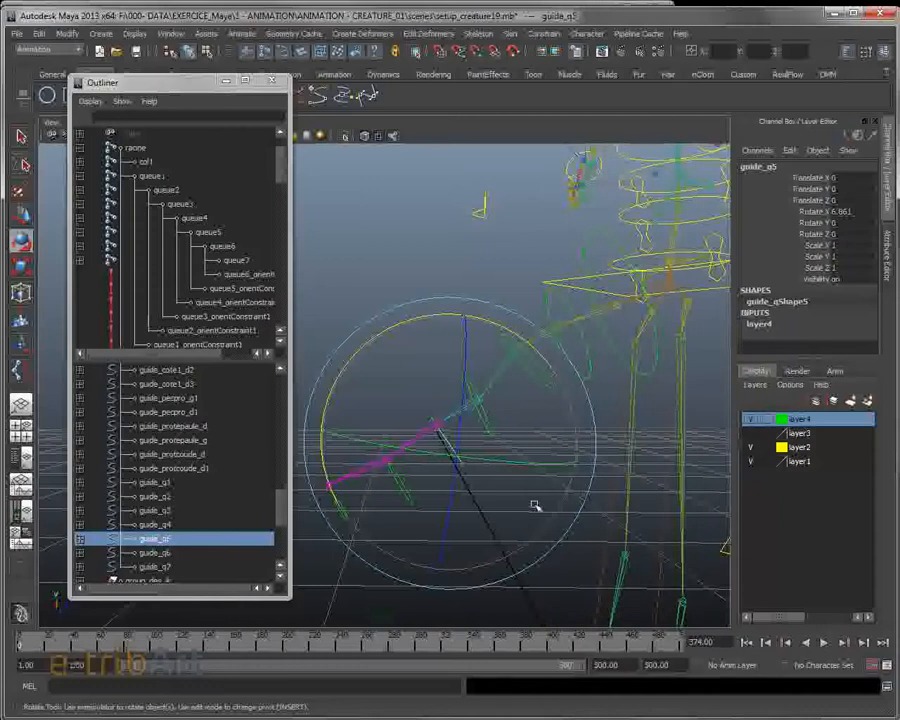
{"action": "key", "text": "ctrl+z"}
{"action": "key", "text": "ctrl+z"}
{"action": "key", "text": "ctrl+z"}
{"action": "key", "text": "ctrl+z"}
{"action": "key", "text": "ctrl+z"}
{"action": "key", "text": "ctrl+z"}
{"action": "key", "text": "ctrl+z"}
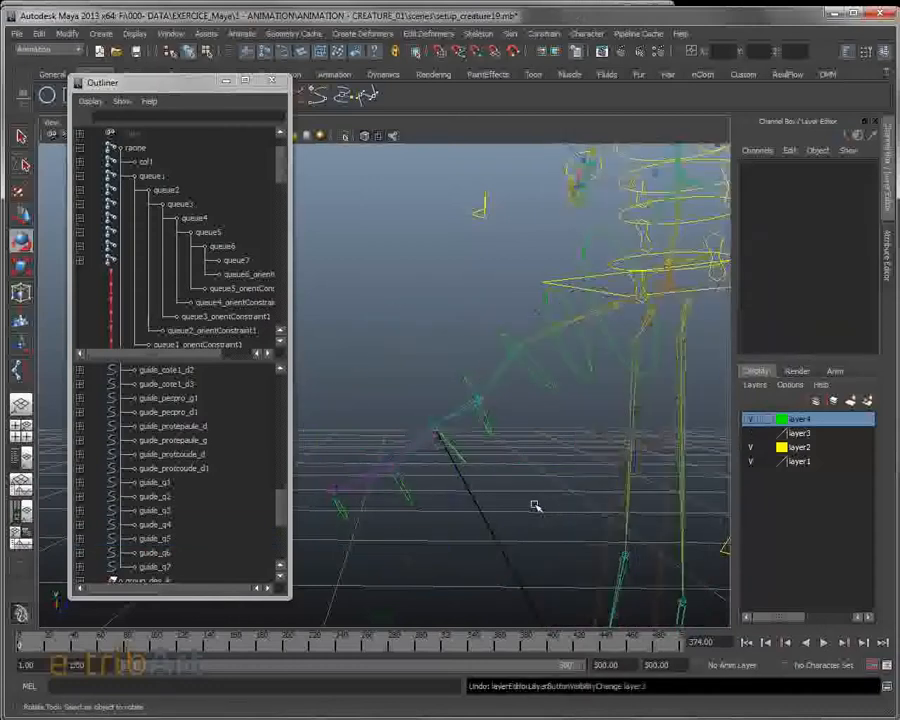
{"action": "key", "text": "ctrl+z"}
{"action": "key", "text": "ctrl+z"}
{"action": "key", "text": "ctrl+z"}
{"action": "key", "text": "ctrl+z"}
{"action": "key", "text": "ctrl+z"}
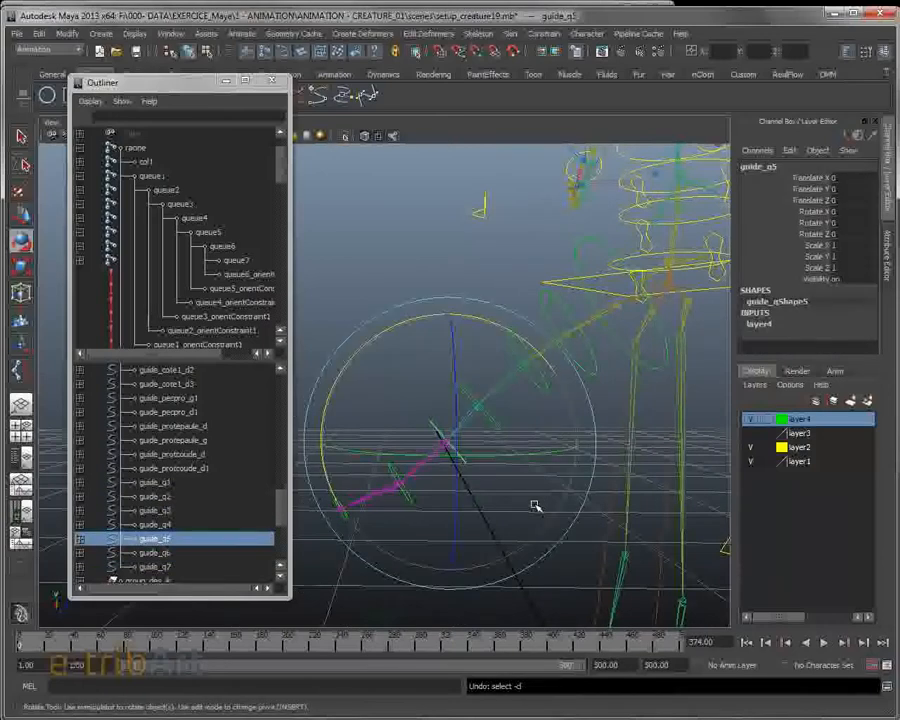
Step: Select the tail guides one after another from guide_q1 toward guide_q7 to check each one's pivot and transform channels
{"action": "left_click", "coordinate": [422, 289]}
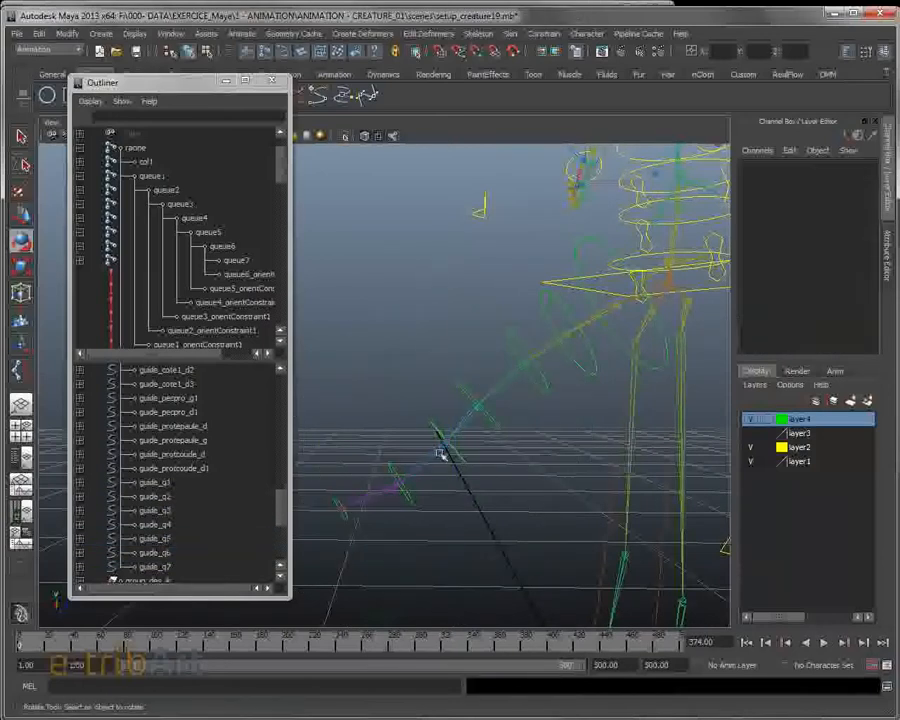
{"action": "left_click", "coordinate": [434, 430]}
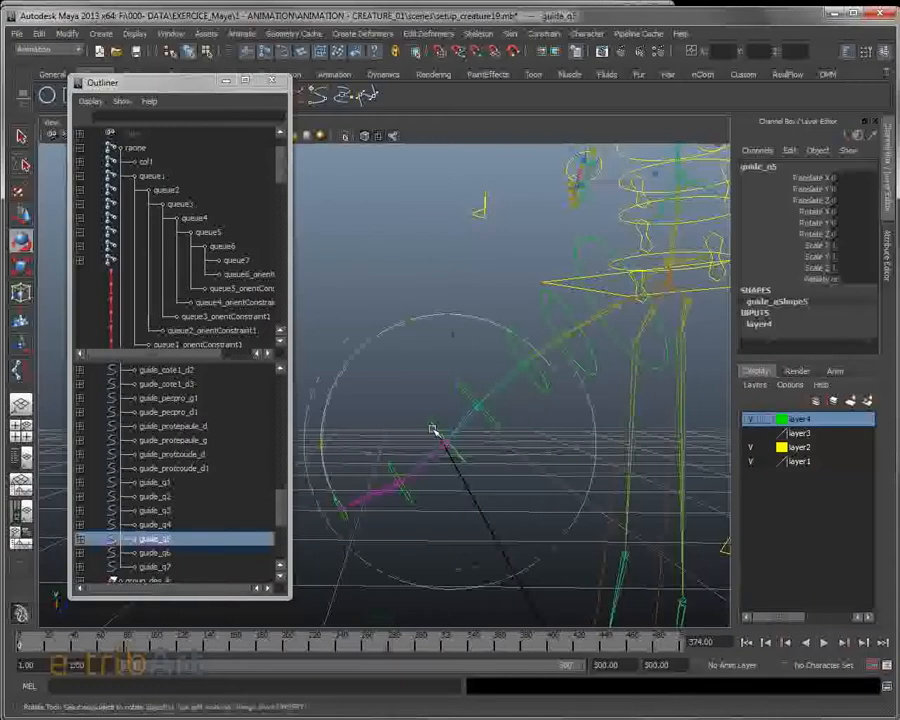
{"action": "left_click", "coordinate": [600, 346]}
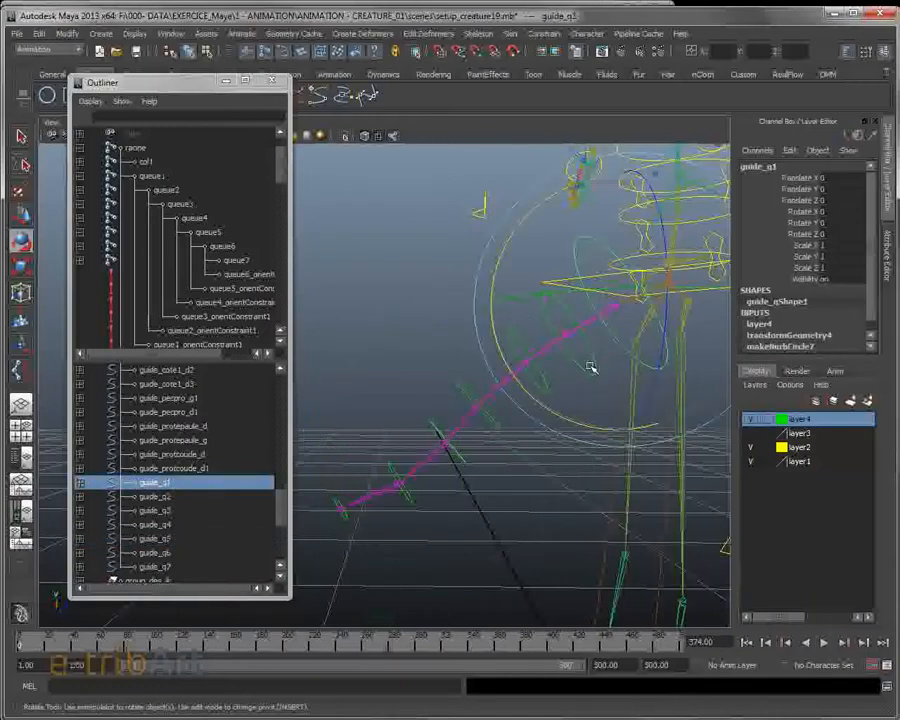
{"action": "key", "text": "w"}
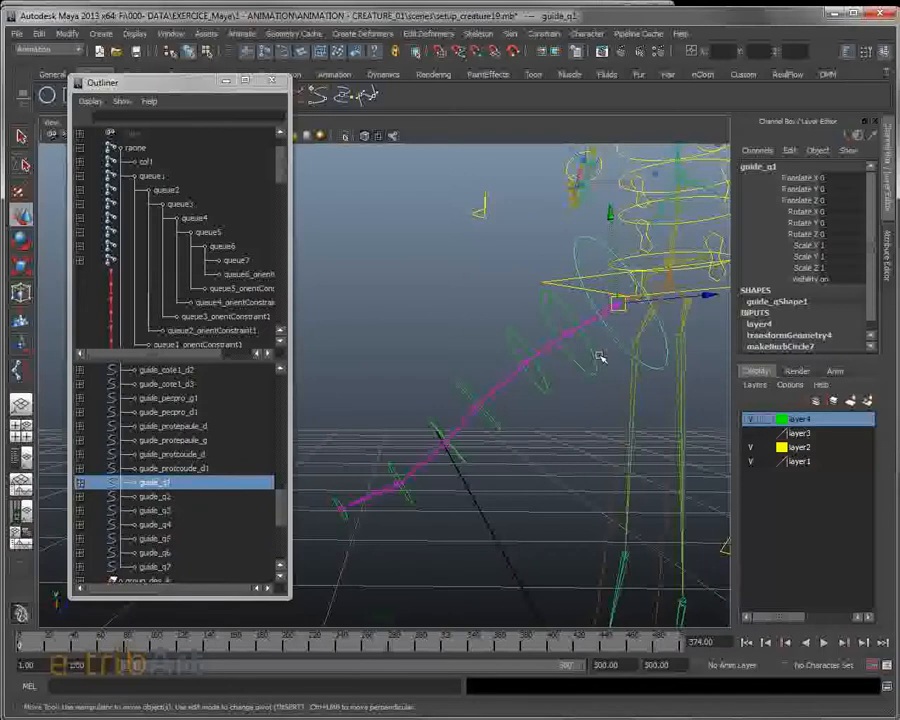
{"action": "left_click", "coordinate": [581, 373]}
{"action": "left_click", "coordinate": [543, 396]}
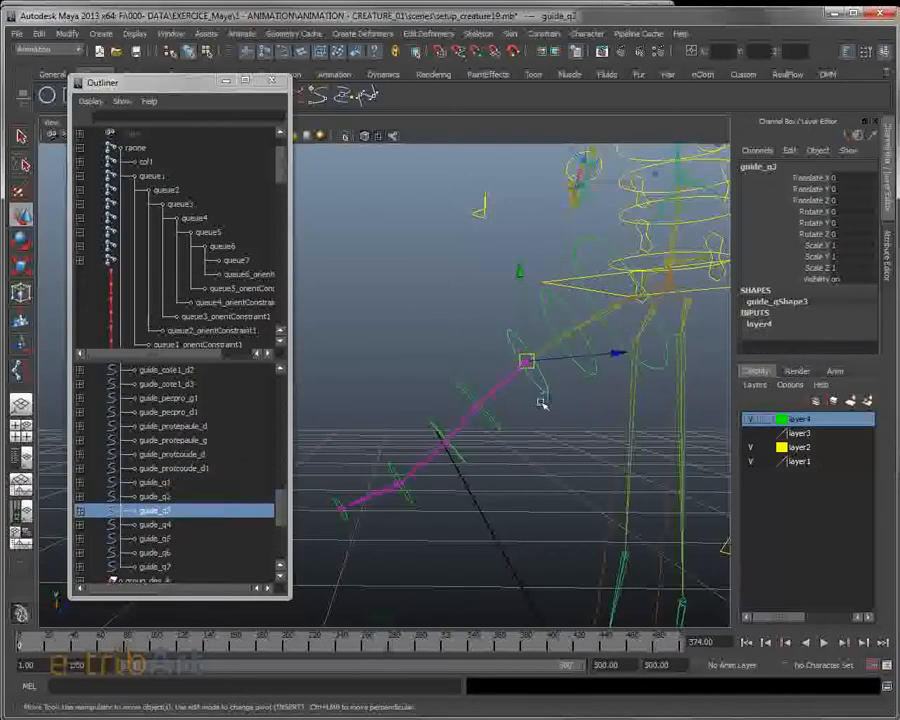
{"action": "left_click", "coordinate": [466, 445]}
{"action": "left_click", "coordinate": [452, 464]}
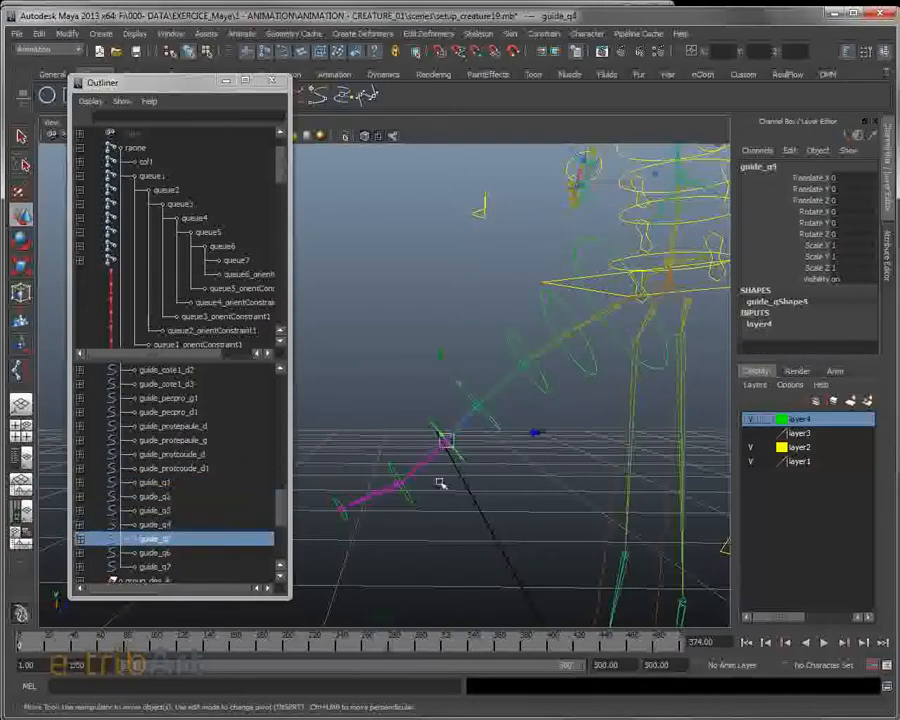
{"action": "left_click", "coordinate": [400, 504]}
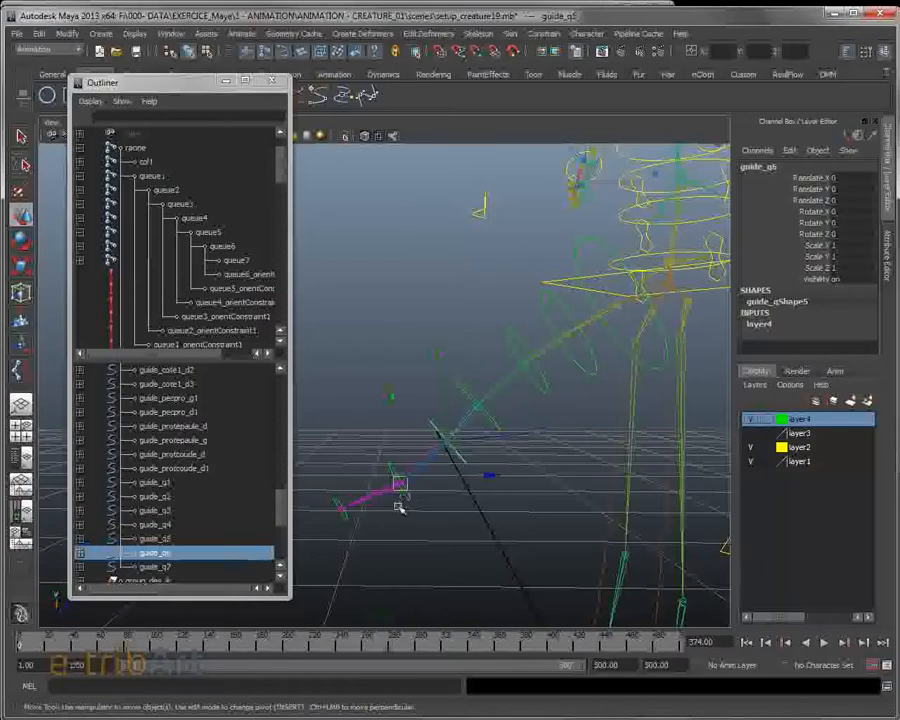
{"action": "left_click", "coordinate": [335, 503]}
Step: Select joint queue1 together with guide_q1 and open the Point constraint options
{"action": "left_click_drag", "start_coordinate": [518, 478], "coordinate": [567, 500], "text": "alt"}
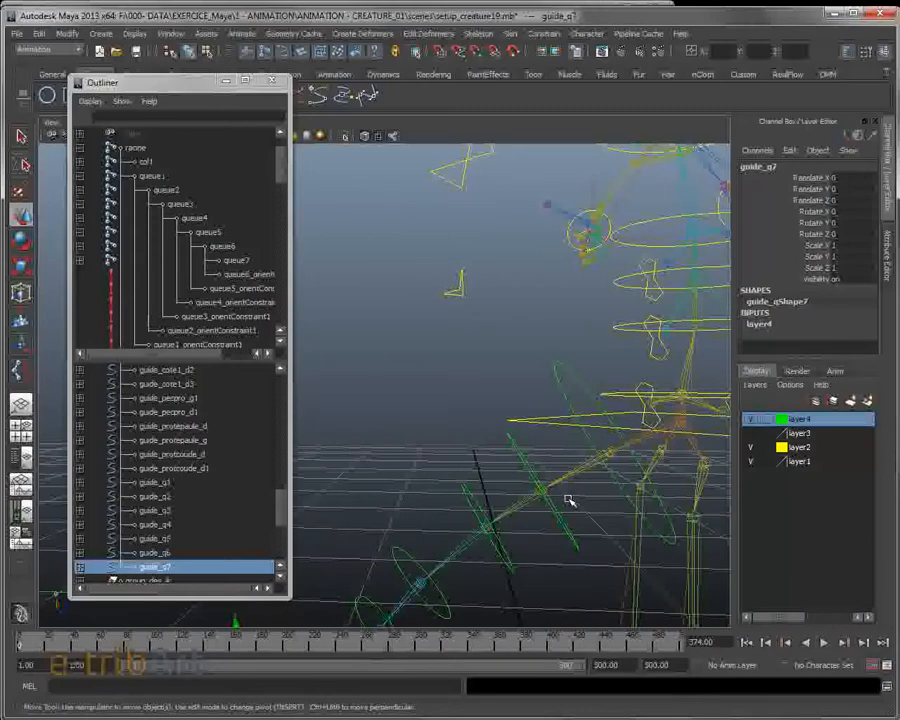
{"action": "left_click_drag", "start_coordinate": [595, 509], "coordinate": [565, 524], "text": "alt"}
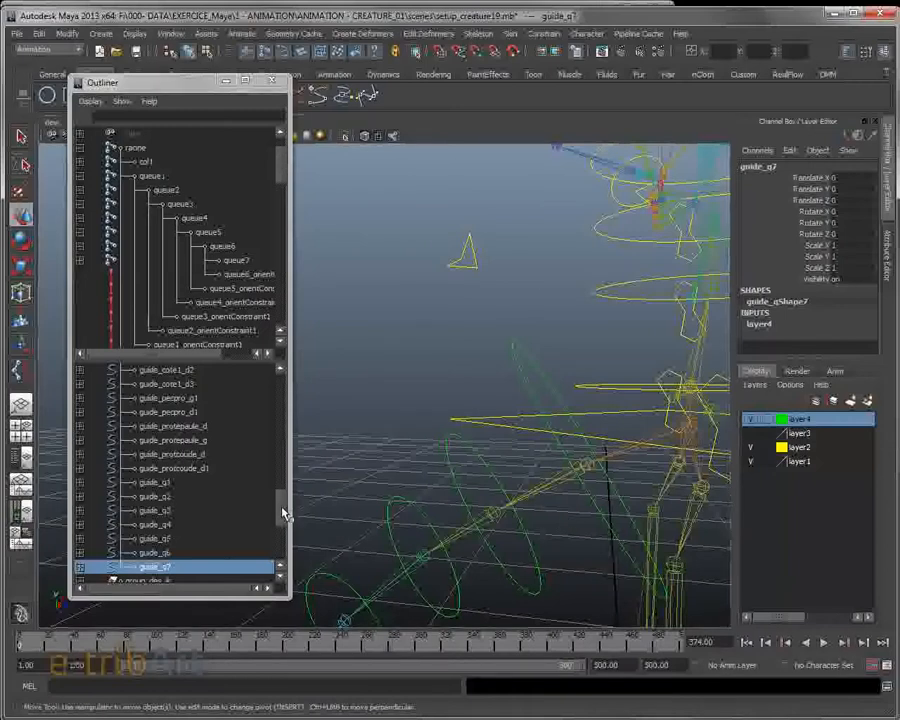
{"action": "left_click_drag", "start_coordinate": [566, 532], "coordinate": [577, 510], "text": "alt"}
{"action": "left_click", "coordinate": [152, 178]}
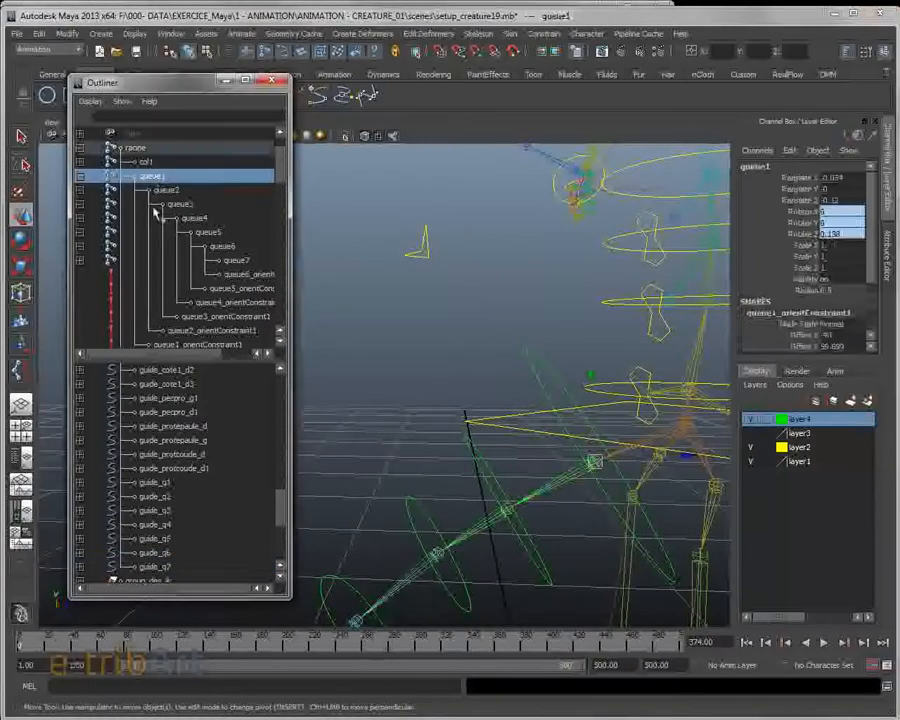
{"action": "left_click", "coordinate": [160, 484]}
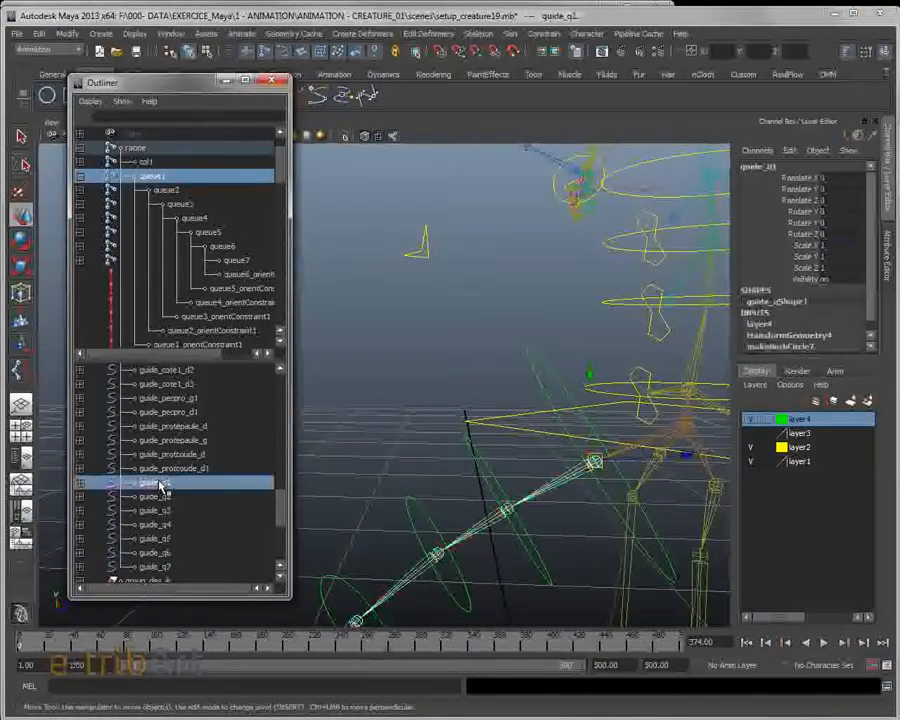
{"action": "left_click", "coordinate": [547, 36]}
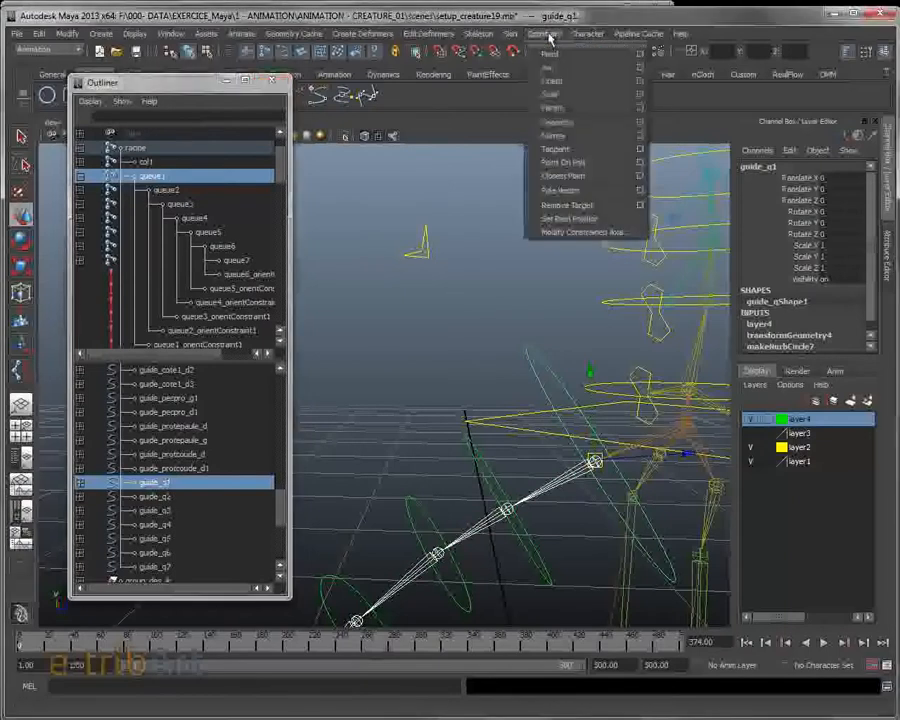
{"action": "left_click", "coordinate": [637, 57]}
{"action": "left_click_drag", "start_coordinate": [195, 51], "coordinate": [308, 56]}
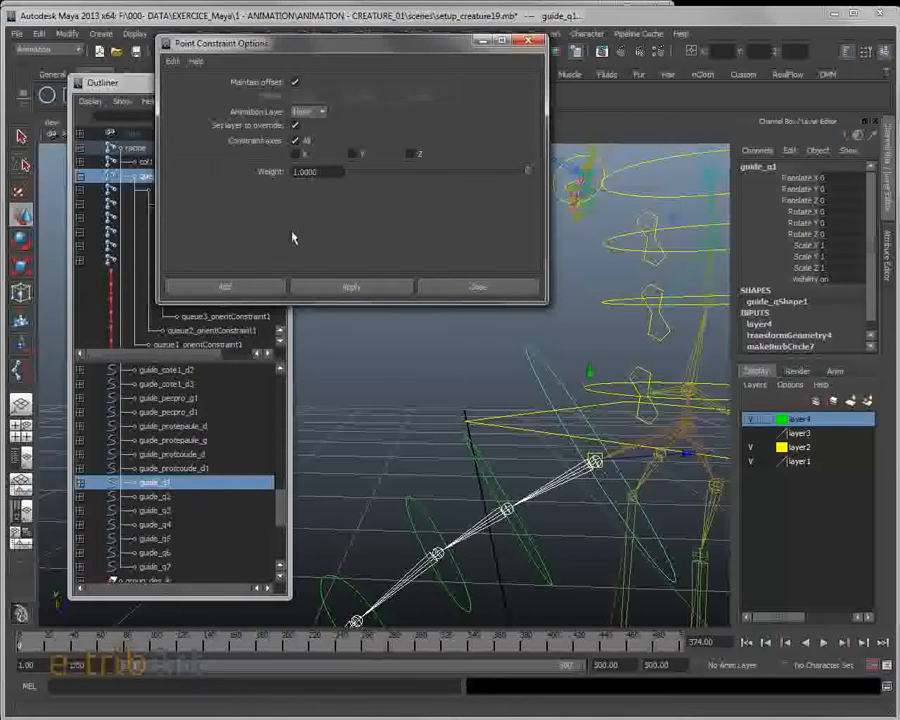
Step: Turn off Maintain offset and point-constrain guide_q1 to queue1 on all axes
{"action": "left_click", "coordinate": [295, 82]}
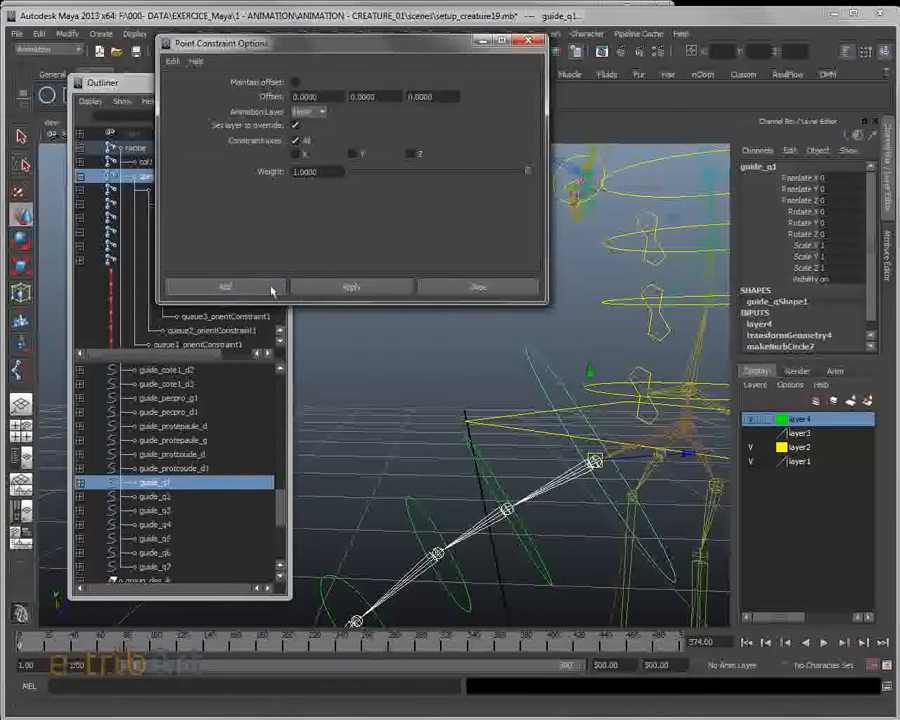
{"action": "left_click", "coordinate": [340, 288]}
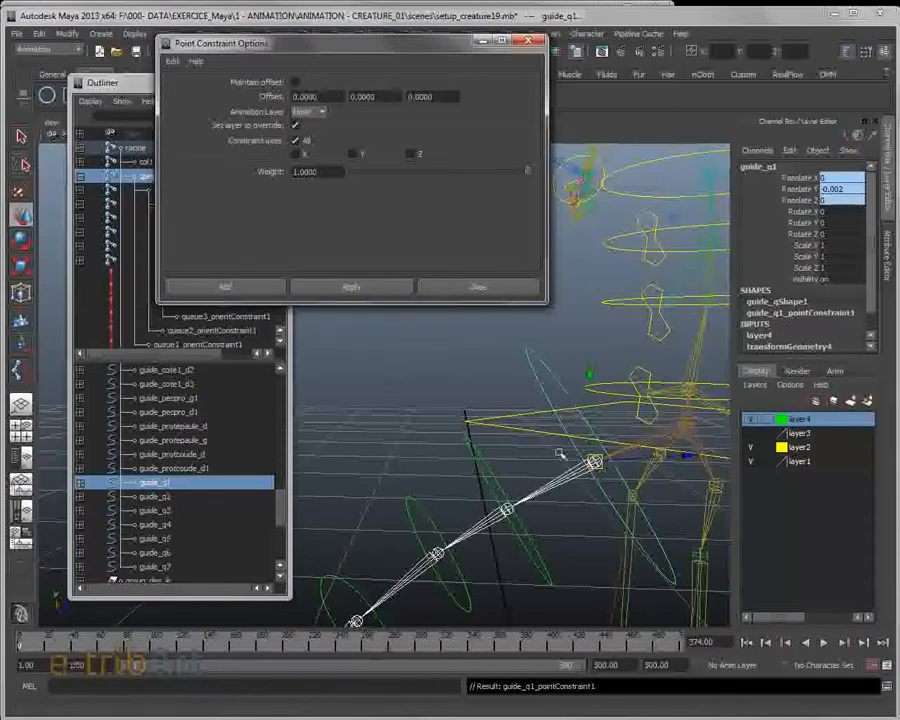
{"action": "left_click_drag", "start_coordinate": [426, 55], "coordinate": [429, 62]}
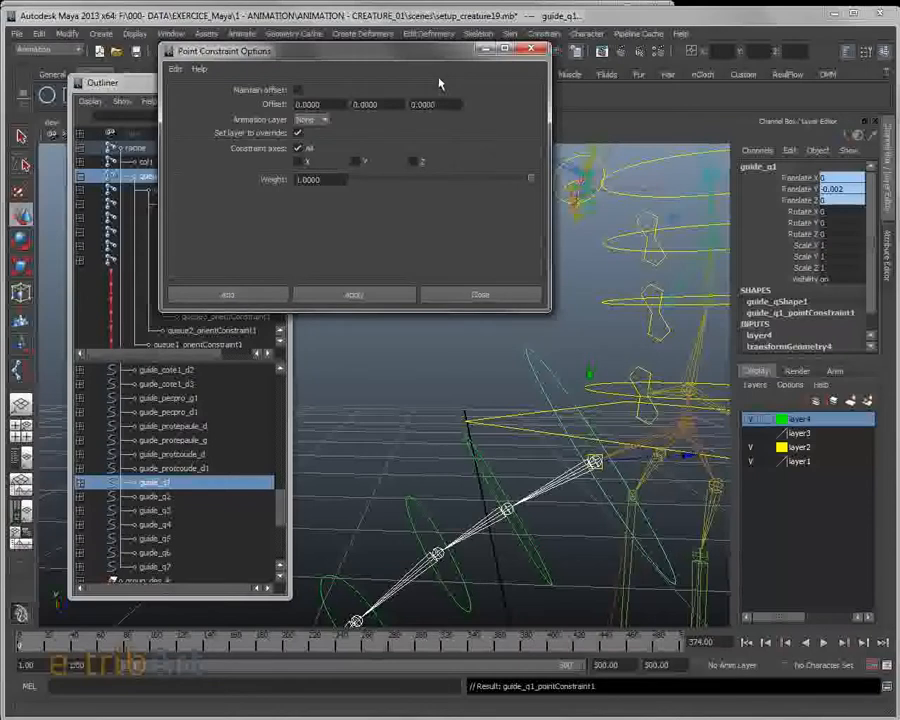
Step: Select guide_q1 alone and check which of its transform channels remain free, focusing on Rotate X, Y and Z
{"action": "left_click", "coordinate": [515, 378]}
{"action": "left_click", "coordinate": [539, 367]}
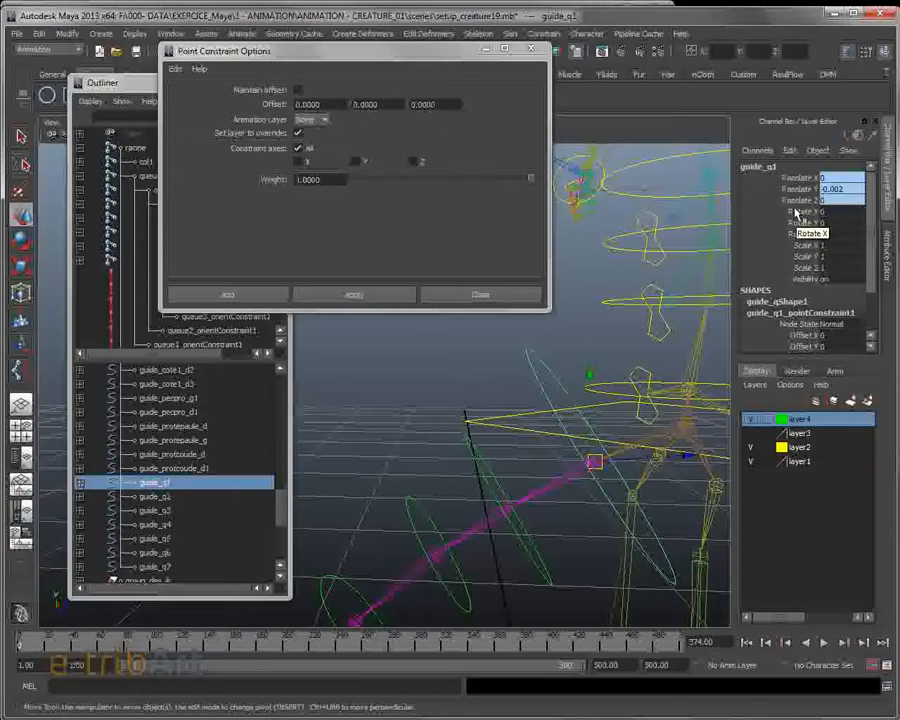
{"action": "left_click_drag", "start_coordinate": [800, 212], "coordinate": [793, 238]}
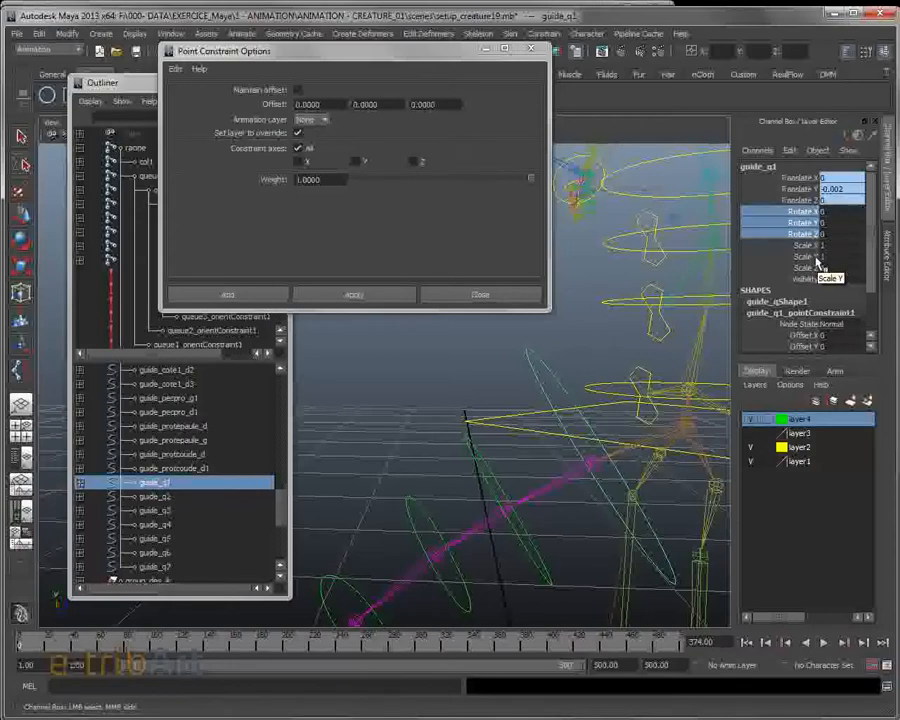
{"action": "left_click_drag", "start_coordinate": [306, 58], "coordinate": [357, 60]}
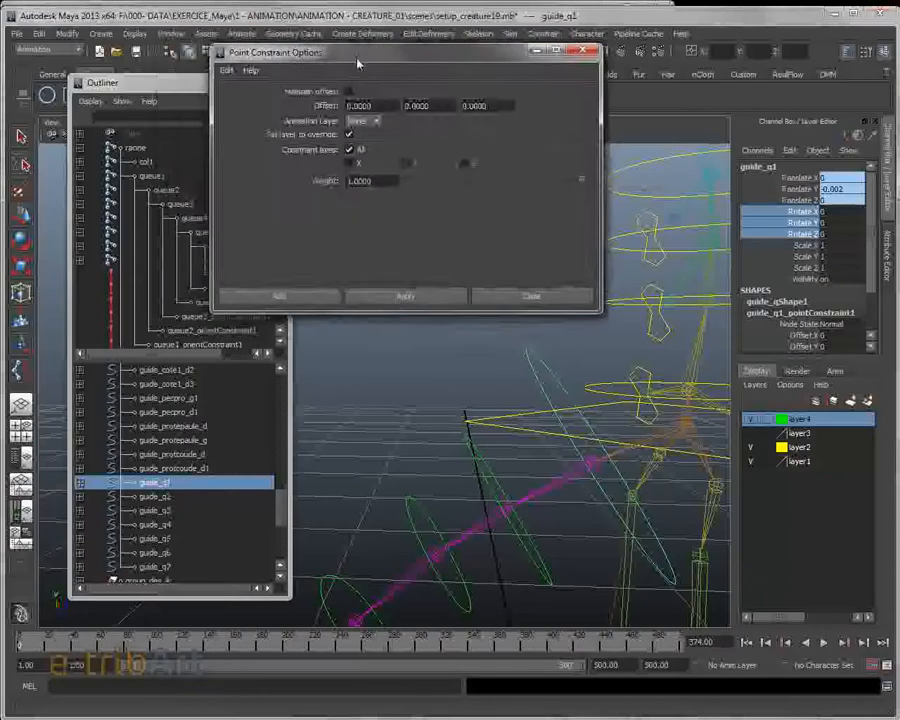
{"action": "left_click", "coordinate": [490, 356]}
{"action": "key", "text": "w"}
{"action": "left_click", "coordinate": [548, 372]}
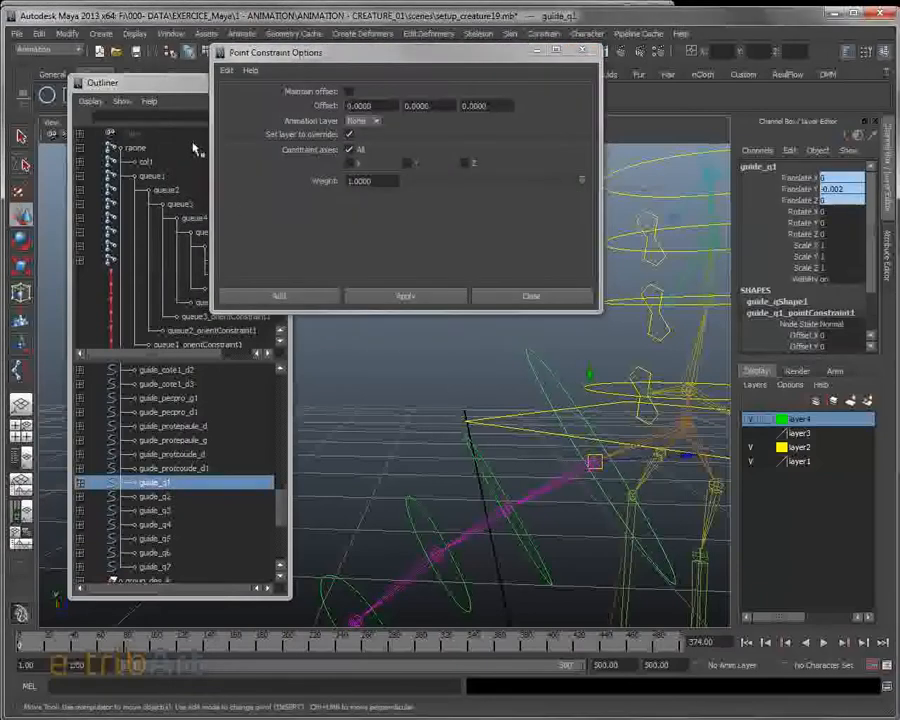
Step: Make guide_q1's Scale, Translate and Visibility channels nonkeyable and hidden with Channel Control, leaving only the rotation channels
{"action": "left_click", "coordinate": [170, 33]}
{"action": "mouse_move", "coordinate": [168, 72]}
{"action": "mouse_move", "coordinate": [200, 54]}
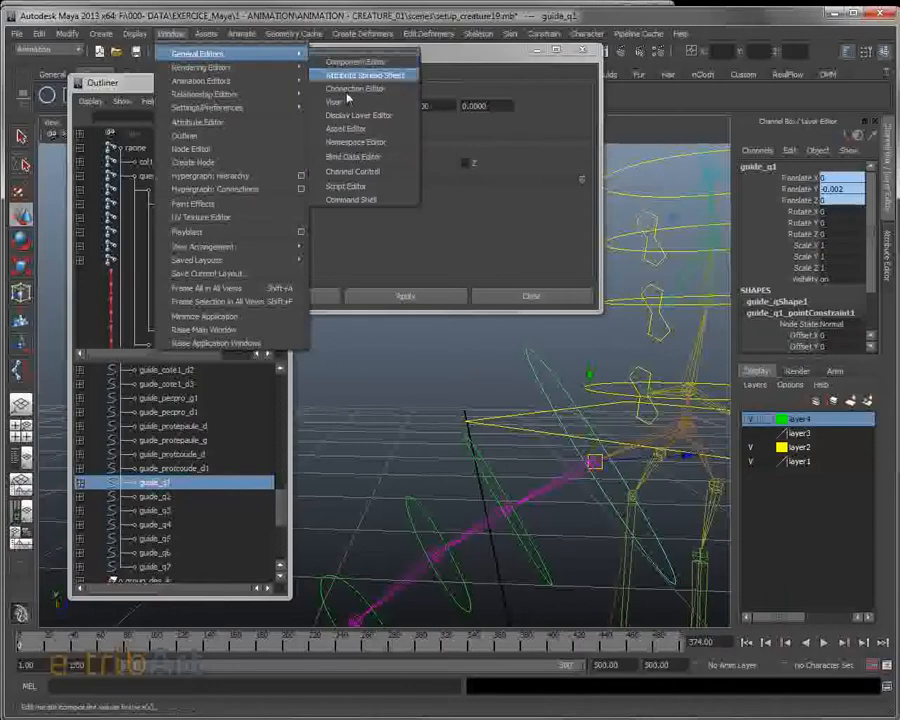
{"action": "left_click", "coordinate": [363, 178]}
{"action": "left_click_drag", "start_coordinate": [356, 170], "coordinate": [351, 131]}
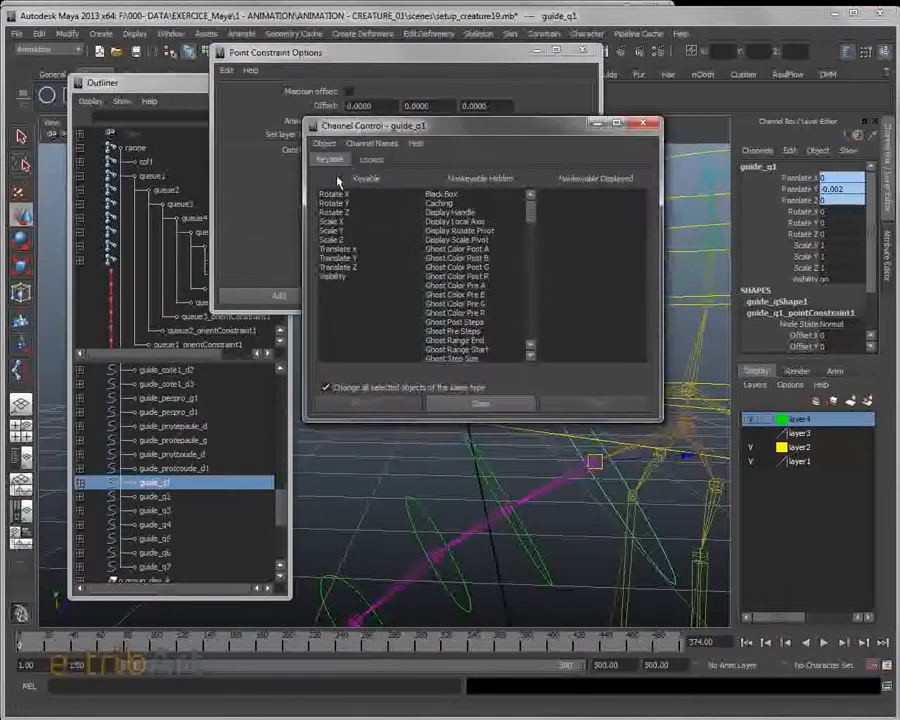
{"action": "left_click_drag", "start_coordinate": [335, 222], "coordinate": [336, 280]}
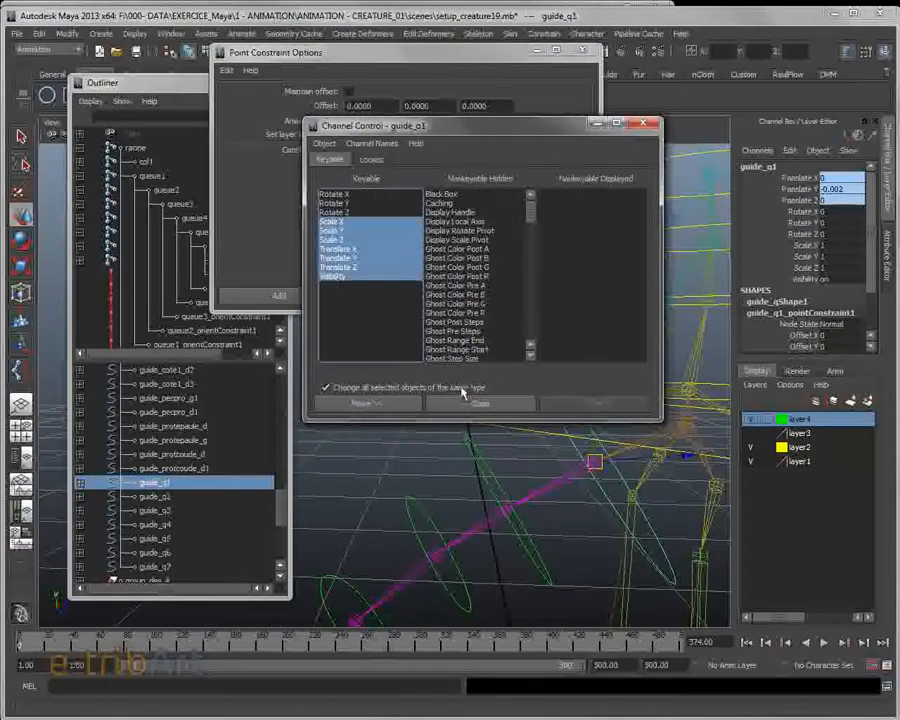
{"action": "left_click", "coordinate": [402, 408]}
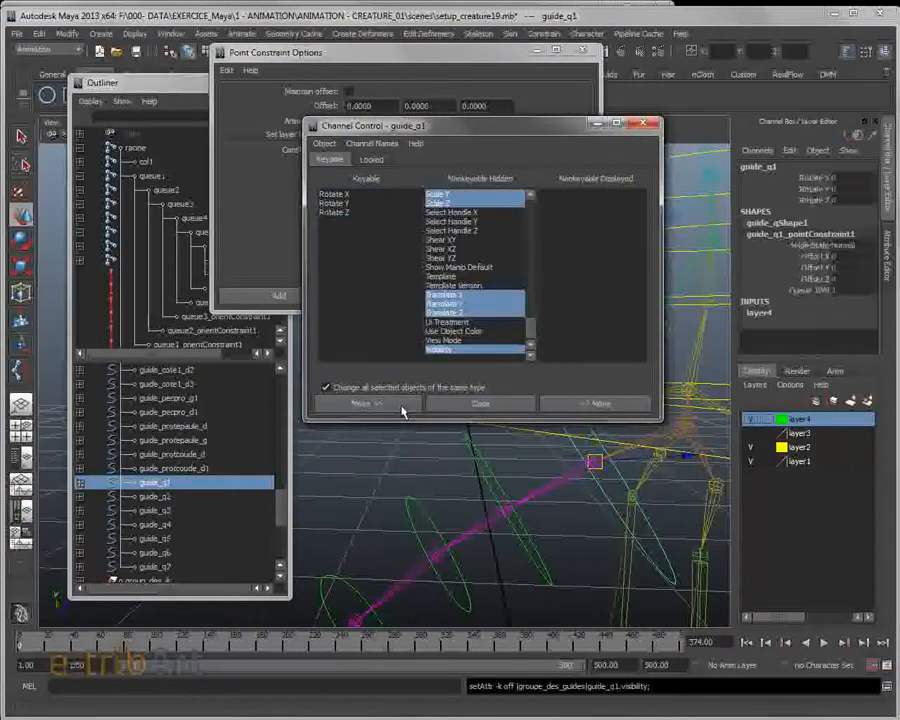
{"action": "left_click", "coordinate": [482, 404]}
{"action": "left_click_drag", "start_coordinate": [451, 64], "coordinate": [273, 63]}
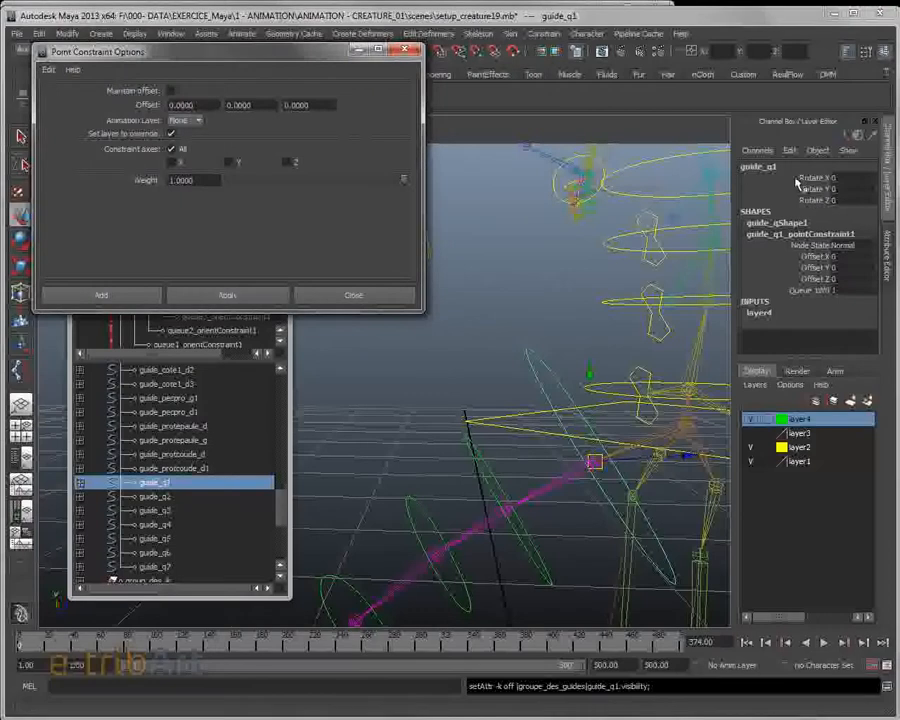
{"action": "left_click_drag", "start_coordinate": [800, 178], "coordinate": [803, 200]}
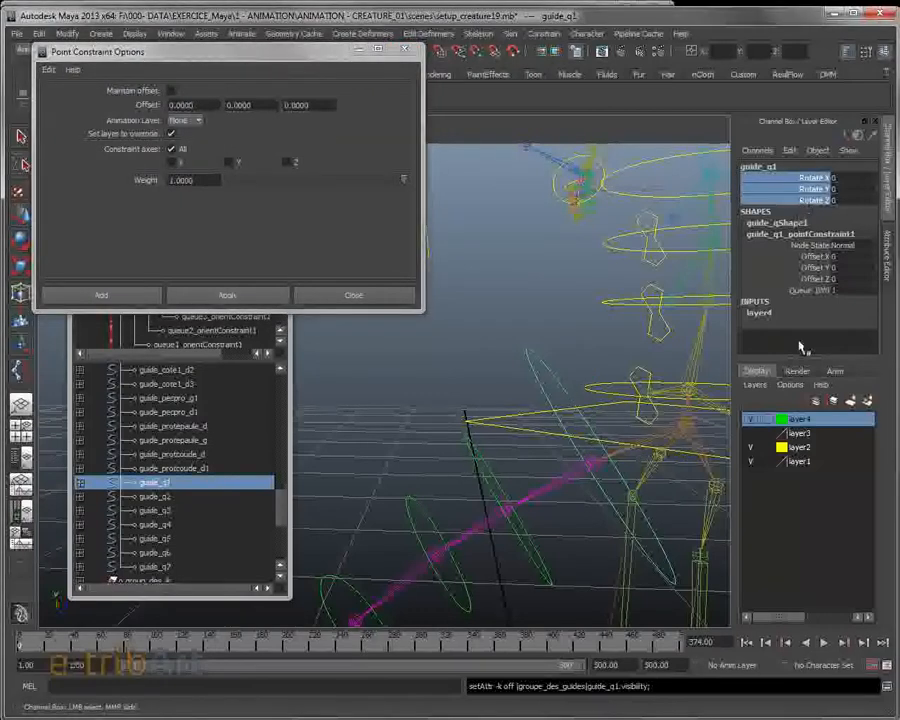
{"action": "mouse_move", "coordinate": [560, 460]}
{"action": "left_mouse_down", "text": "alt"}
{"action": "mouse_move", "coordinate": [541, 466]}
{"action": "mouse_move", "coordinate": [567, 456]}
{"action": "mouse_move", "coordinate": [561, 460]}
{"action": "left_mouse_up", "text": "alt"}
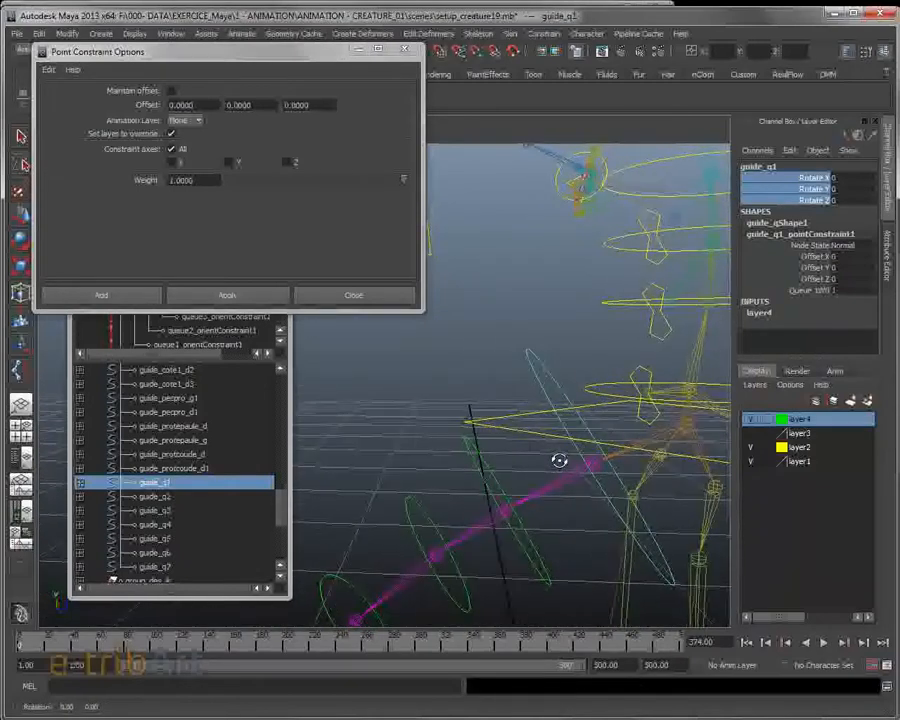
Step: Undo guide_q1's channel hiding and its point constraint, back to queue1 and guide_q1 being selected together
{"action": "key", "text": "ctrl+z"}
{"action": "key", "text": "w"}
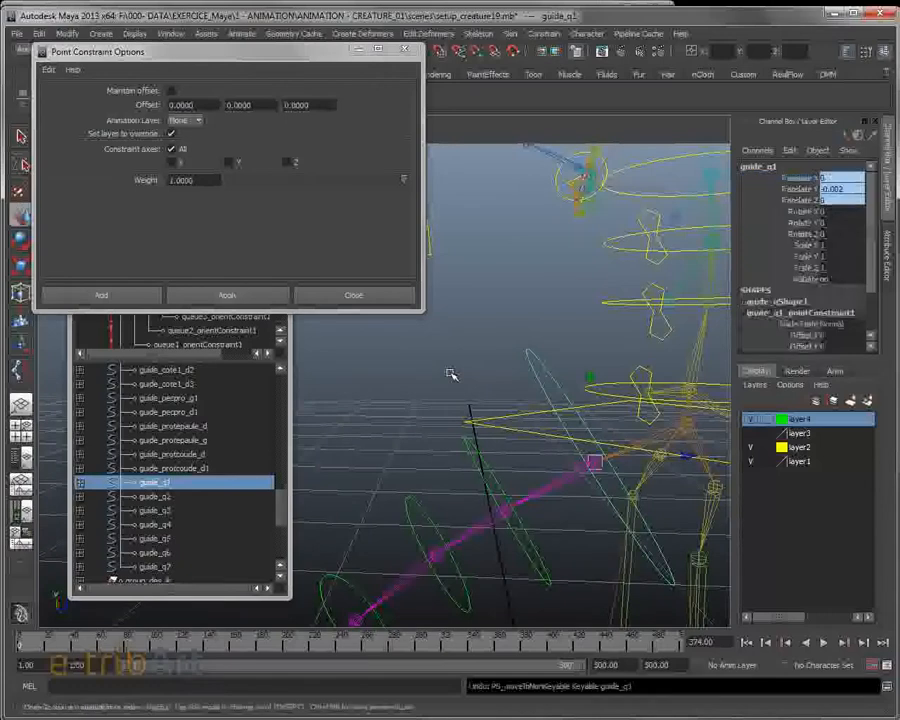
{"action": "key", "text": "ctrl+z"}
{"action": "key", "text": "ctrl+z"}
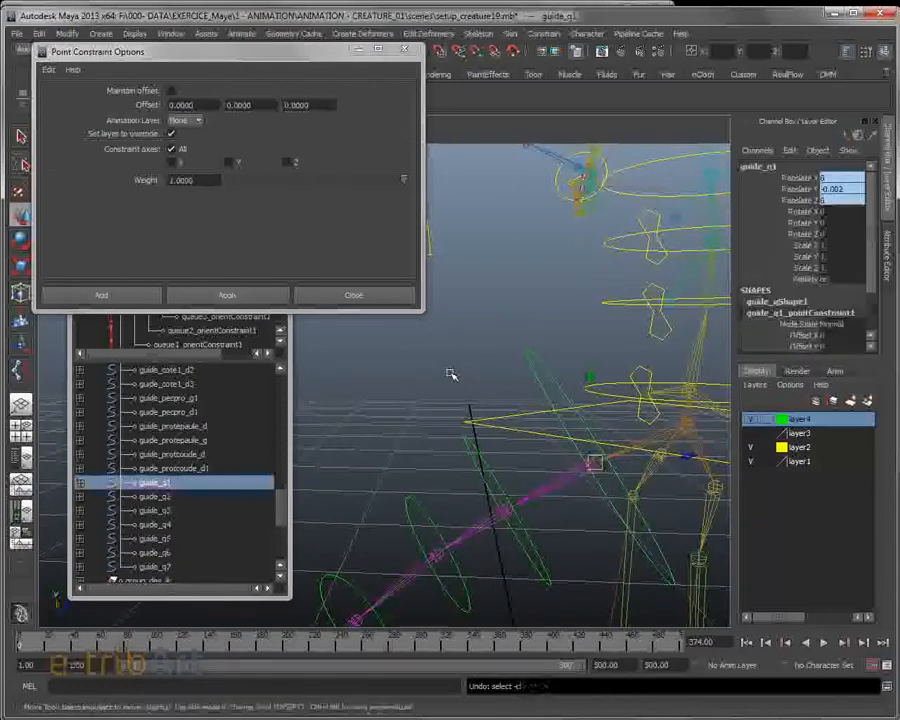
{"action": "key", "text": "ctrl+z"}
{"action": "key", "text": "ctrl+z"}
{"action": "key", "text": "ctrl+z"}
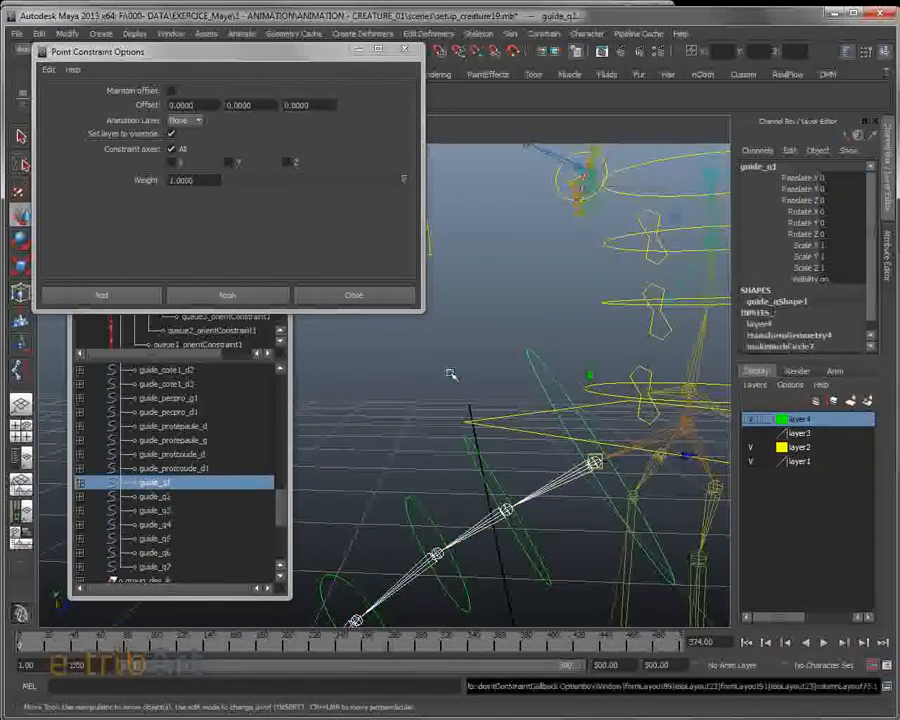
{"action": "left_click_drag", "start_coordinate": [463, 401], "coordinate": [456, 402], "text": "alt"}
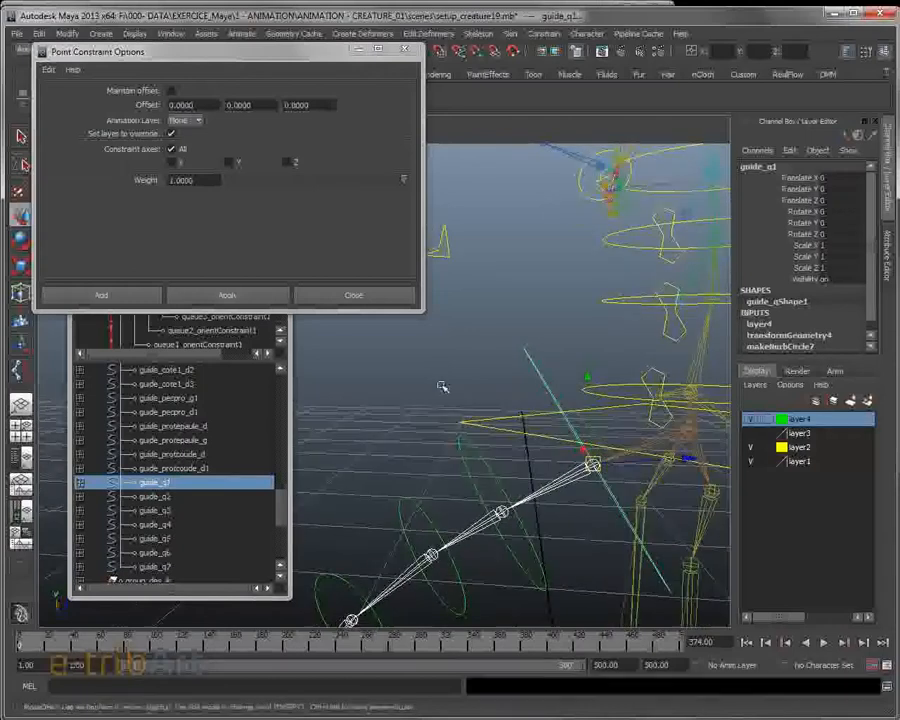
Step: Turn on Maintain offset and point-constrain guide_q1 to queue1 on all axes with weight 1
{"action": "left_click", "coordinate": [172, 91]}
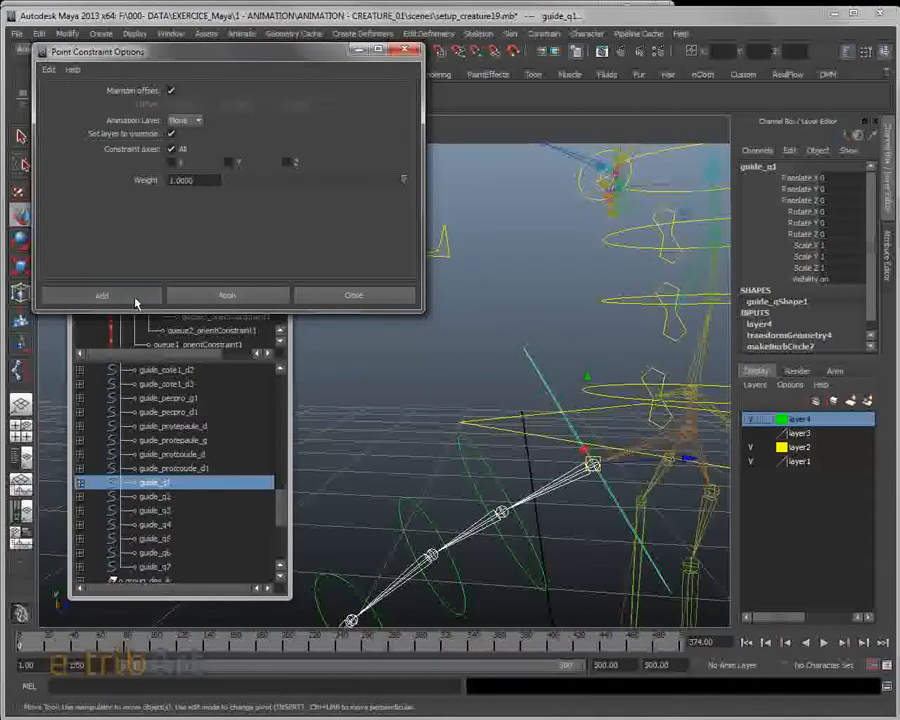
{"action": "left_click", "coordinate": [237, 297]}
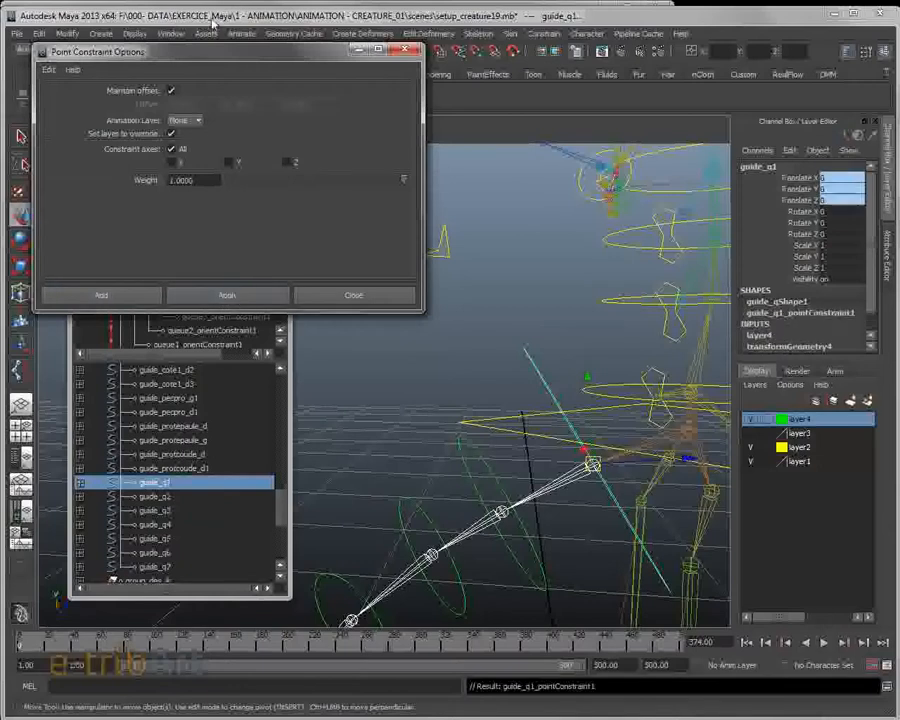
{"action": "left_click_drag", "start_coordinate": [212, 56], "coordinate": [481, 40]}
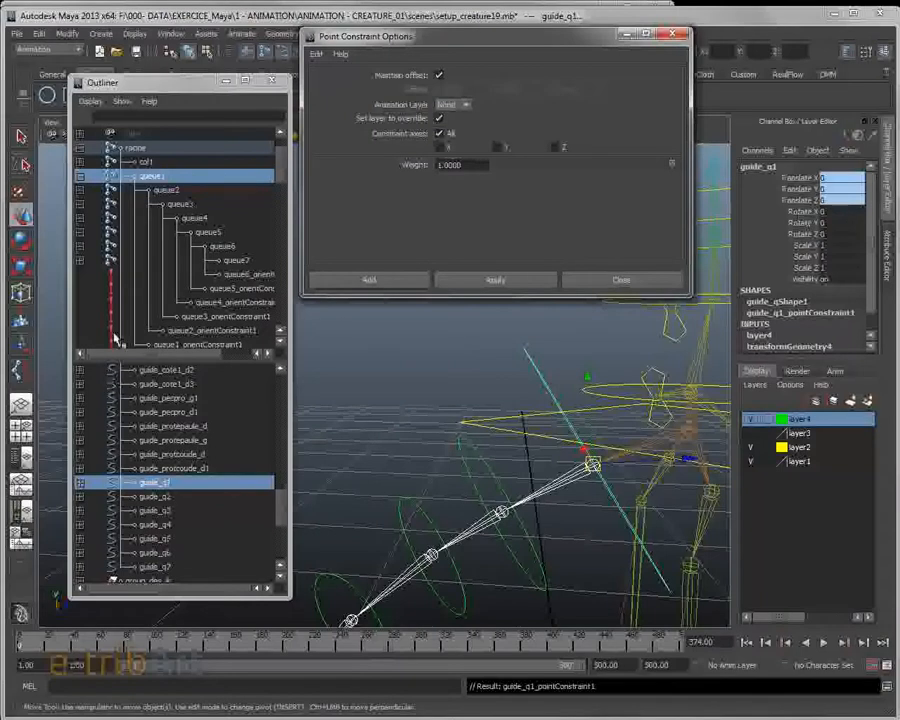
Step: Point-constrain guide_q2 to queue2 and guide_q3 to queue3, keeping Maintain offset on and all axes constrained
{"action": "left_click", "coordinate": [168, 190]}
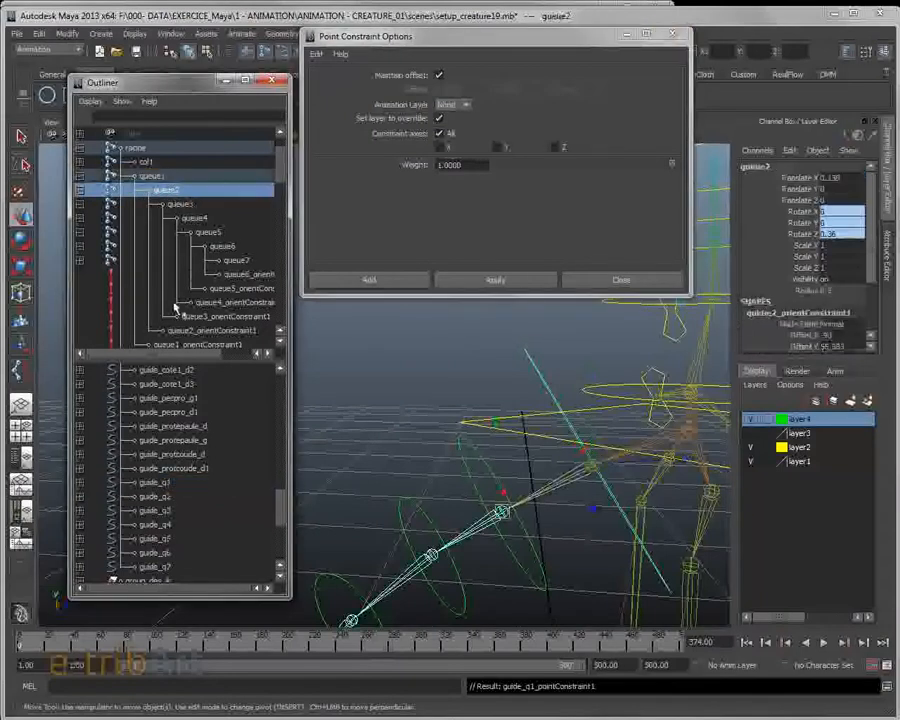
{"action": "left_click", "coordinate": [164, 497], "text": "ctrl"}
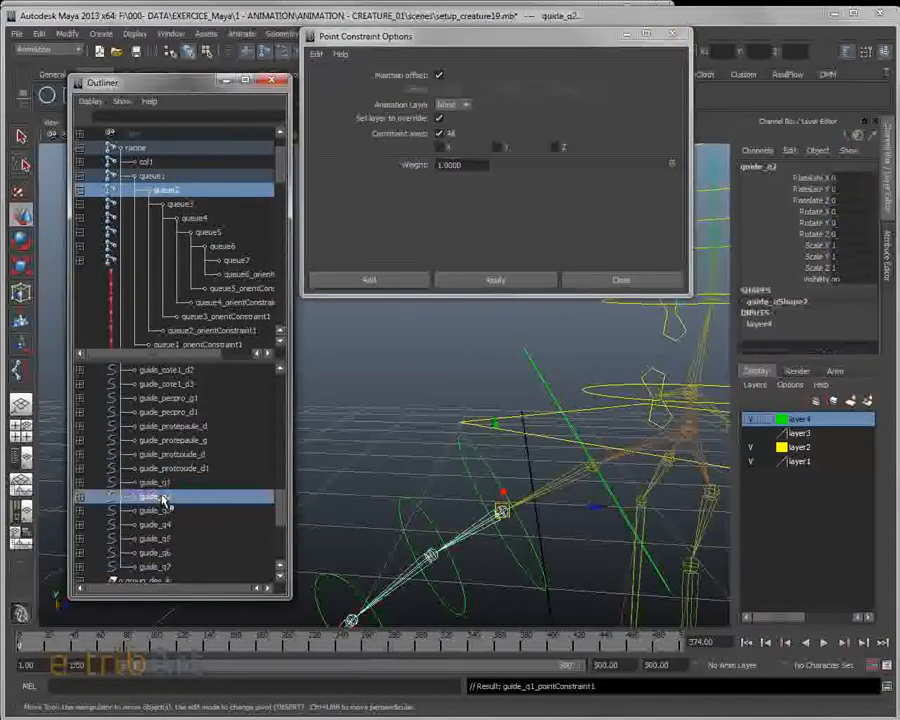
{"action": "left_click", "coordinate": [467, 283]}
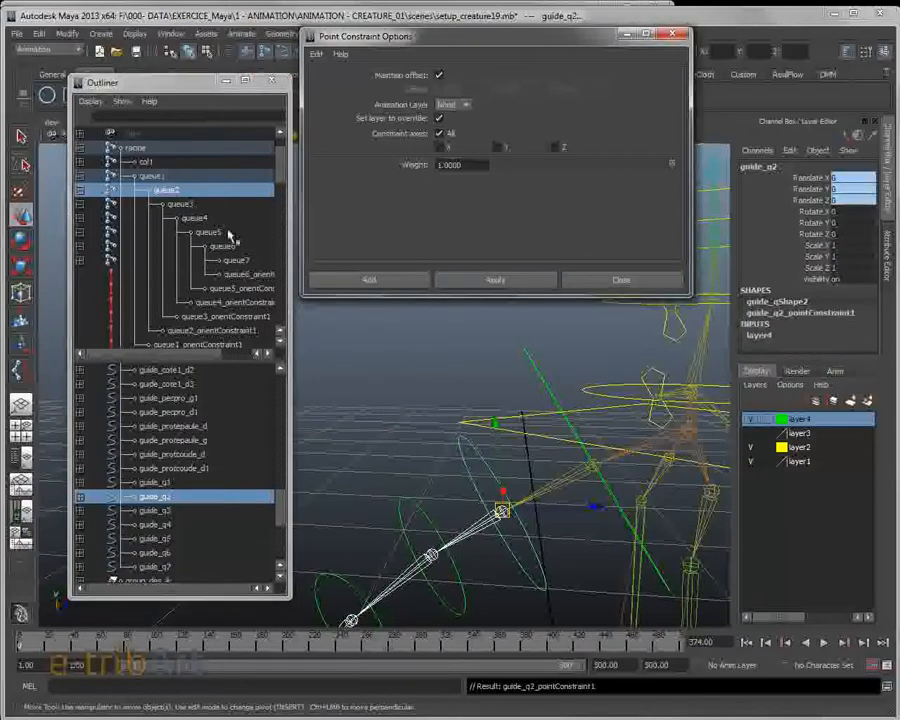
{"action": "left_click", "coordinate": [190, 206]}
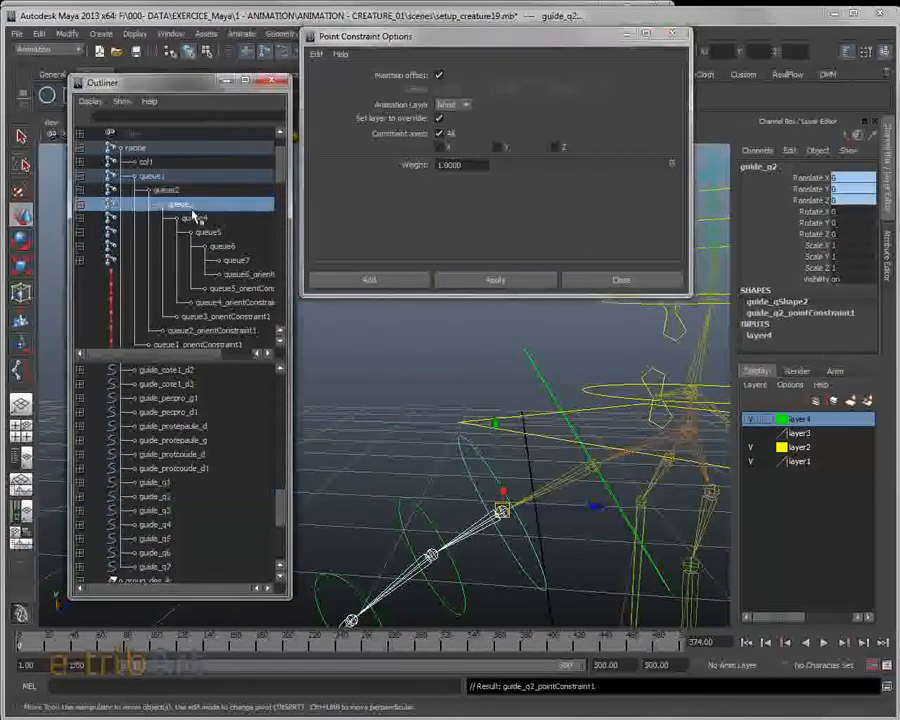
{"action": "left_click", "coordinate": [166, 510], "text": "ctrl"}
{"action": "left_click", "coordinate": [460, 281]}
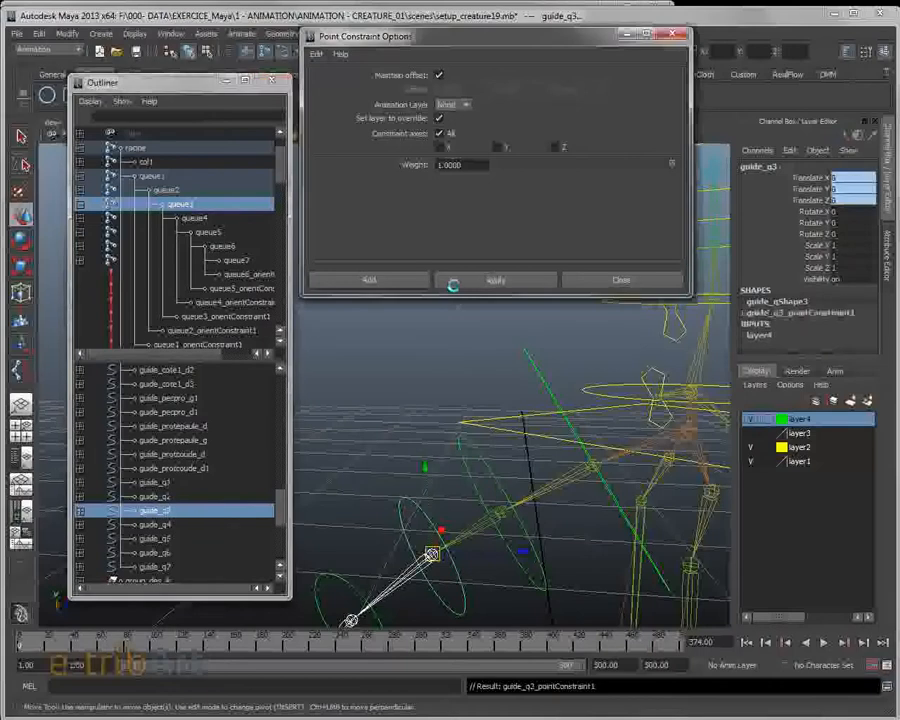
Step: Point-constrain guide_q4 to queue4 and guide_q5 to queue5 with the same offset-preserving settings
{"action": "left_click", "coordinate": [196, 218]}
{"action": "left_click", "coordinate": [160, 524], "text": "ctrl"}
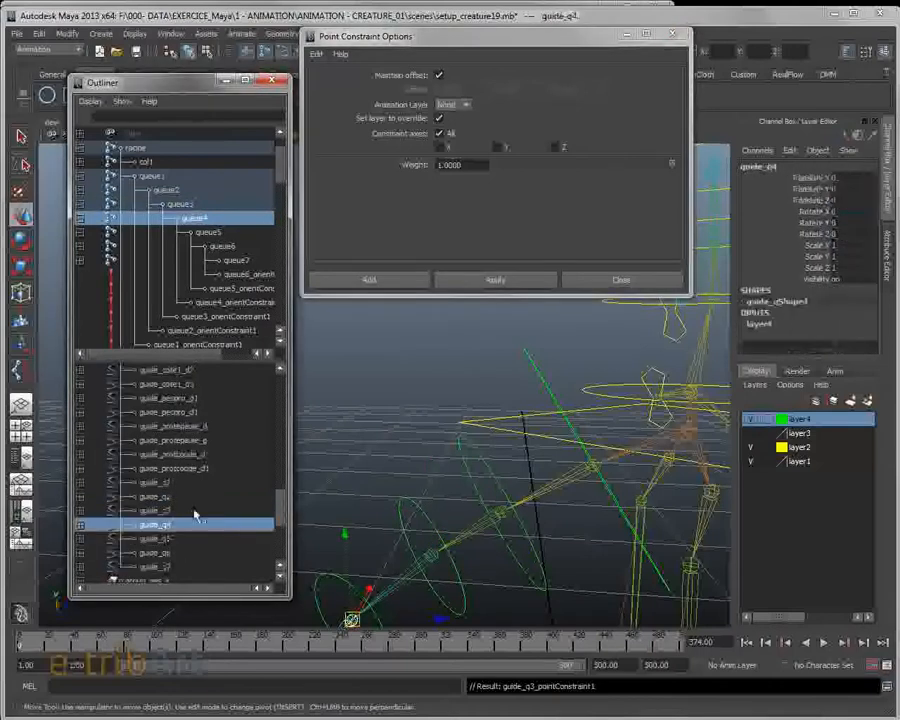
{"action": "left_click", "coordinate": [487, 280]}
{"action": "left_click", "coordinate": [210, 232]}
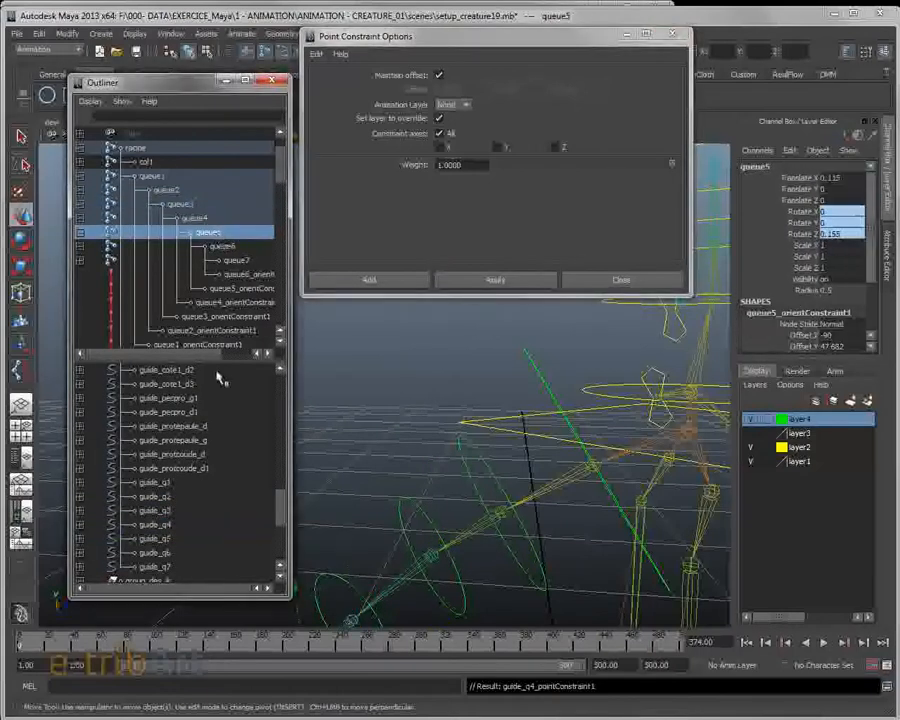
{"action": "left_click", "coordinate": [170, 541], "text": "ctrl"}
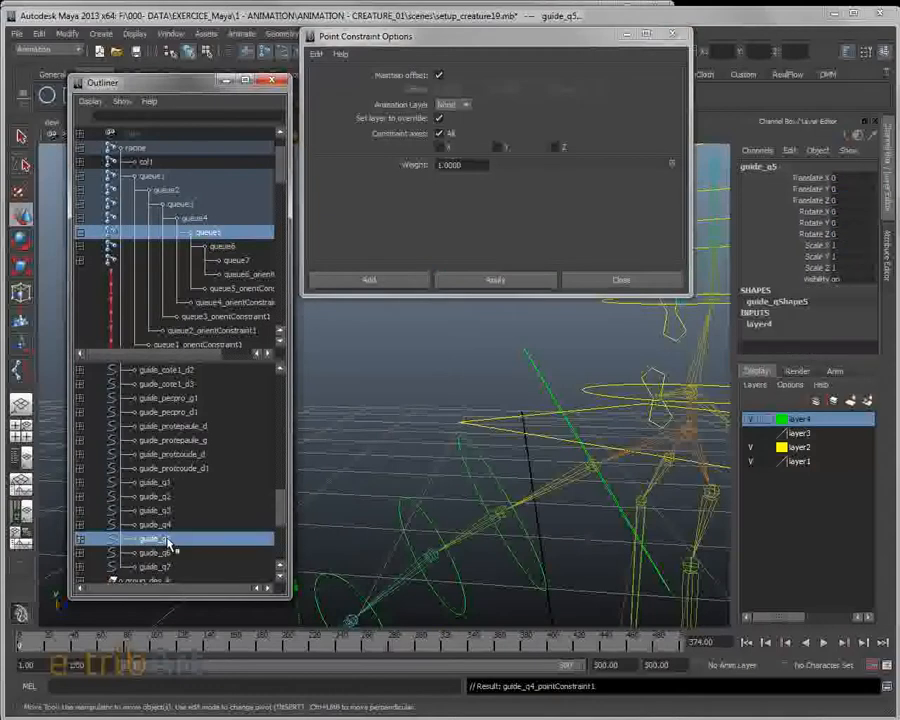
{"action": "left_click", "coordinate": [490, 281]}
Step: Point-constrain guide_q6 to queue6 and guide_q7 to queue7 with Maintain offset on
{"action": "left_click", "coordinate": [226, 247]}
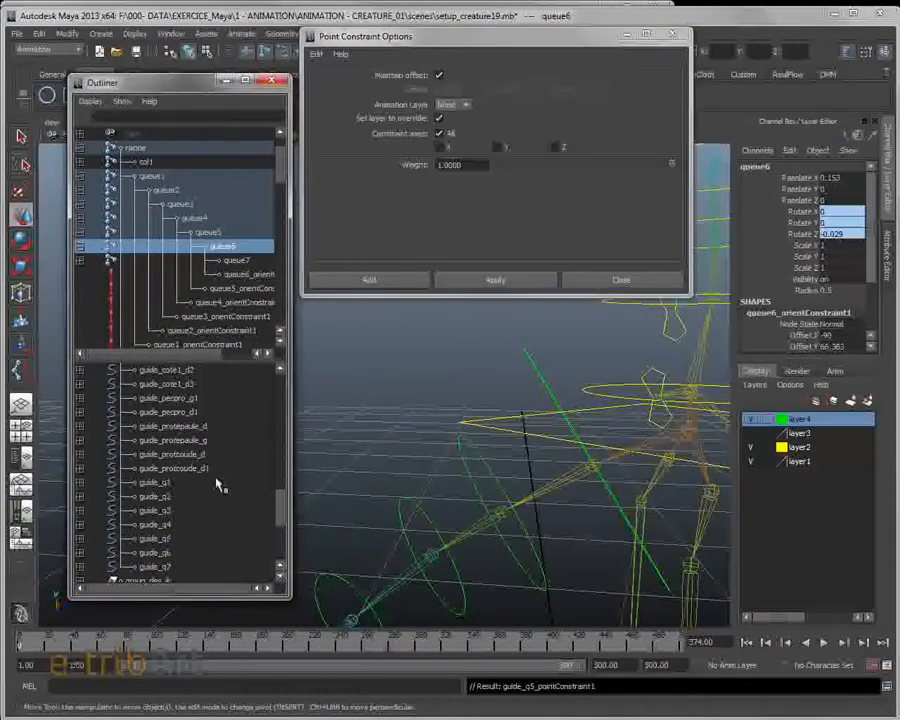
{"action": "left_click", "coordinate": [160, 553], "text": "ctrl"}
{"action": "left_click", "coordinate": [478, 280]}
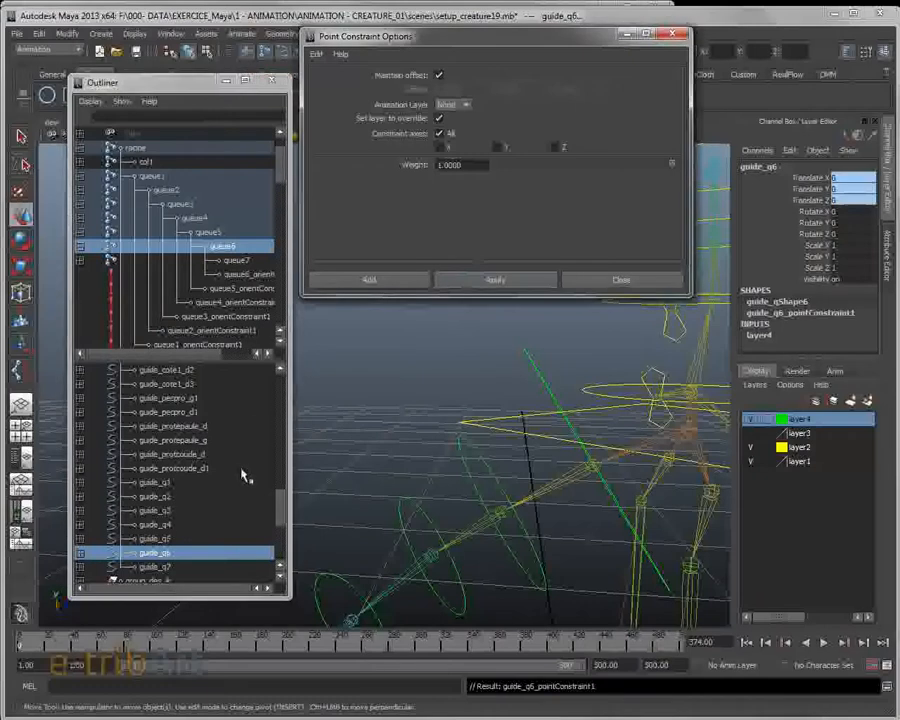
{"action": "left_click", "coordinate": [235, 260]}
{"action": "left_click", "coordinate": [157, 566], "text": "ctrl"}
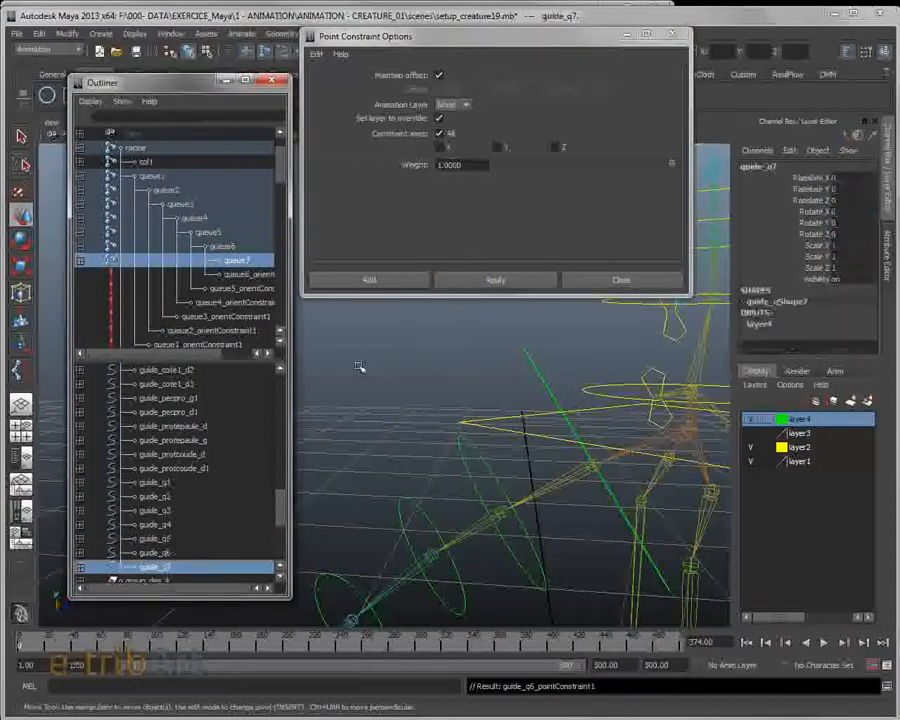
{"action": "left_click", "coordinate": [466, 281]}
Step: Rearrange the Point Constraint Options and Outliner windows so the tail rig in the viewport is uncovered
{"action": "left_click_drag", "start_coordinate": [501, 40], "coordinate": [210, 51]}
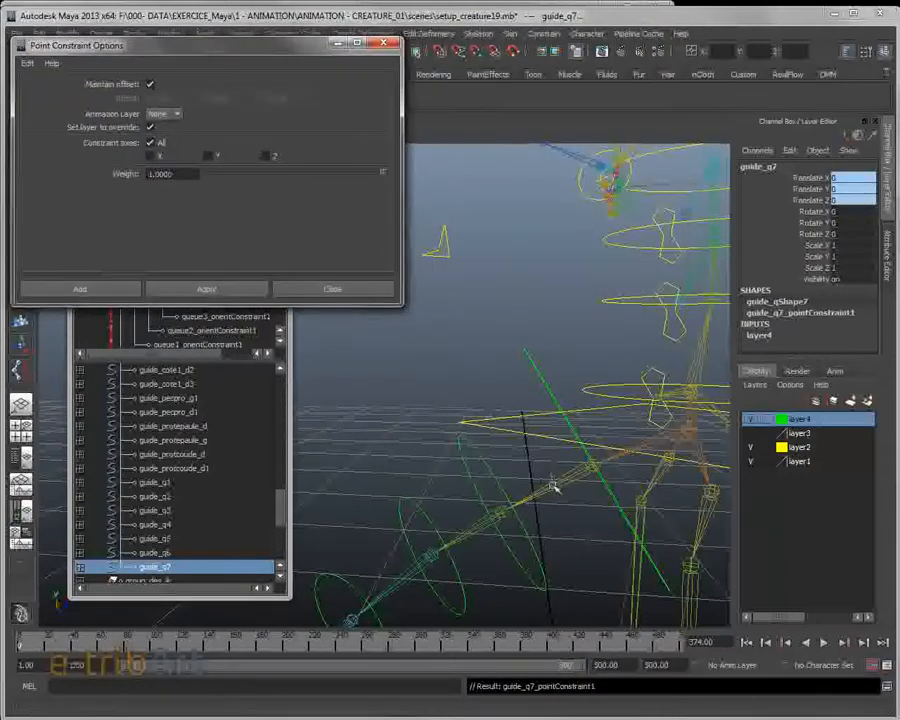
{"action": "left_click_drag", "start_coordinate": [260, 45], "coordinate": [272, 113]}
{"action": "left_click", "coordinate": [180, 83]}
{"action": "left_click_drag", "start_coordinate": [181, 83], "coordinate": [172, 63]}
Step: Select guide_q1, test how the tail chain follows by rotating it, and undo the test rotations
{"action": "scroll", "coordinate": [485, 425], "scroll_direction": "down", "scroll_amount": 3}
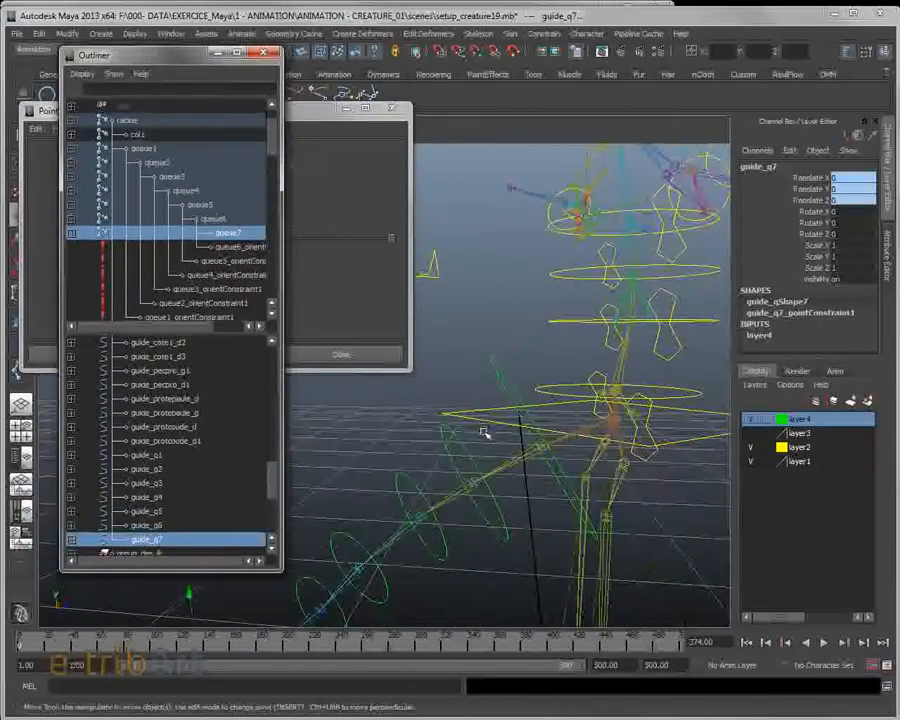
{"action": "left_click_drag", "start_coordinate": [483, 435], "coordinate": [533, 287], "text": "alt"}
{"action": "left_click", "coordinate": [538, 289]}
{"action": "left_click_drag", "start_coordinate": [565, 362], "coordinate": [577, 410], "text": "alt"}
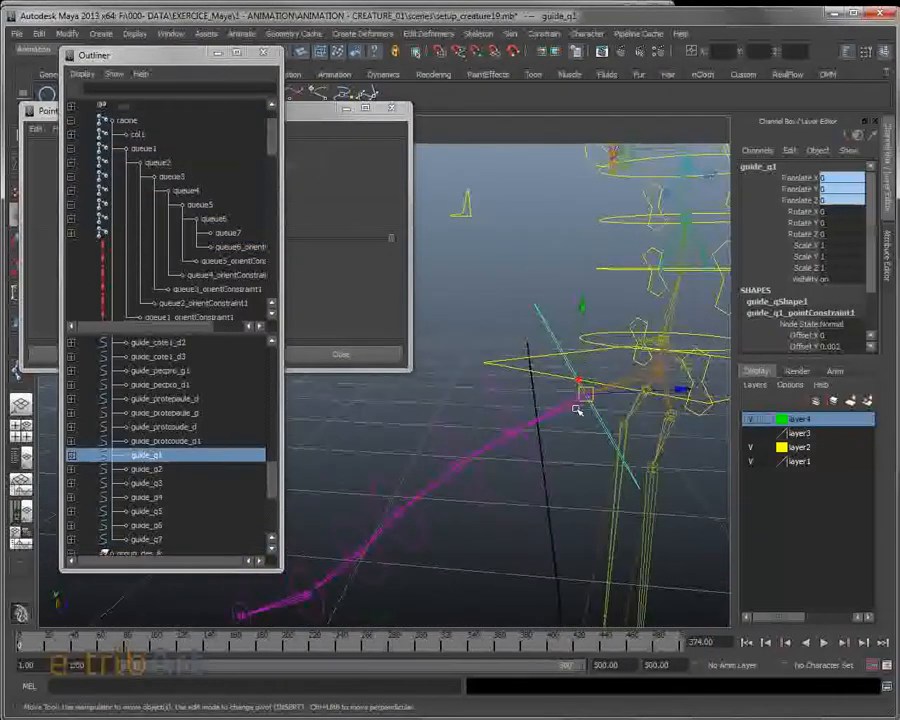
{"action": "key", "text": "e"}
{"action": "left_click_drag", "start_coordinate": [508, 304], "coordinate": [579, 428]}
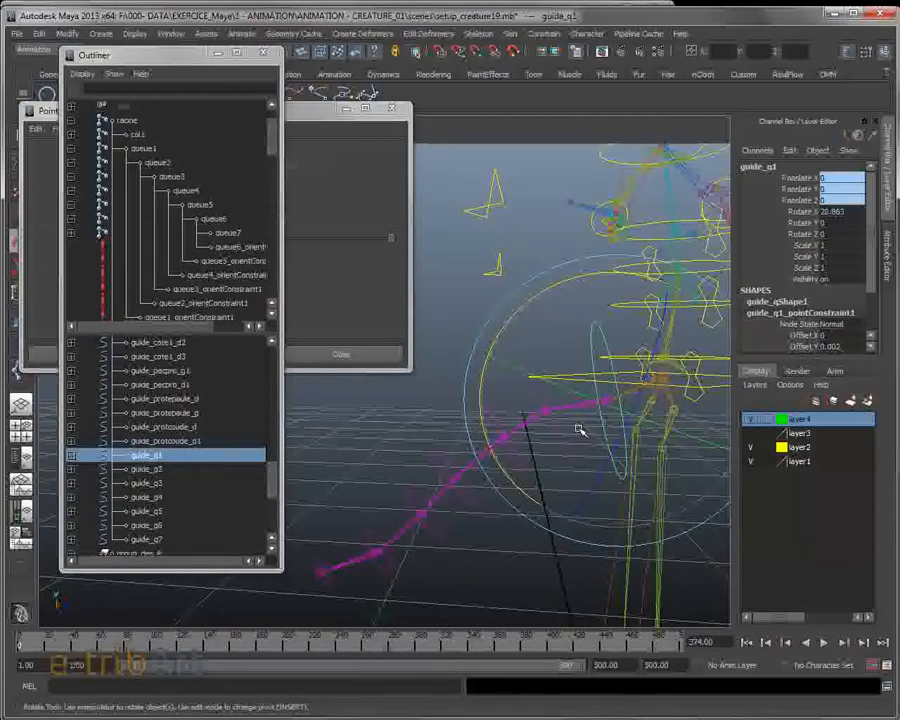
{"action": "left_click_drag", "start_coordinate": [520, 314], "coordinate": [502, 335]}
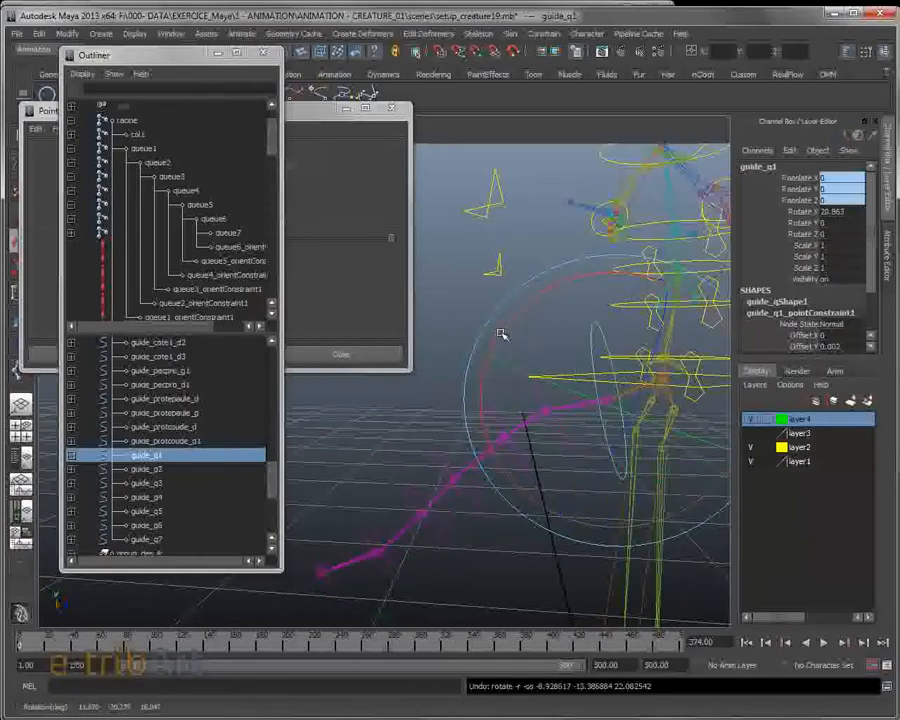
{"action": "key", "text": "ctrl+z"}
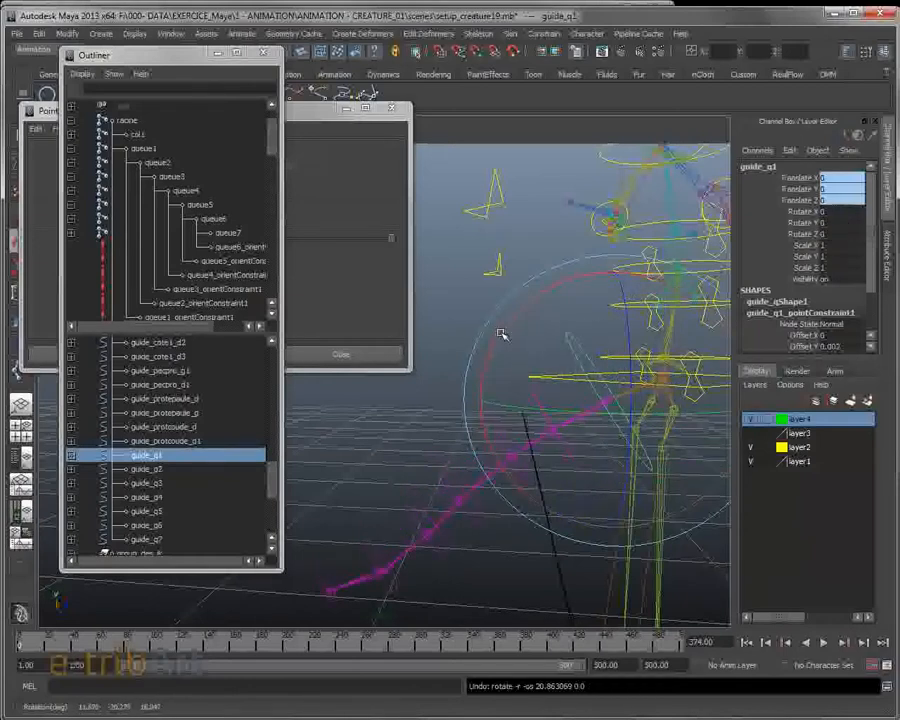
Step: Rotate guide_q1 about X to about -13.7 degrees to check how the tail bends at its base
{"action": "left_click_drag", "start_coordinate": [546, 428], "coordinate": [528, 477], "text": "alt"}
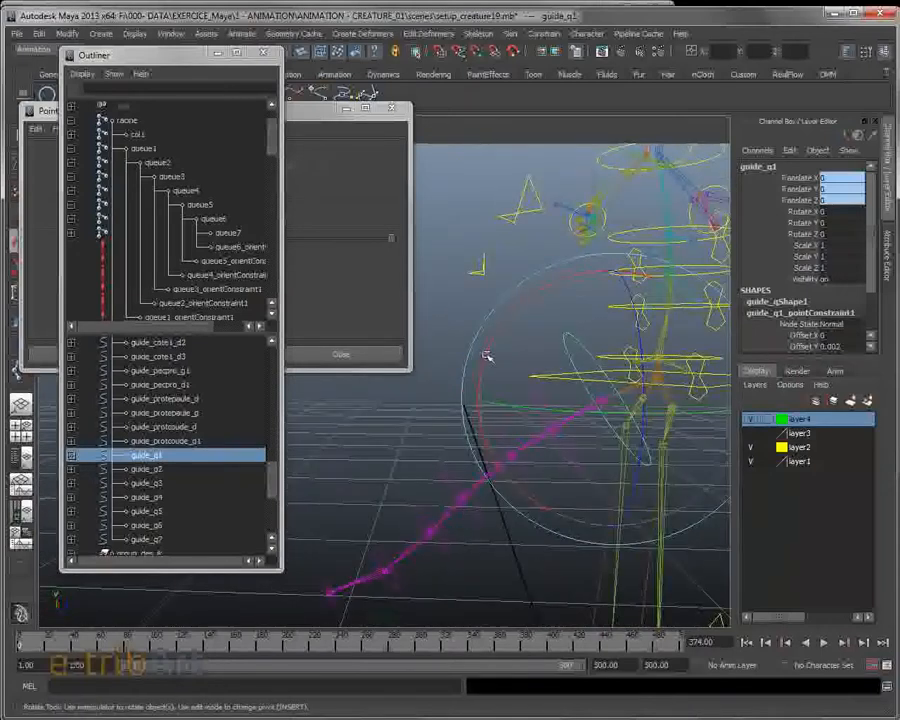
{"action": "left_click_drag", "start_coordinate": [490, 374], "coordinate": [524, 313], "text": "alt"}
{"action": "left_click_drag", "start_coordinate": [506, 410], "coordinate": [528, 410]}
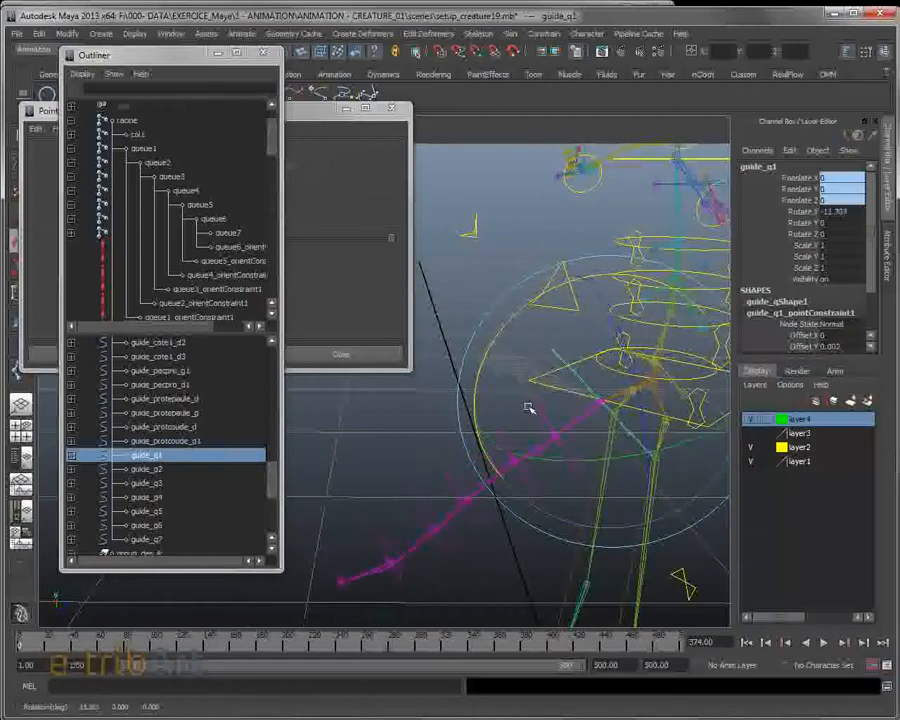
Step: Show the creature mesh on layer3 and rotate guide_q1 about X to about 32.5 degrees to test the tail's deformation
{"action": "left_click", "coordinate": [750, 433]}
{"action": "left_click", "coordinate": [750, 447]}
{"action": "left_click_drag", "start_coordinate": [582, 475], "coordinate": [422, 585], "text": "alt"}
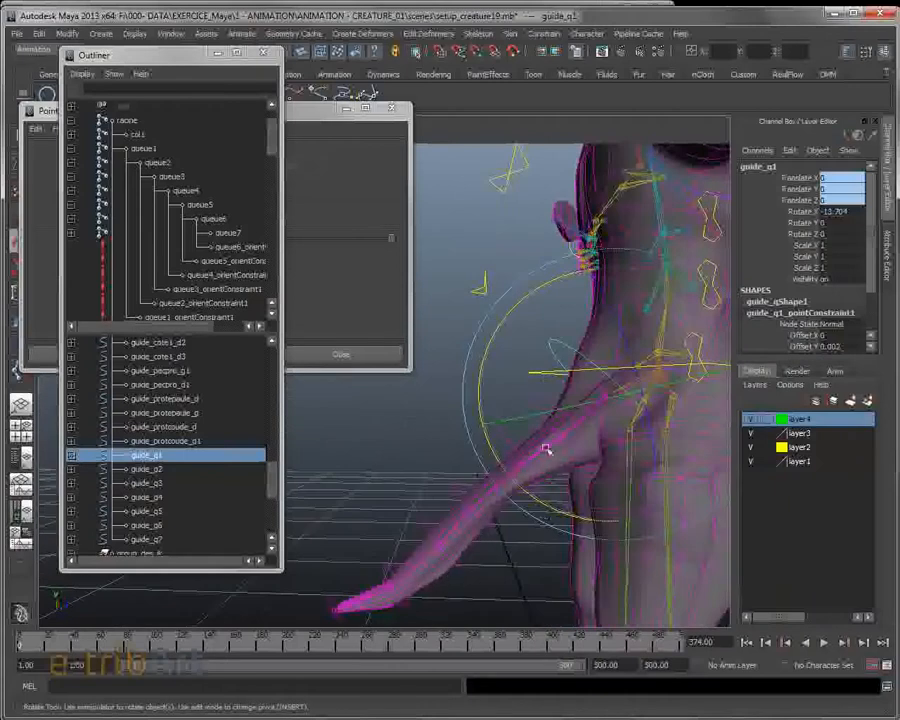
{"action": "left_click_drag", "start_coordinate": [484, 385], "coordinate": [556, 290]}
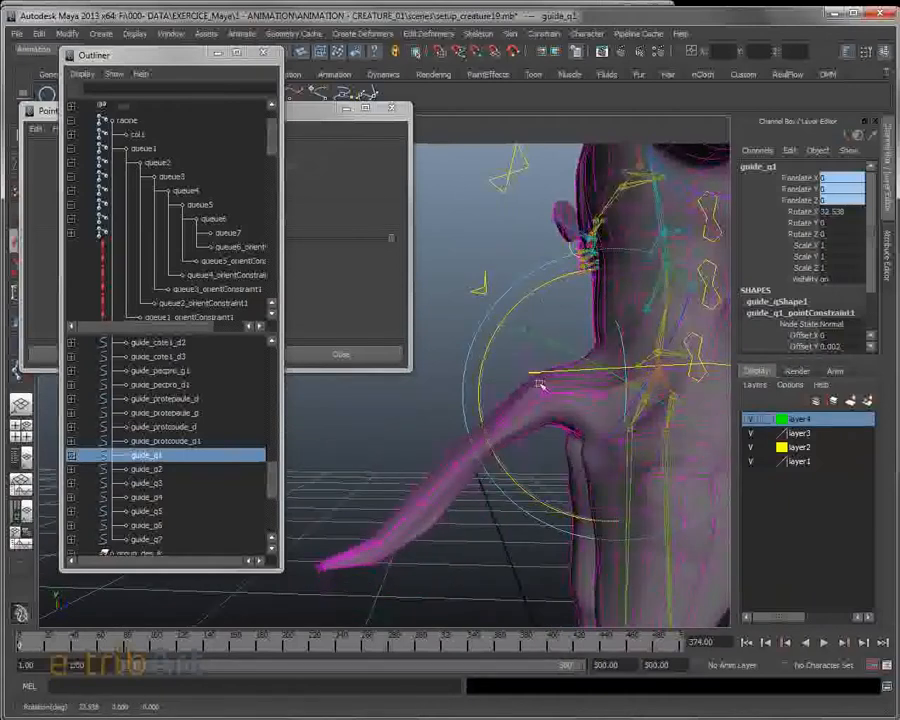
Step: Undo the last two guide_q1 rotations and hide the creature mesh on layer3
{"action": "key", "text": "ctrl+z"}
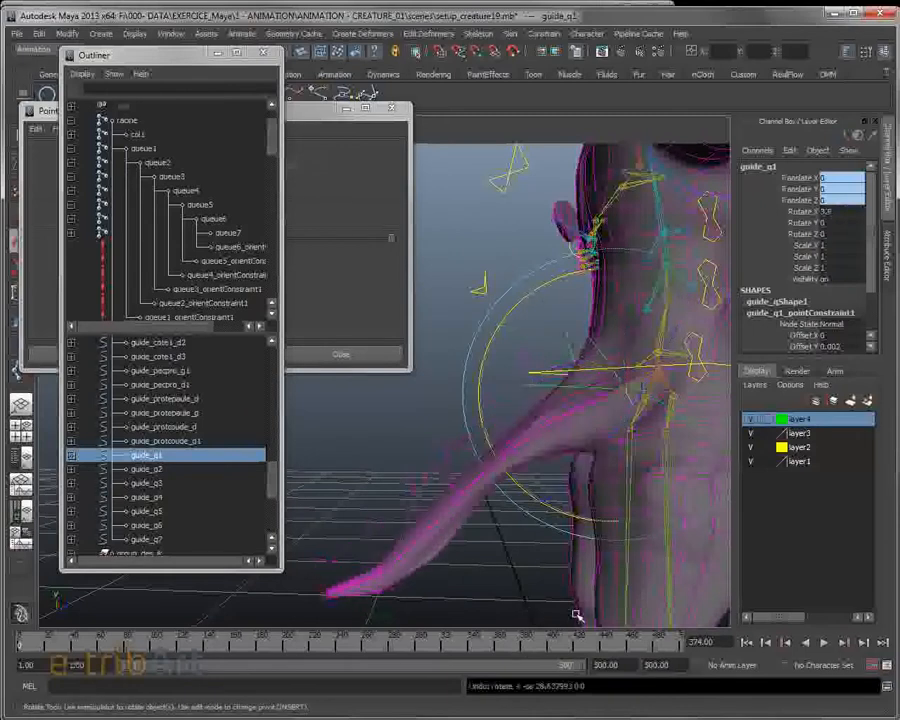
{"action": "key", "text": "ctrl+z"}
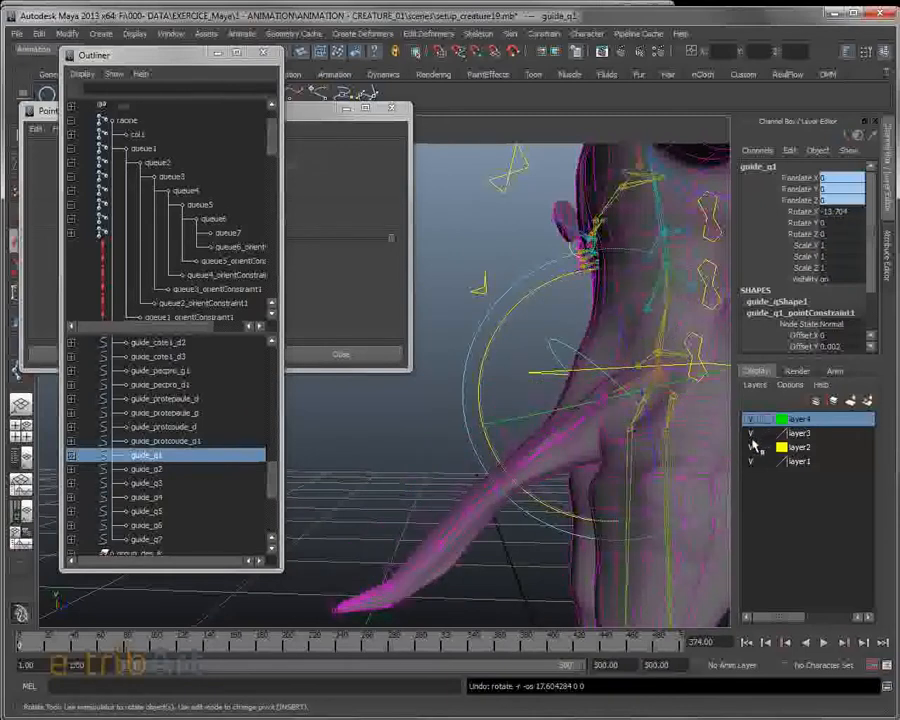
{"action": "left_click", "coordinate": [750, 433]}
{"action": "left_click_drag", "start_coordinate": [556, 547], "coordinate": [568, 514], "text": "alt"}
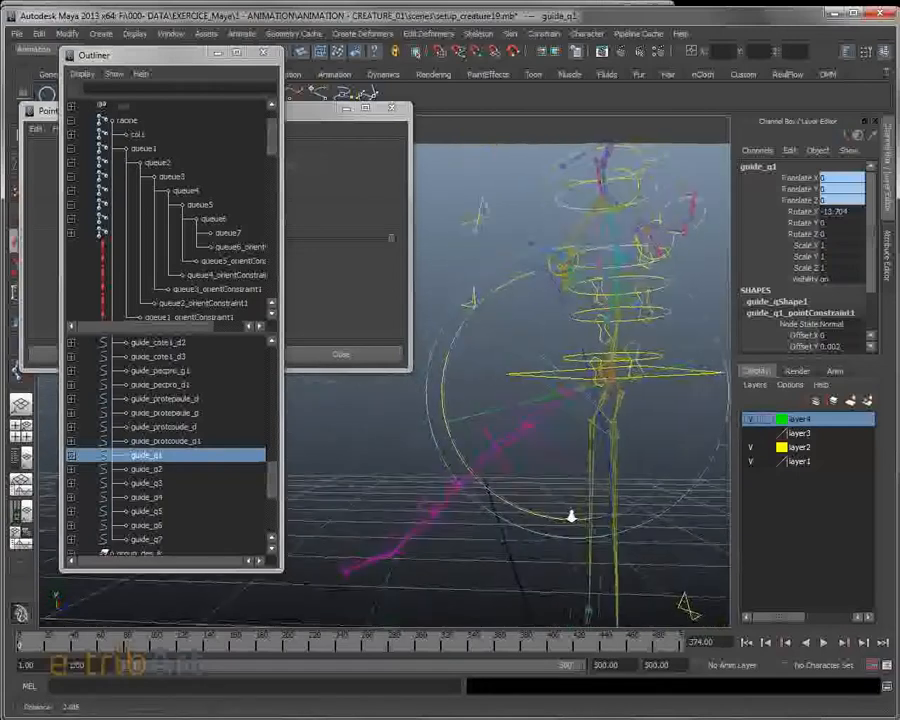
Step: Close the Point Constraint Options window and reset guide_q1's Rotate X to 0
{"action": "left_click", "coordinate": [391, 107]}
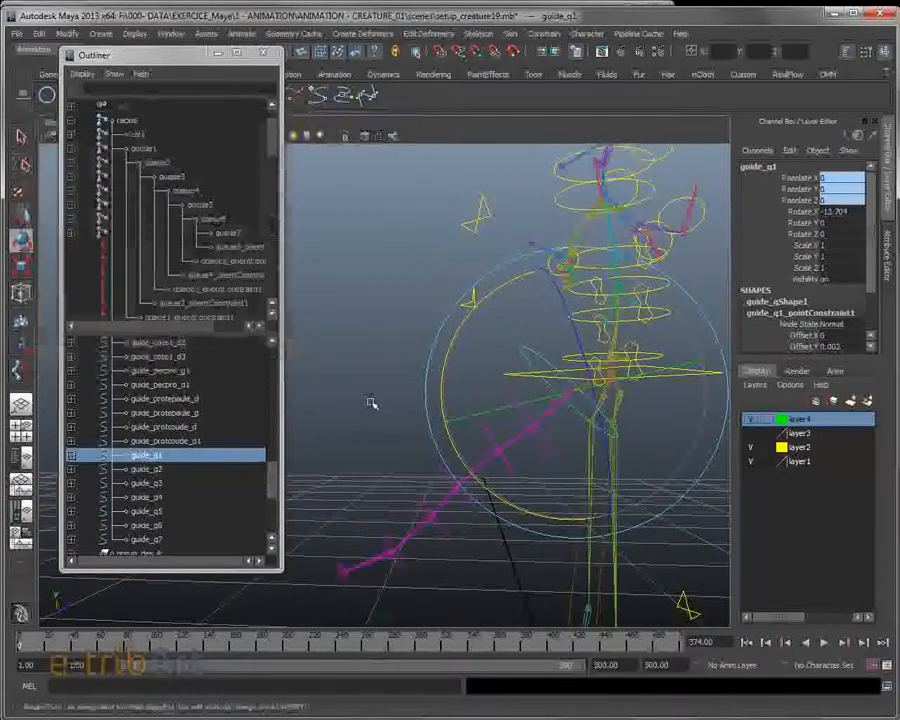
{"action": "mouse_move", "coordinate": [498, 440]}
{"action": "left_mouse_down", "text": "alt"}
{"action": "mouse_move", "coordinate": [484, 450]}
{"action": "mouse_move", "coordinate": [512, 466]}
{"action": "mouse_move", "coordinate": [518, 482]}
{"action": "mouse_move", "coordinate": [512, 412]}
{"action": "mouse_move", "coordinate": [504, 455]}
{"action": "mouse_move", "coordinate": [507, 440]}
{"action": "left_mouse_up", "text": "alt"}
{"action": "key", "text": "e"}
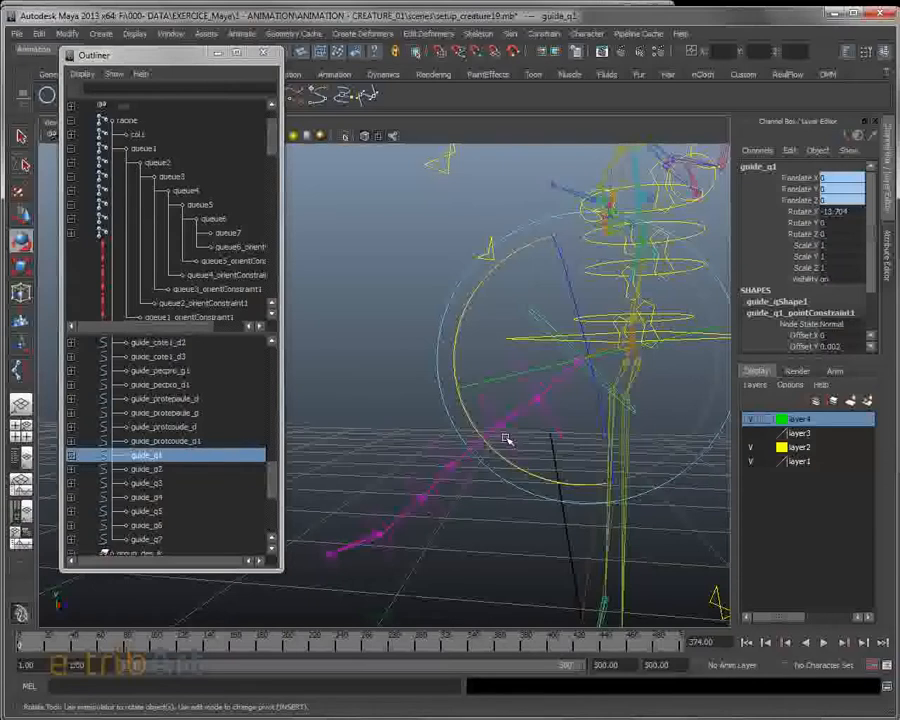
{"action": "left_click_drag", "start_coordinate": [510, 420], "coordinate": [505, 275], "text": "alt"}
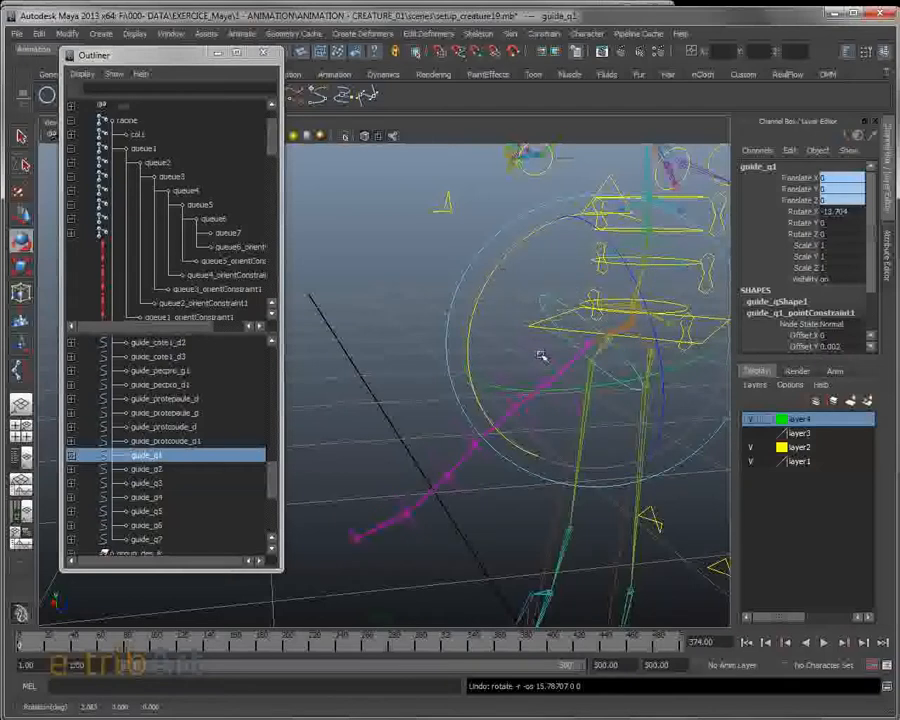
{"action": "left_click", "coordinate": [847, 212]}
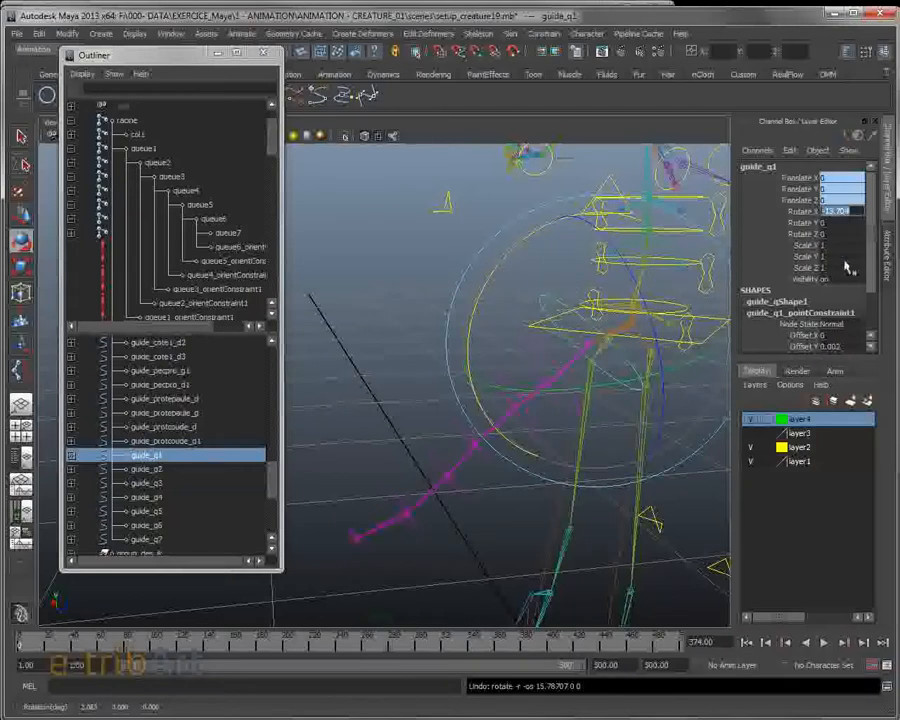
{"action": "type", "text": "0"}
{"action": "key", "text": "Return"}
Step: Select the guide_q2 circle with the Move tool and open the Expression Editor for it
{"action": "left_click_drag", "start_coordinate": [604, 378], "coordinate": [537, 432], "text": "alt"}
{"action": "key", "text": "w"}
{"action": "left_click", "coordinate": [546, 370]}
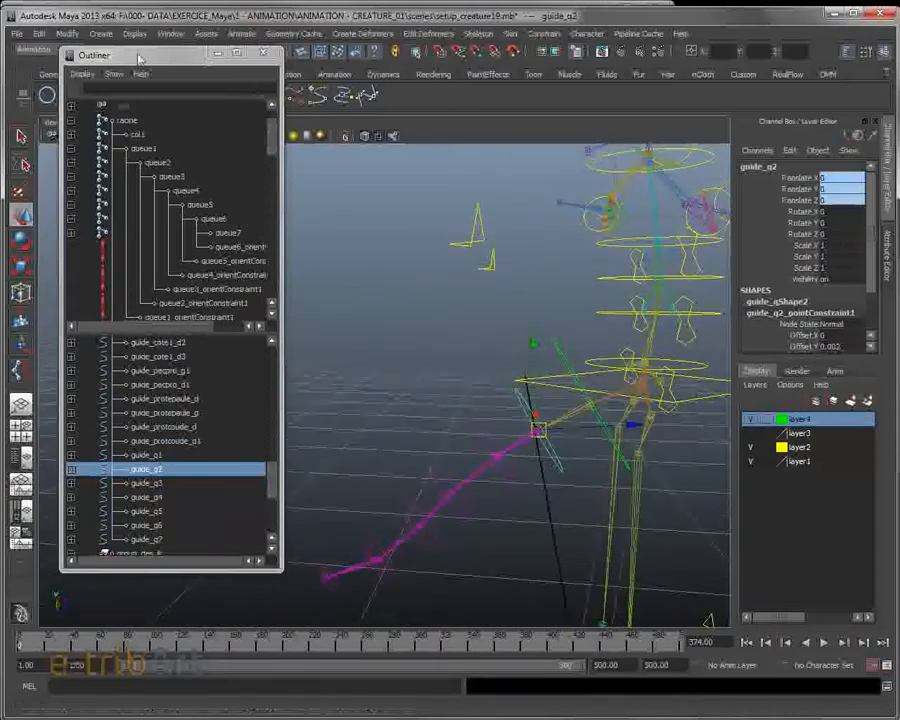
{"action": "left_click", "coordinate": [170, 35]}
{"action": "mouse_move", "coordinate": [176, 67]}
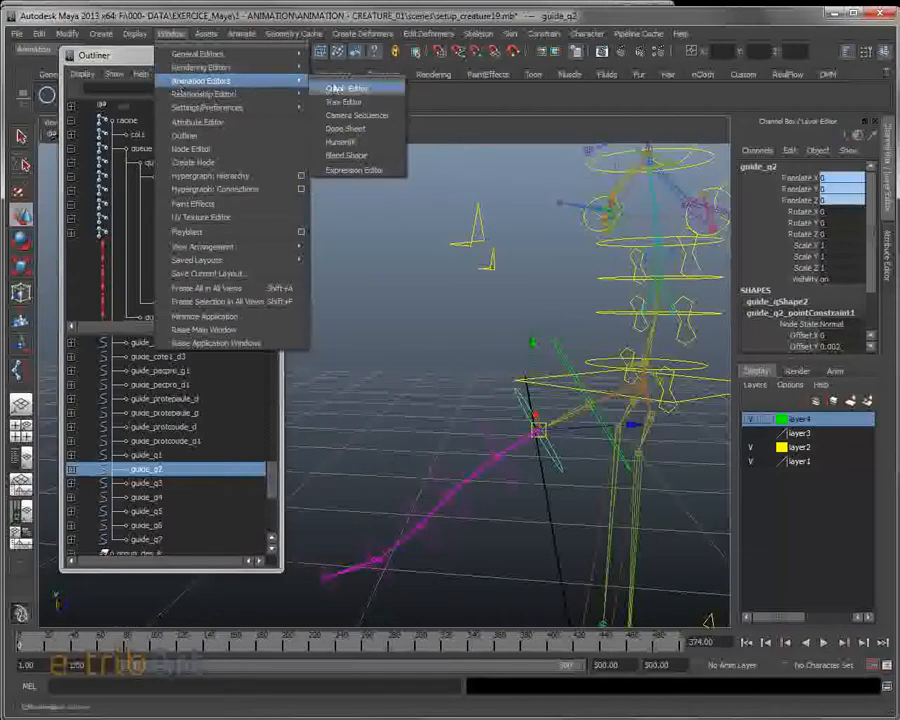
{"action": "left_click", "coordinate": [334, 171]}
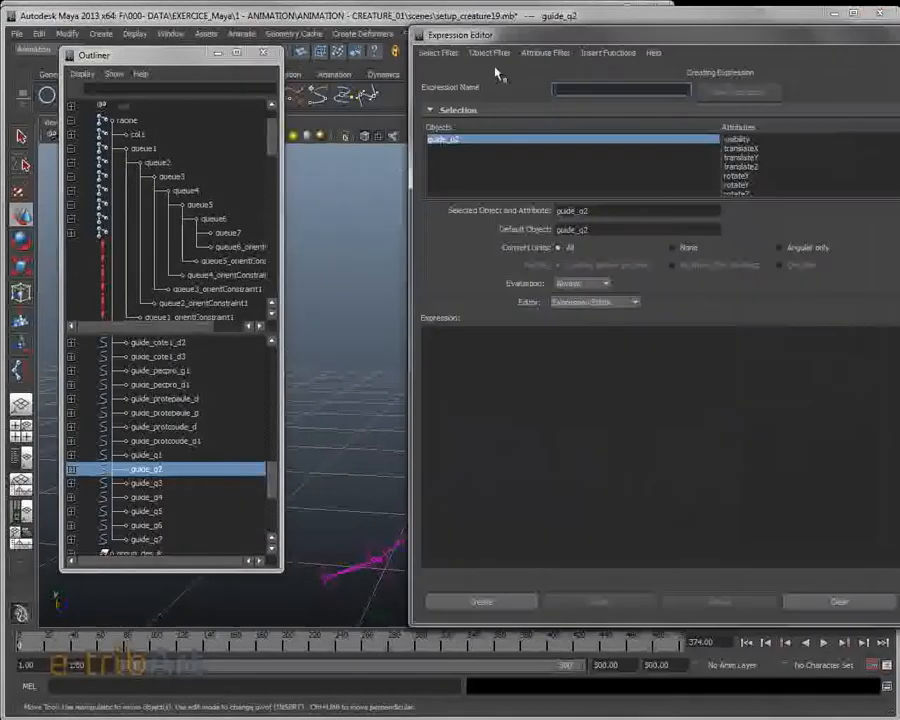
Step: Move and resize the Expression Editor so the tail controls and guide_q2's channels stay in view beside it
{"action": "left_click_drag", "start_coordinate": [502, 40], "coordinate": [130, 45]}
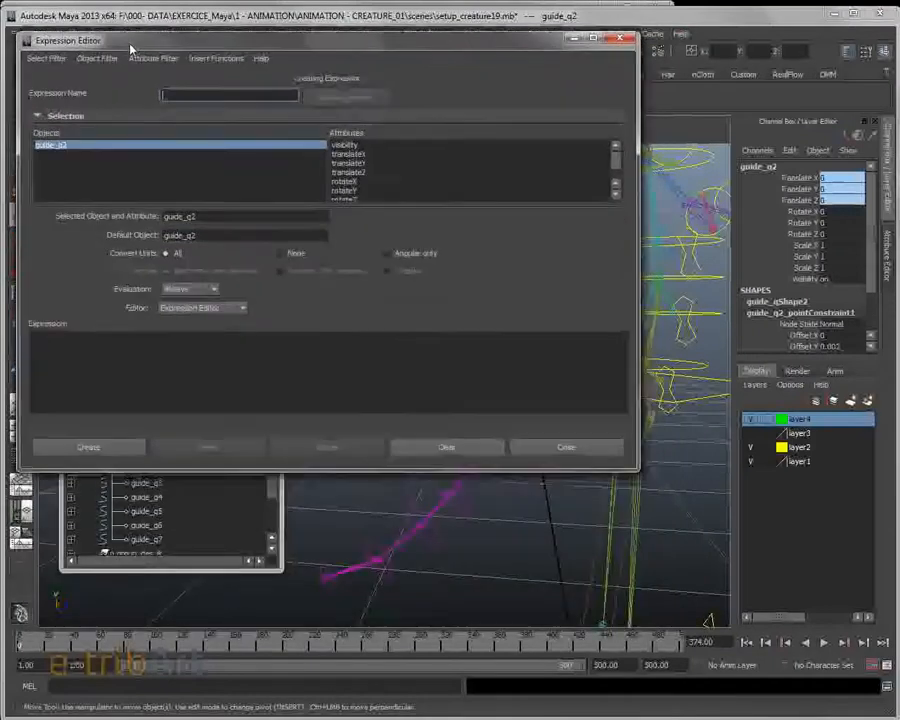
{"action": "left_click_drag", "start_coordinate": [637, 257], "coordinate": [578, 257]}
{"action": "left_click_drag", "start_coordinate": [422, 470], "coordinate": [420, 528]}
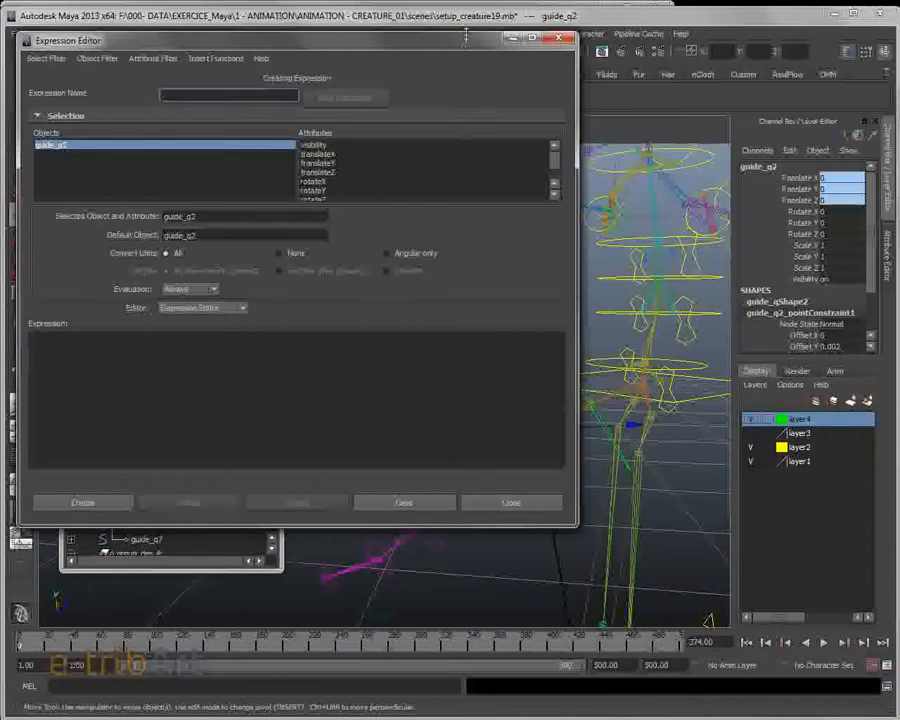
{"action": "left_click_drag", "start_coordinate": [324, 32], "coordinate": [311, 7]}
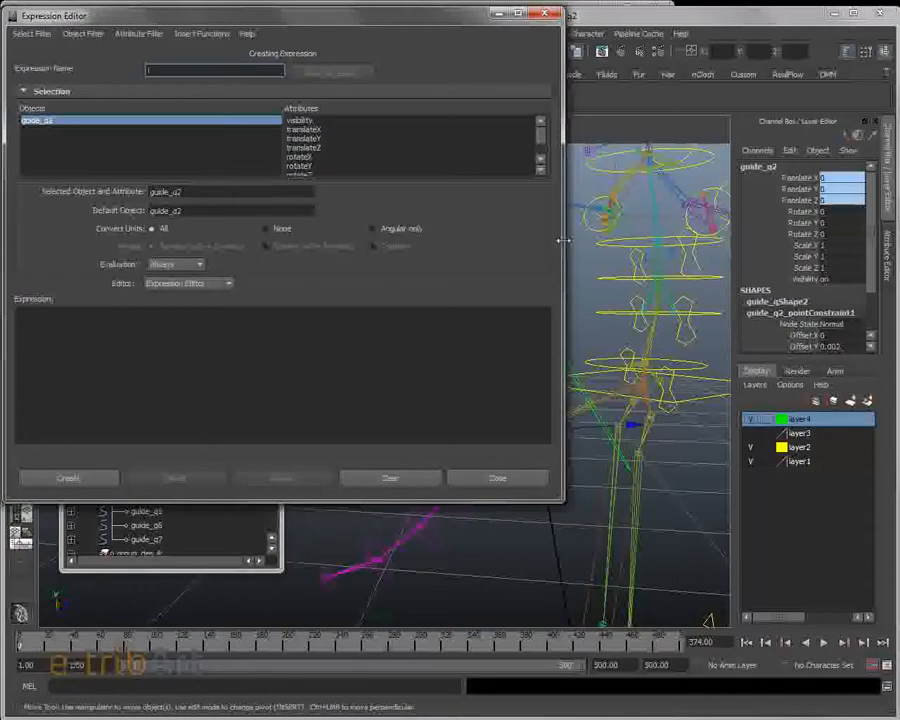
{"action": "left_click_drag", "start_coordinate": [563, 240], "coordinate": [422, 240]}
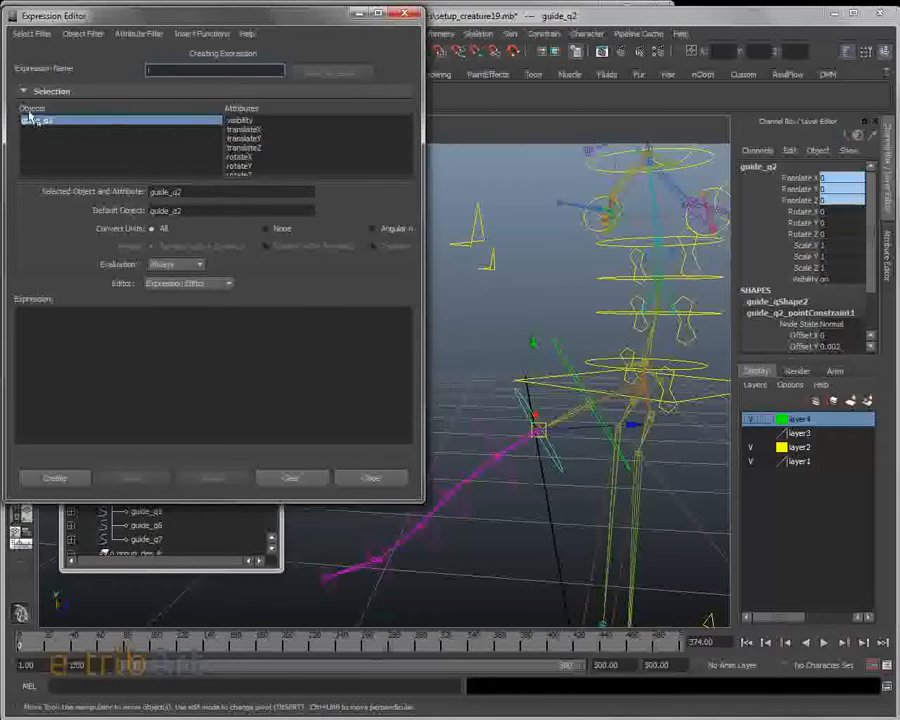
Step: List the scene's expressions by name, and return the Expression Editor to filtering by object and attribute name
{"action": "left_click", "coordinate": [22, 35]}
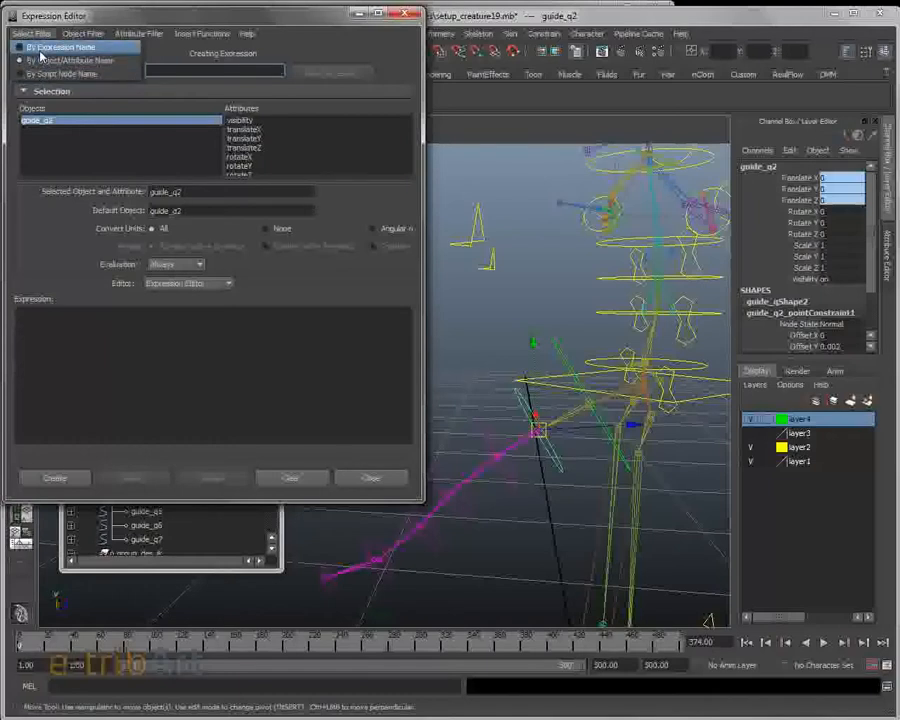
{"action": "left_click", "coordinate": [39, 52]}
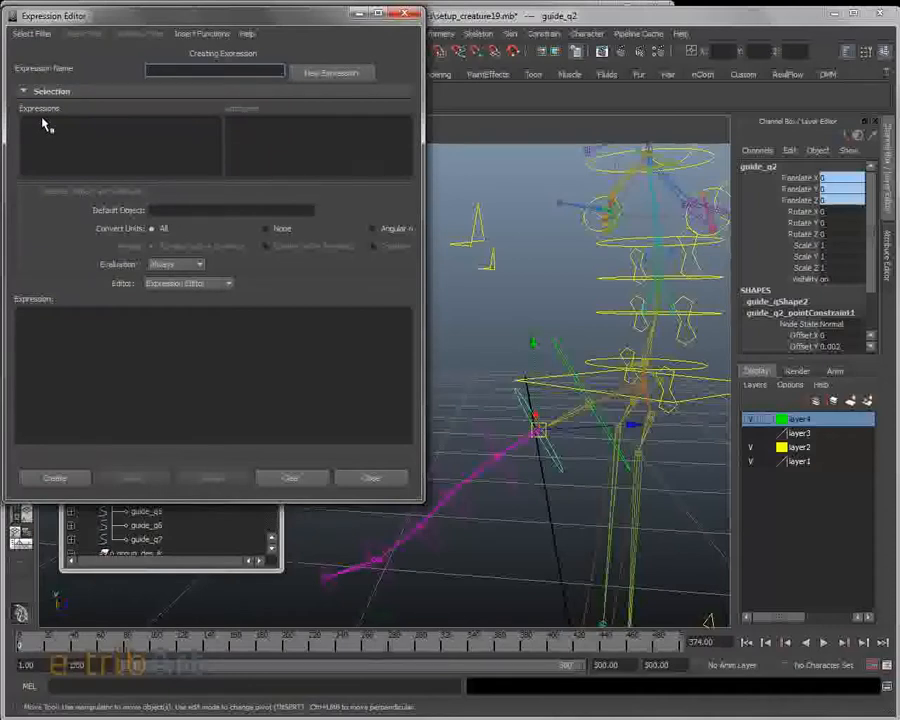
{"action": "left_click", "coordinate": [26, 34]}
{"action": "left_click", "coordinate": [28, 61]}
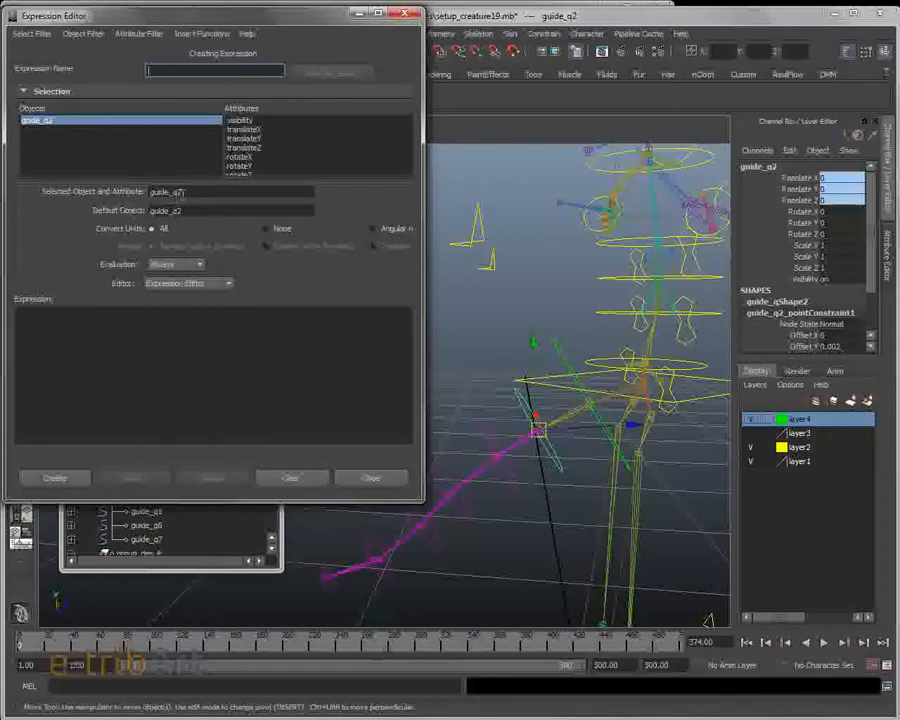
Step: Copy guide_q2's rotateX attribute name into the expression text as its starting term
{"action": "left_click", "coordinate": [183, 192]}
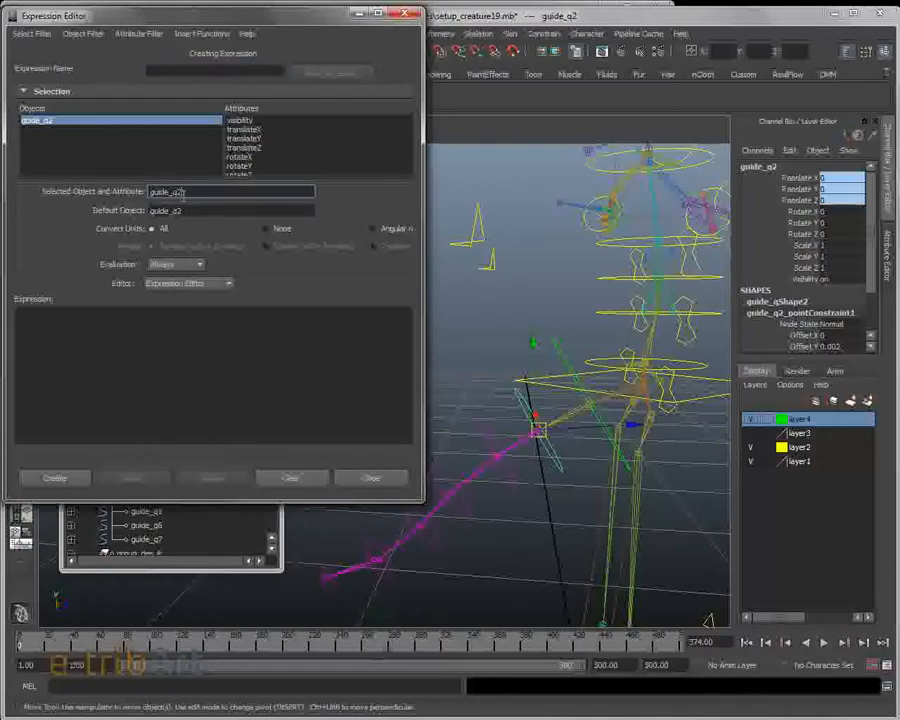
{"action": "left_click", "coordinate": [244, 158]}
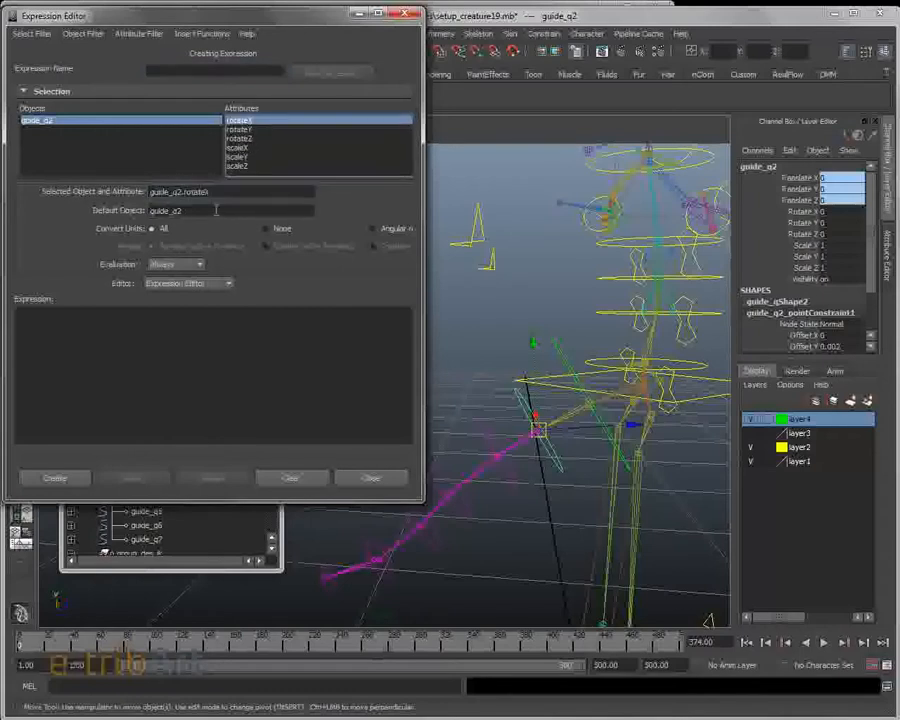
{"action": "left_click_drag", "start_coordinate": [226, 191], "coordinate": [150, 192]}
{"action": "key", "text": "ctrl+c"}
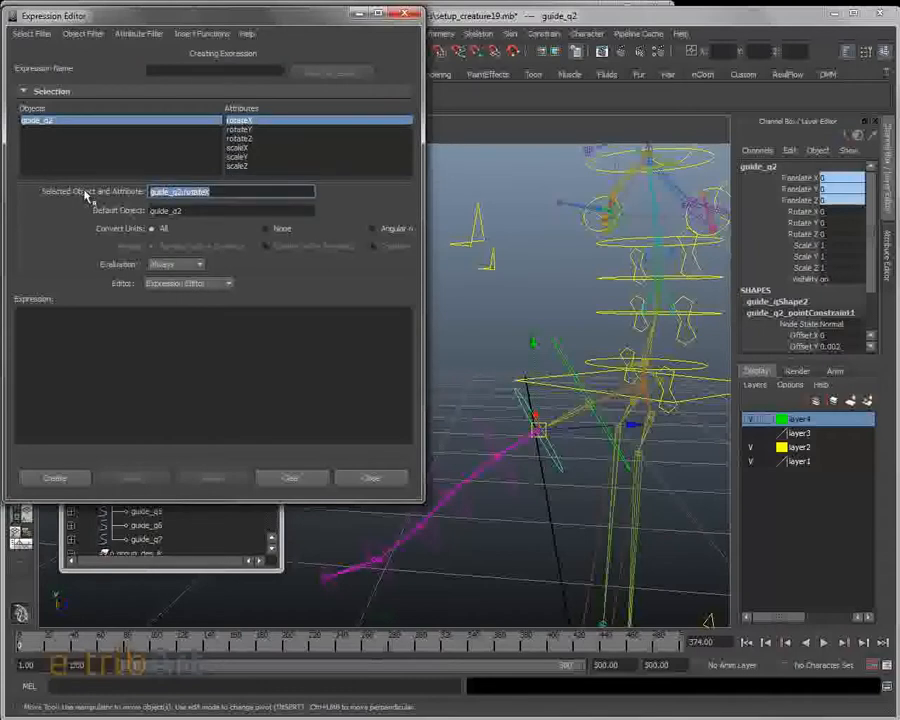
{"action": "left_click", "coordinate": [141, 361]}
{"action": "key", "text": "ctrl+v"}
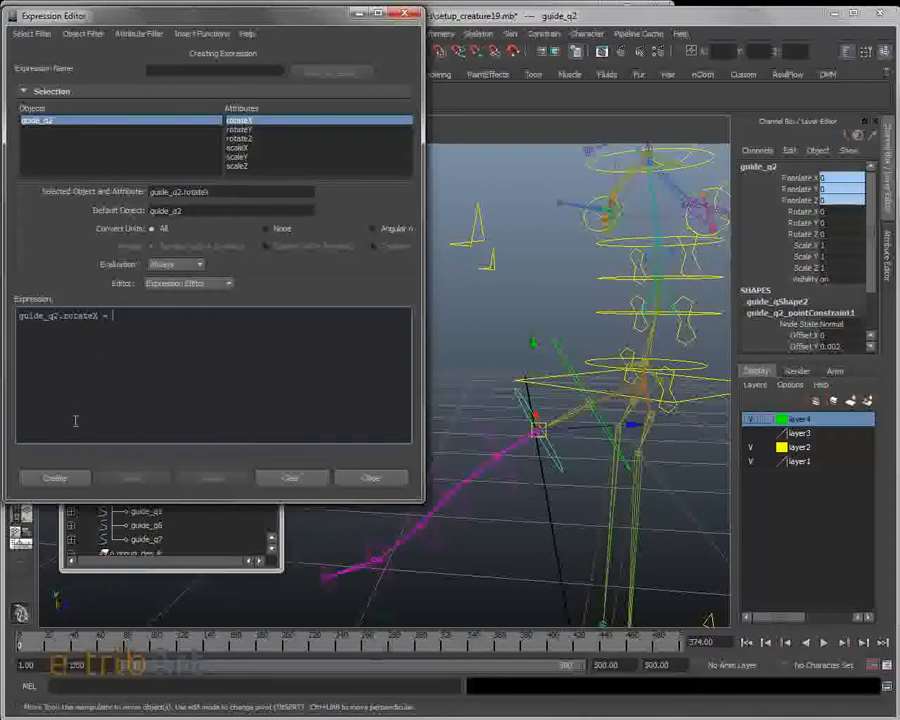
Step: Complete the expression as guide_q2.rotateX = guide_q1.rotateX, create it, and enlarge the expression text
{"action": "type", "text": "="}
{"action": "key", "text": "ctrl+v"}
{"action": "key", "text": "BackSpace"}
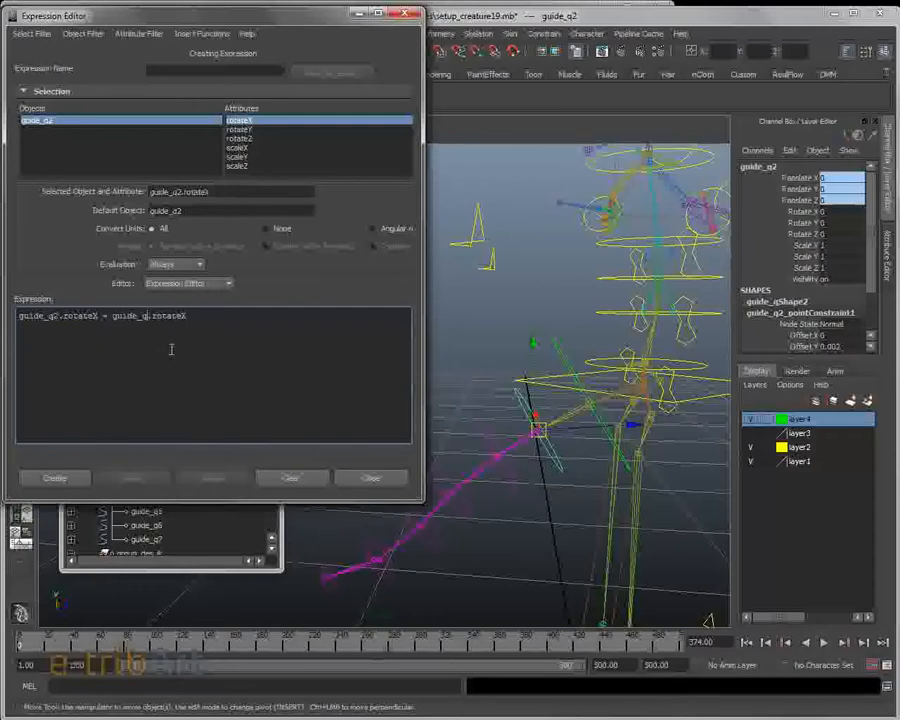
{"action": "type", "text": "1"}
{"action": "left_click", "coordinate": [55, 478]}
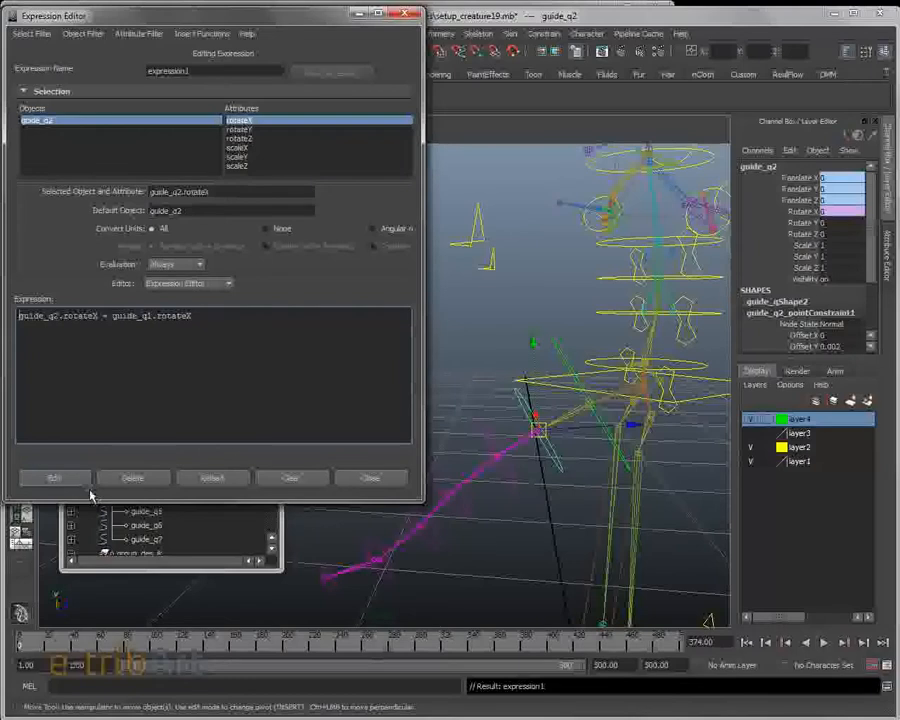
{"action": "scroll", "coordinate": [83, 345], "scroll_direction": "up", "scroll_amount": 2, "text": "ctrl"}
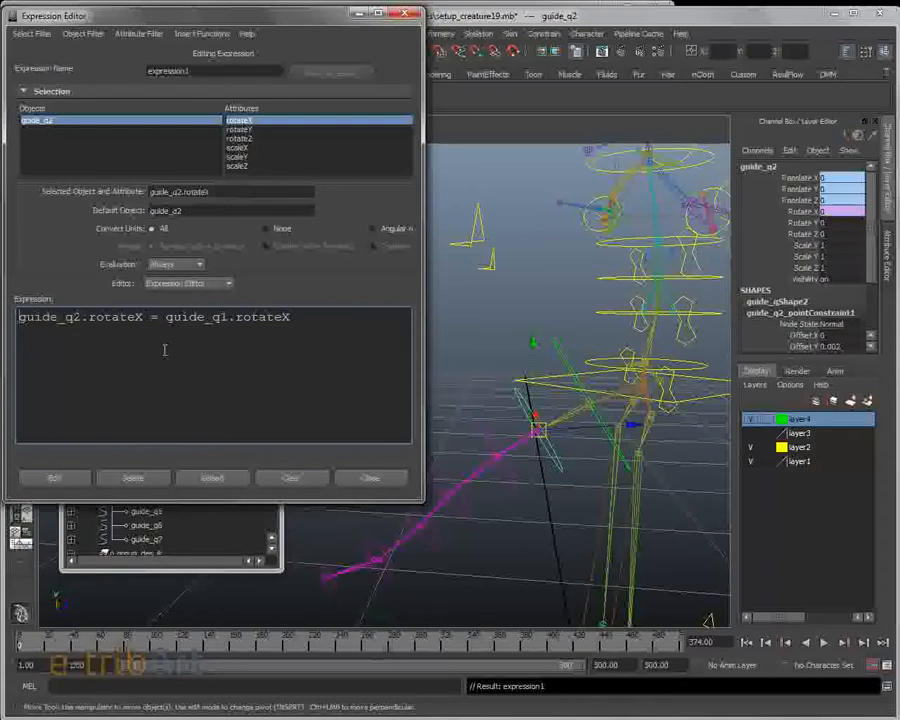
{"action": "scroll", "coordinate": [165, 349], "scroll_direction": "up", "scroll_amount": 1, "text": "ctrl"}
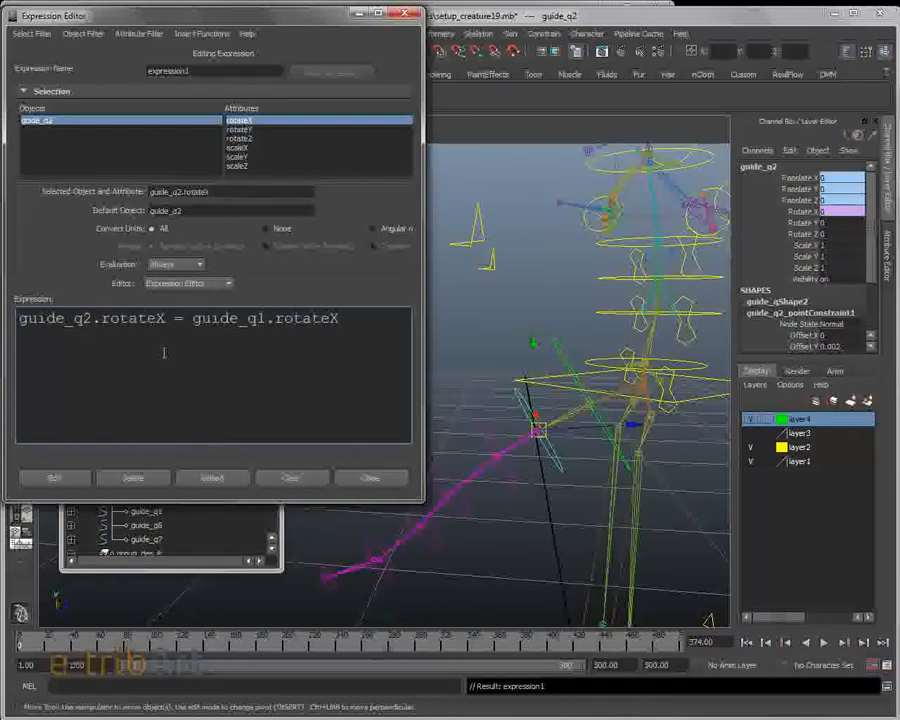
{"action": "scroll", "coordinate": [165, 349], "scroll_direction": "up", "scroll_amount": 1, "text": "ctrl"}
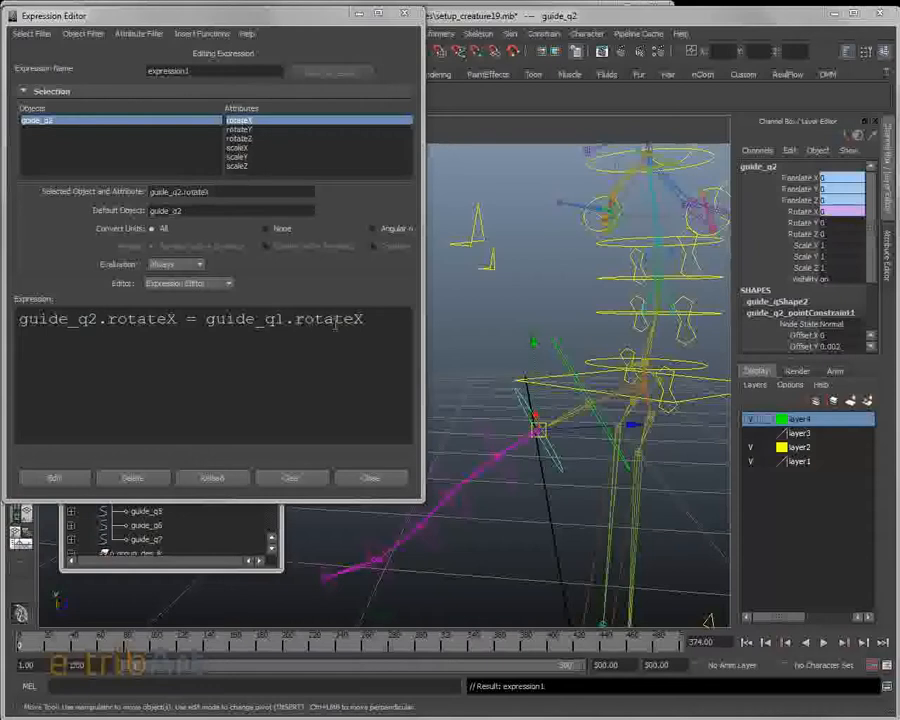
Step: Select guide_q1, test the expression by rotating it about X, and undo the rotation
{"action": "left_click", "coordinate": [549, 386]}
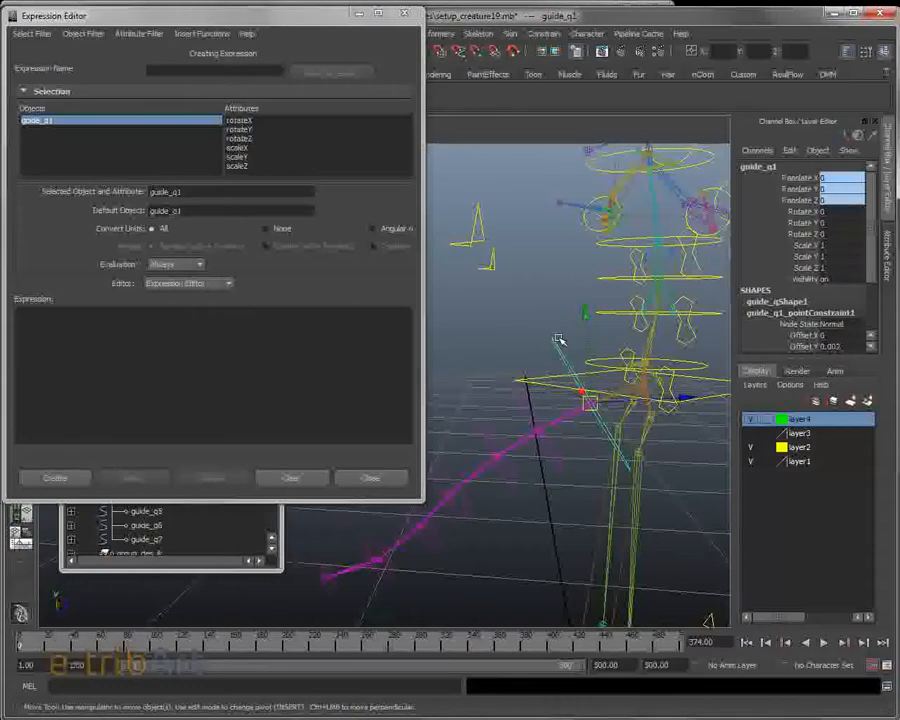
{"action": "key", "text": "e"}
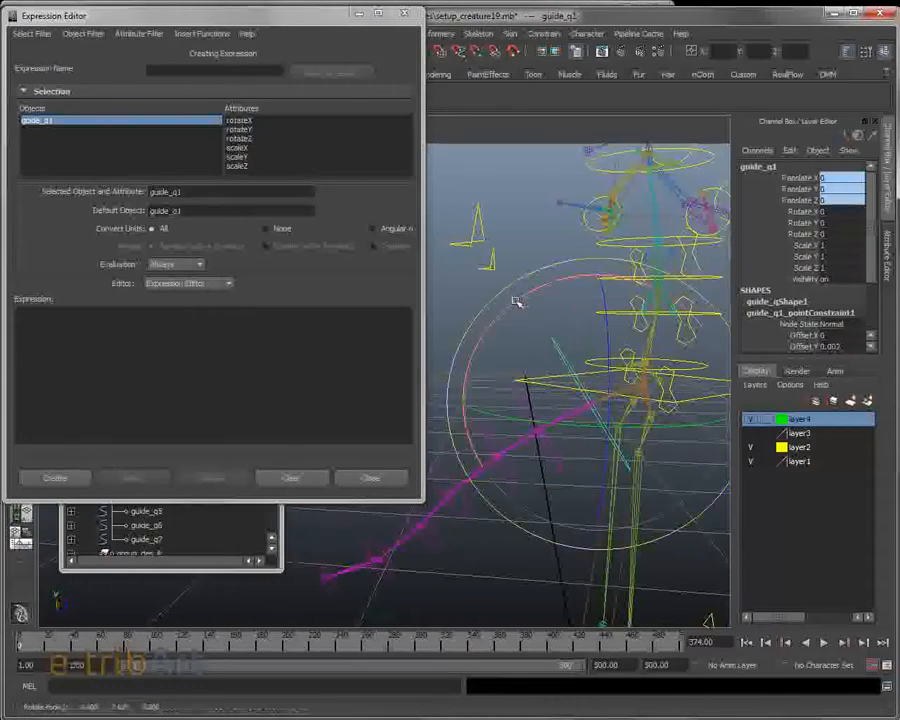
{"action": "left_click_drag", "start_coordinate": [514, 300], "coordinate": [564, 348]}
{"action": "key", "text": "ctrl+z"}
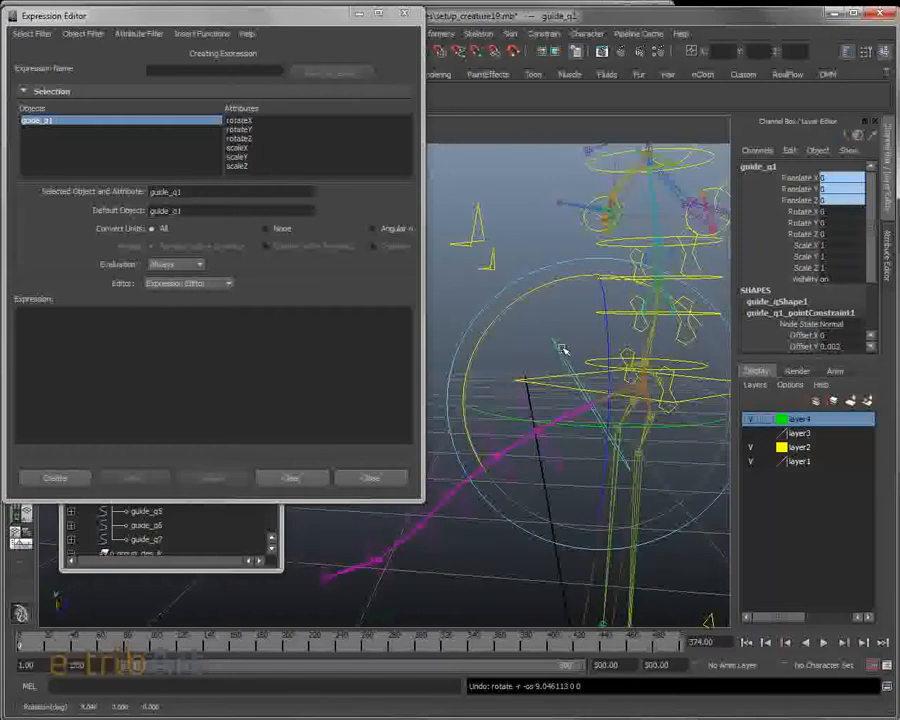
Step: List expressions by name and rename expression1 as expression_rot_guide_queue
{"action": "left_click", "coordinate": [27, 34]}
{"action": "left_click", "coordinate": [29, 49]}
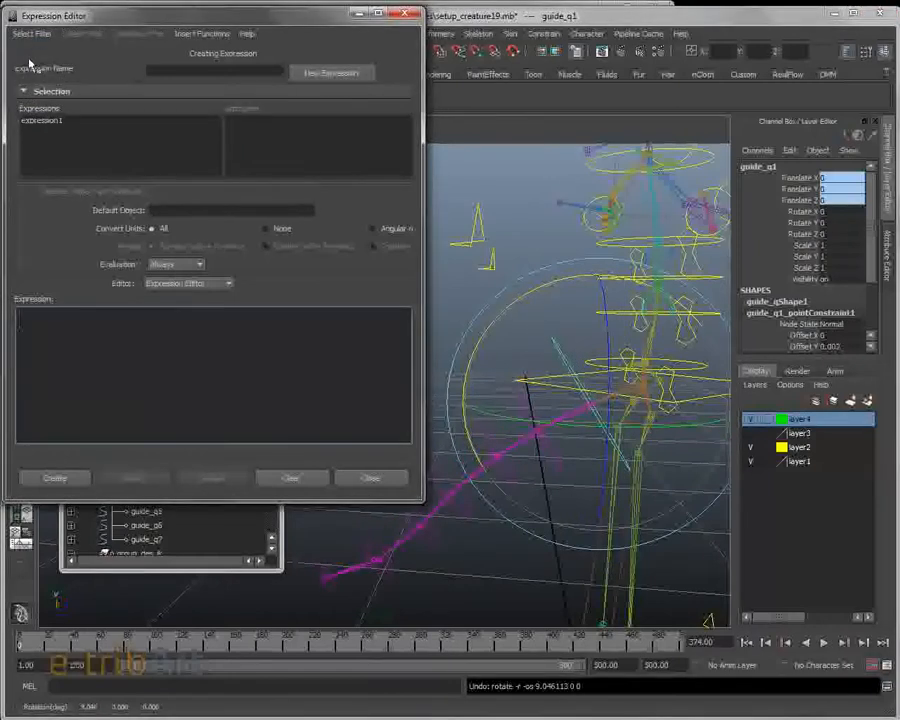
{"action": "left_click", "coordinate": [31, 34]}
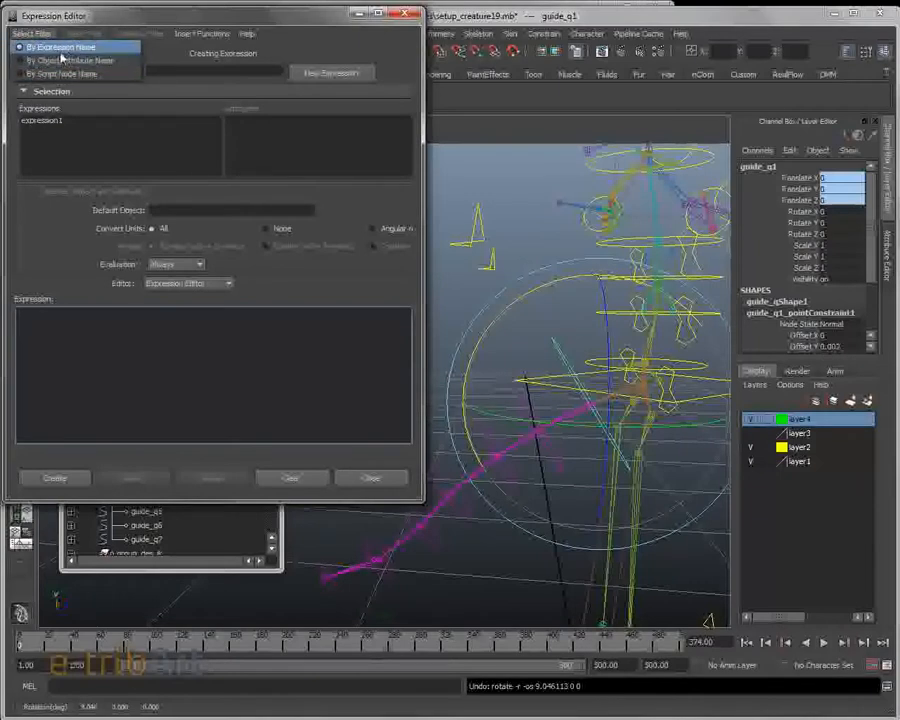
{"action": "left_click", "coordinate": [42, 47]}
{"action": "left_click", "coordinate": [28, 121]}
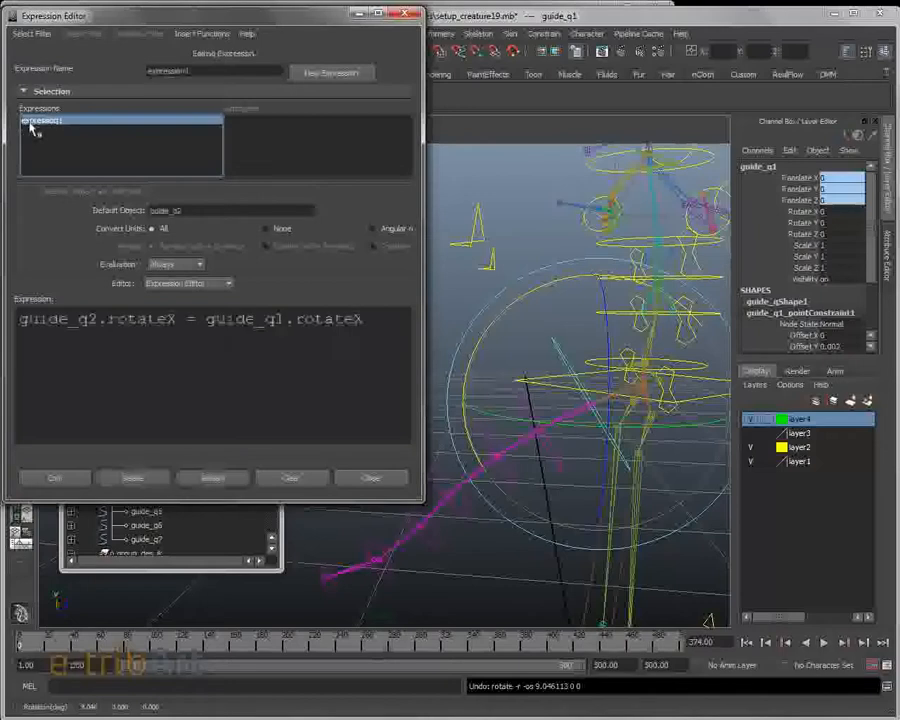
{"action": "left_click", "coordinate": [190, 71]}
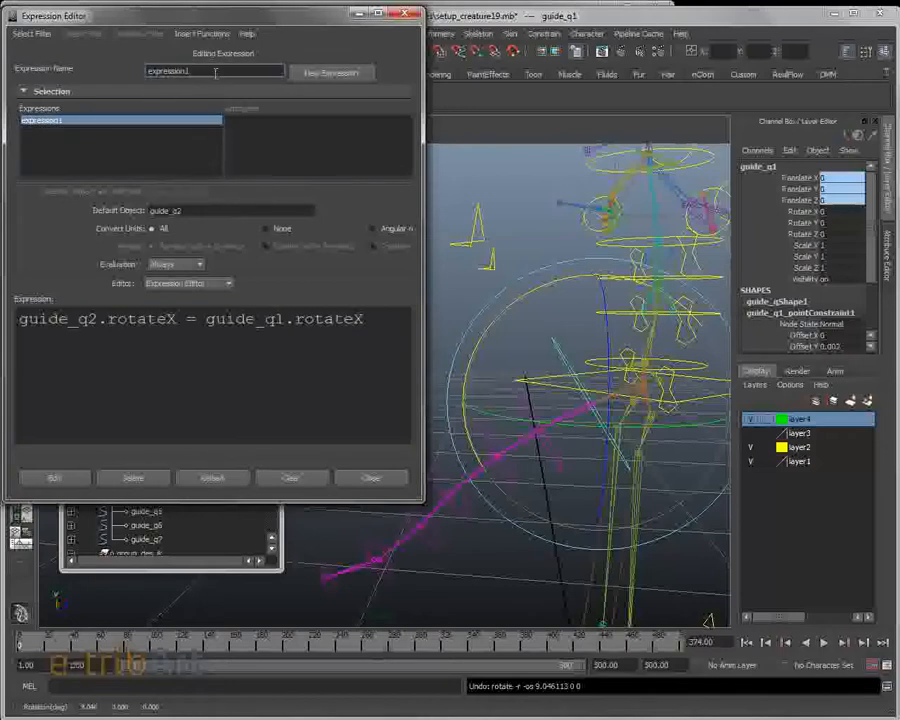
{"action": "type", "text": "_rot_guide_queue"}
{"action": "key", "text": "Return"}
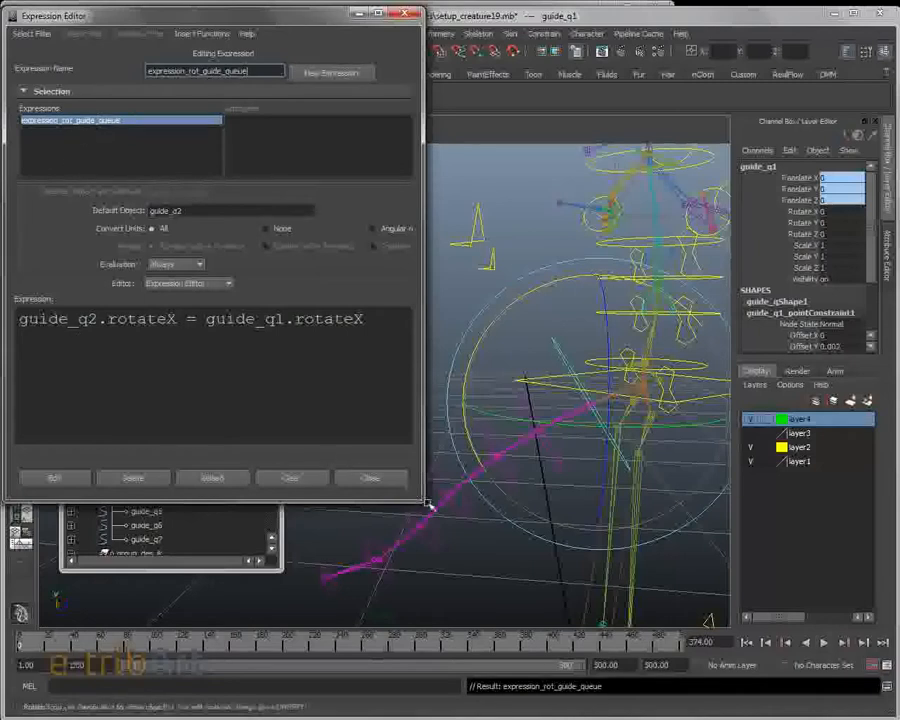
Step: Enlarge the Expression Editor, end the first line with a semicolon, and add the line guide_q3.rotateX = guide_q1.rotateX;
{"action": "left_click_drag", "start_coordinate": [424, 502], "coordinate": [493, 531]}
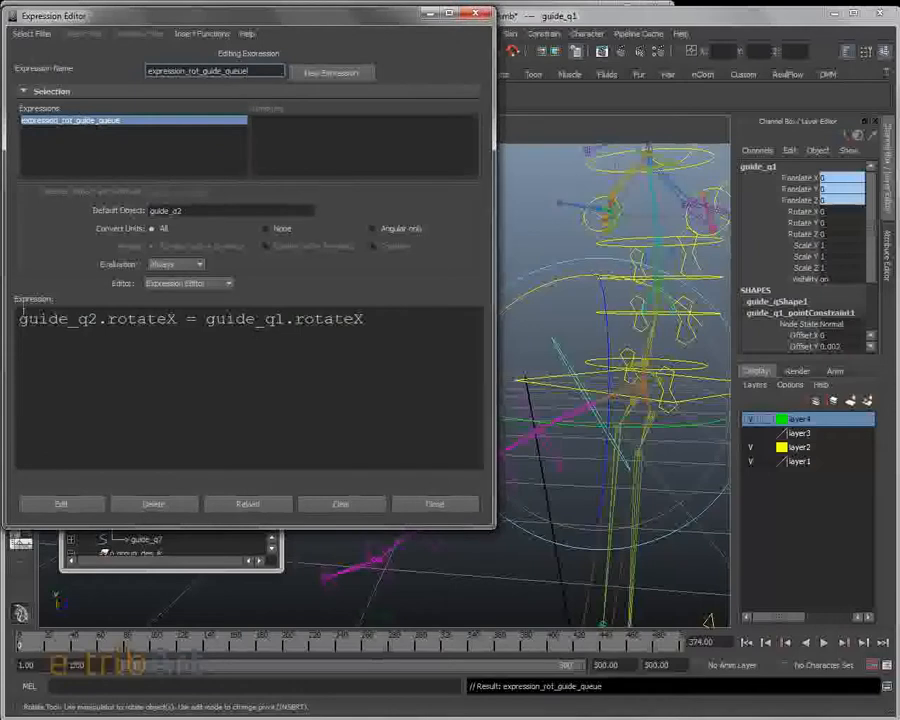
{"action": "left_click", "coordinate": [364, 320]}
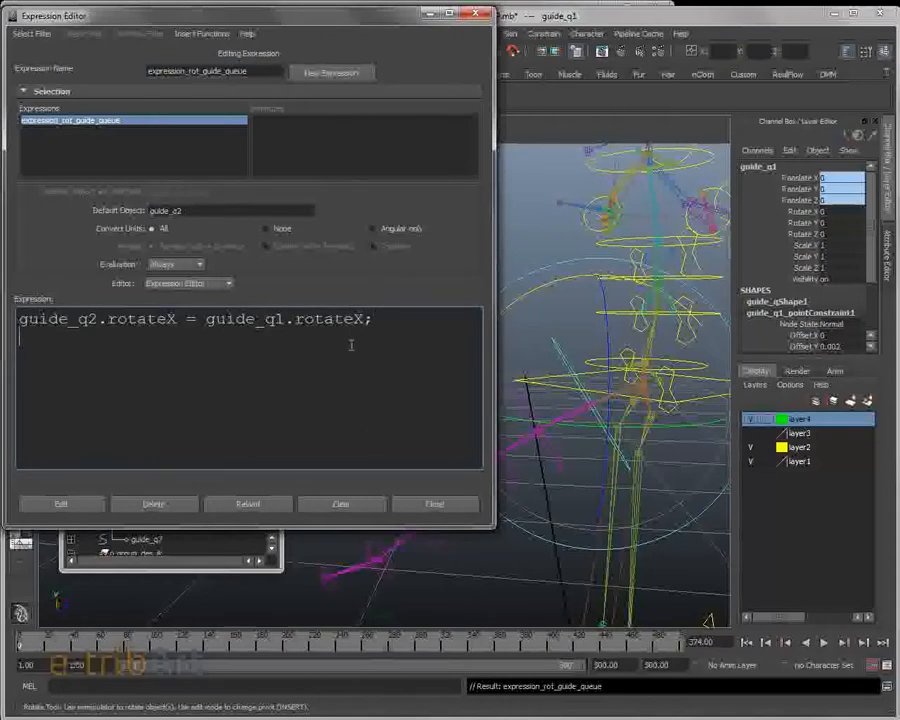
{"action": "left_click_drag", "start_coordinate": [364, 318], "coordinate": [16, 325]}
{"action": "key", "text": "ctrl+c"}
{"action": "left_click", "coordinate": [30, 348]}
{"action": "key", "text": "ctrl+v"}
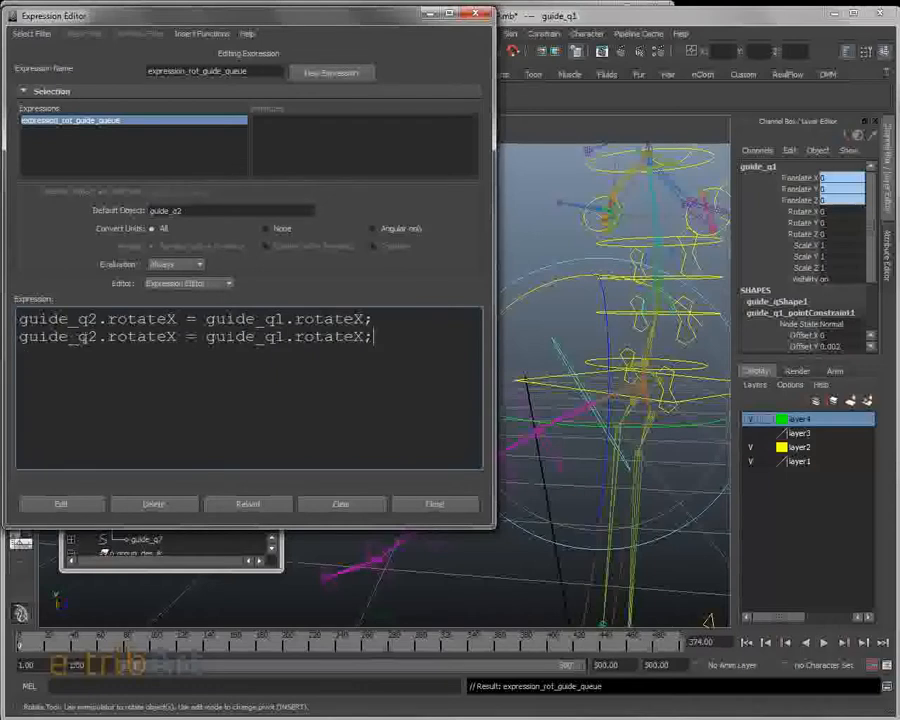
{"action": "left_click", "coordinate": [92, 337]}
{"action": "key", "text": "BackSpace"}
{"action": "type", "text": "3"}
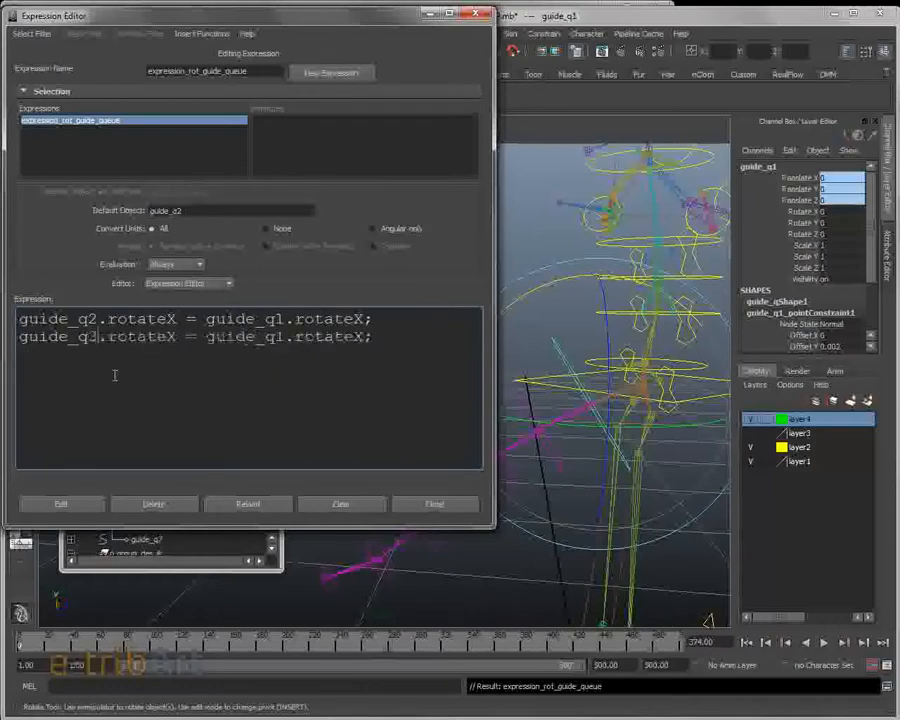
{"action": "left_click_drag", "start_coordinate": [281, 337], "coordinate": [373, 337]}
{"action": "left_click", "coordinate": [54, 357]}
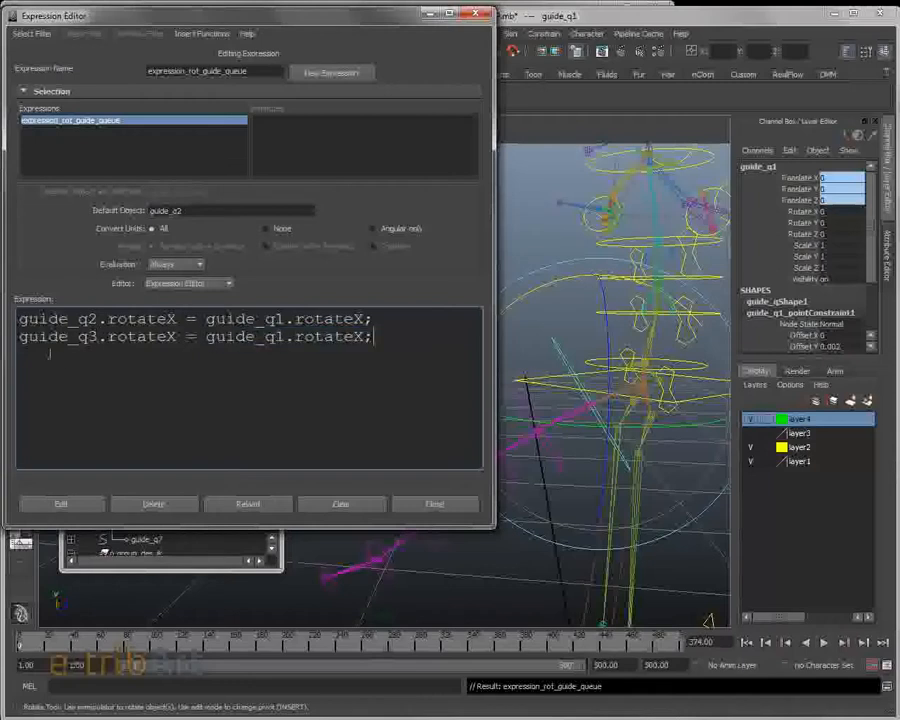
Step: Add matching lines that set rotateX of guide_q4, guide_q5, guide_q6 and guide_q7 to guide_q1.rotateX, and apply the edited expression
{"action": "left_click_drag", "start_coordinate": [18, 337], "coordinate": [373, 337]}
{"action": "key", "text": "ctrl+c"}
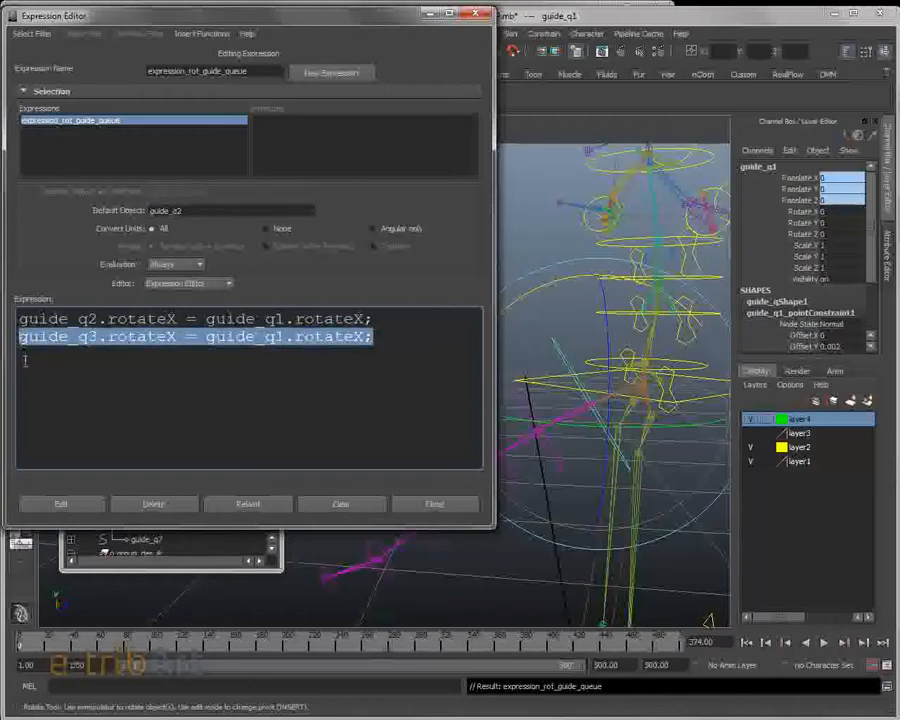
{"action": "left_click", "coordinate": [25, 362]}
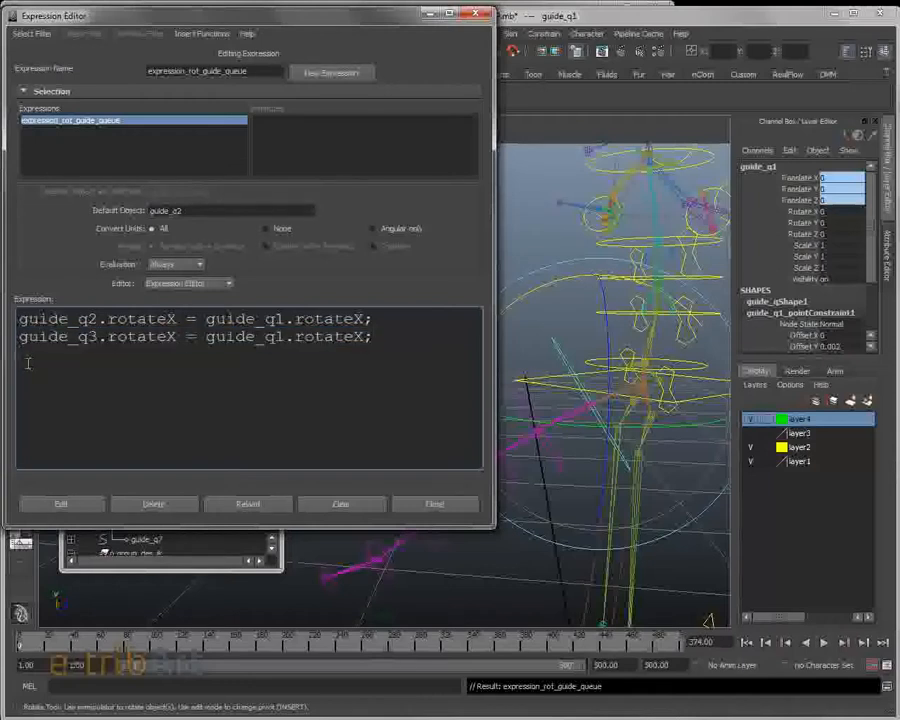
{"action": "key", "text": "ctrl+v"}
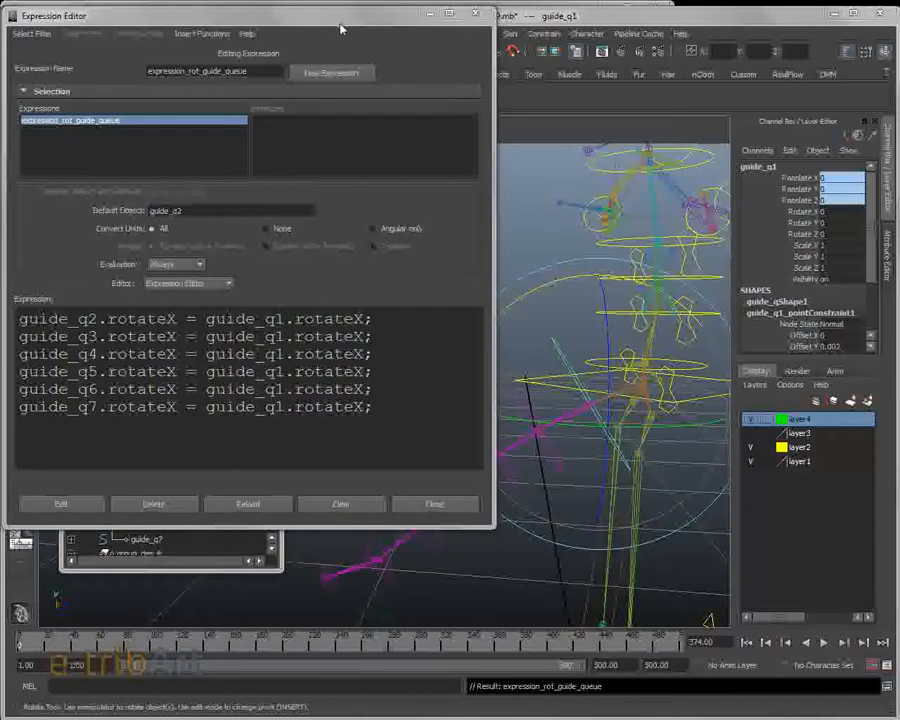
{"action": "left_click", "coordinate": [86, 508]}
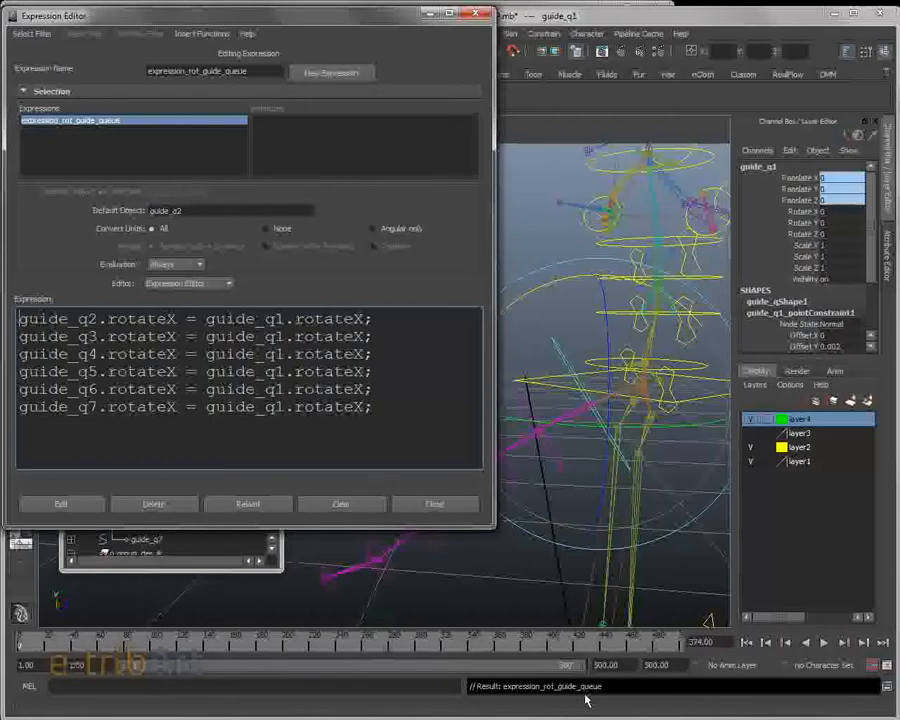
Step: Reposition and narrow the Expression Editor so the creature's tail stays in view beside it
{"action": "left_click_drag", "start_coordinate": [80, 14], "coordinate": [777, 120]}
{"action": "left_click_drag", "start_coordinate": [852, 130], "coordinate": [899, 130]}
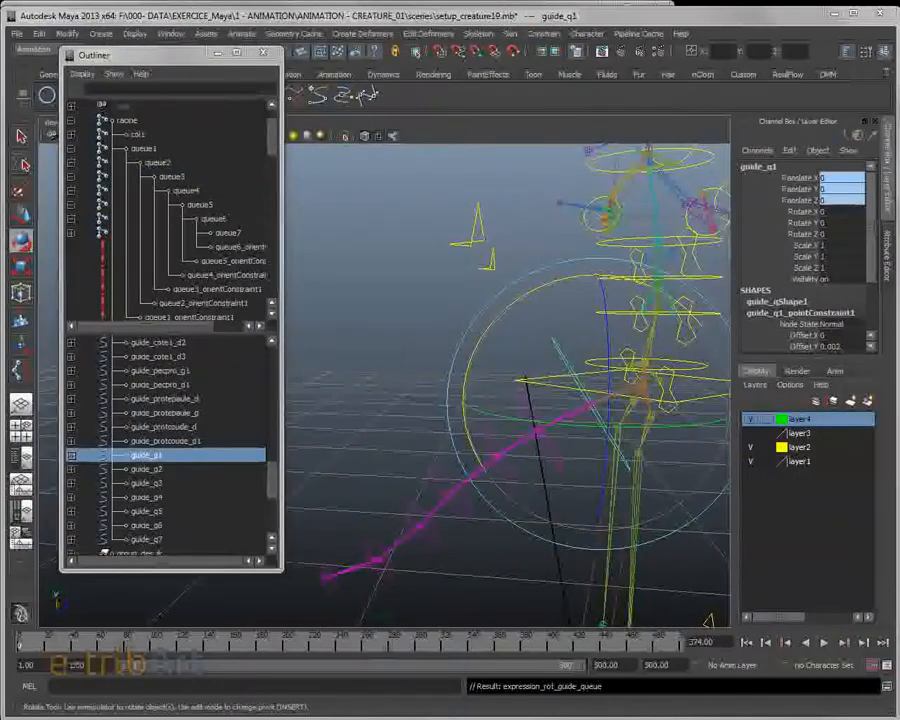
{"action": "left_click_drag", "start_coordinate": [899, 20], "coordinate": [109, 28]}
{"action": "left_click_drag", "start_coordinate": [484, 346], "coordinate": [385, 346]}
Step: Rotate guide_q1 about X to test how the whole tail curls, and undo the rotation
{"action": "left_click_drag", "start_coordinate": [556, 436], "coordinate": [521, 298], "text": "alt"}
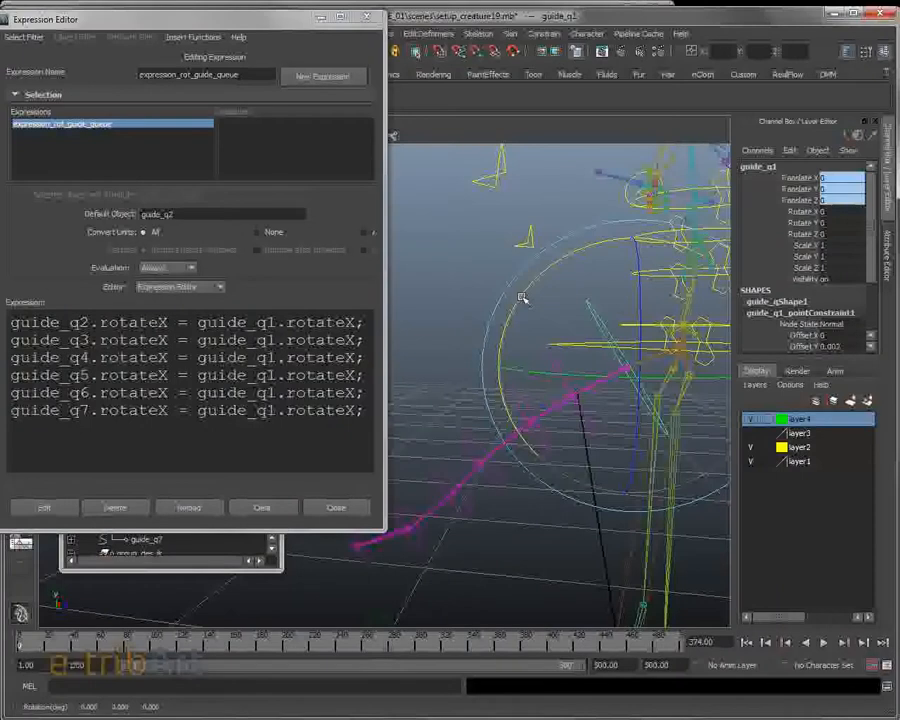
{"action": "left_click_drag", "start_coordinate": [521, 298], "coordinate": [625, 342]}
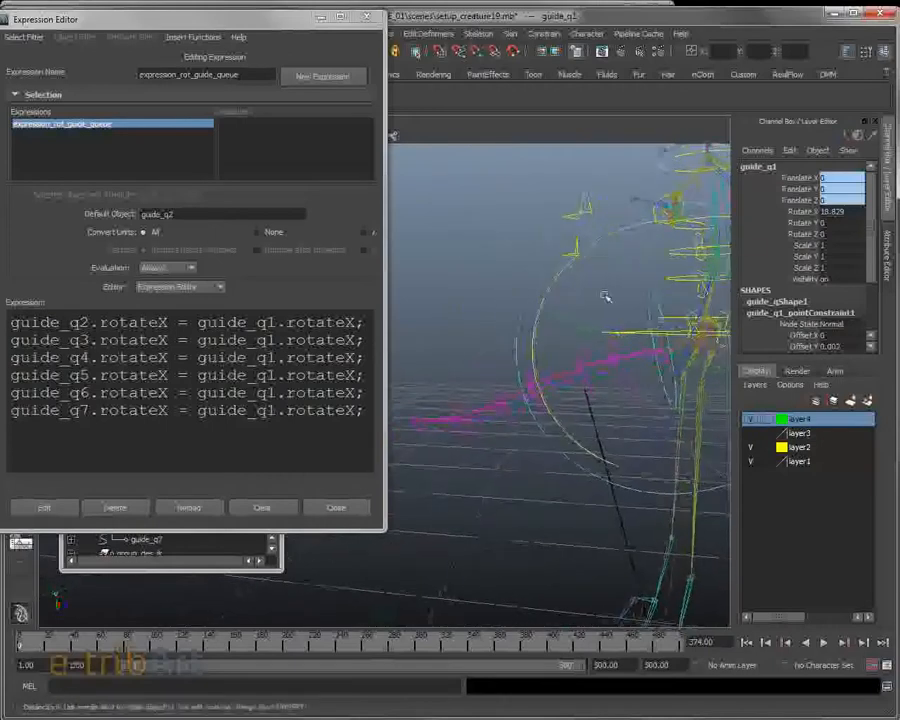
{"action": "left_click_drag", "start_coordinate": [581, 259], "coordinate": [570, 302]}
{"action": "key", "text": "ctrl+z"}
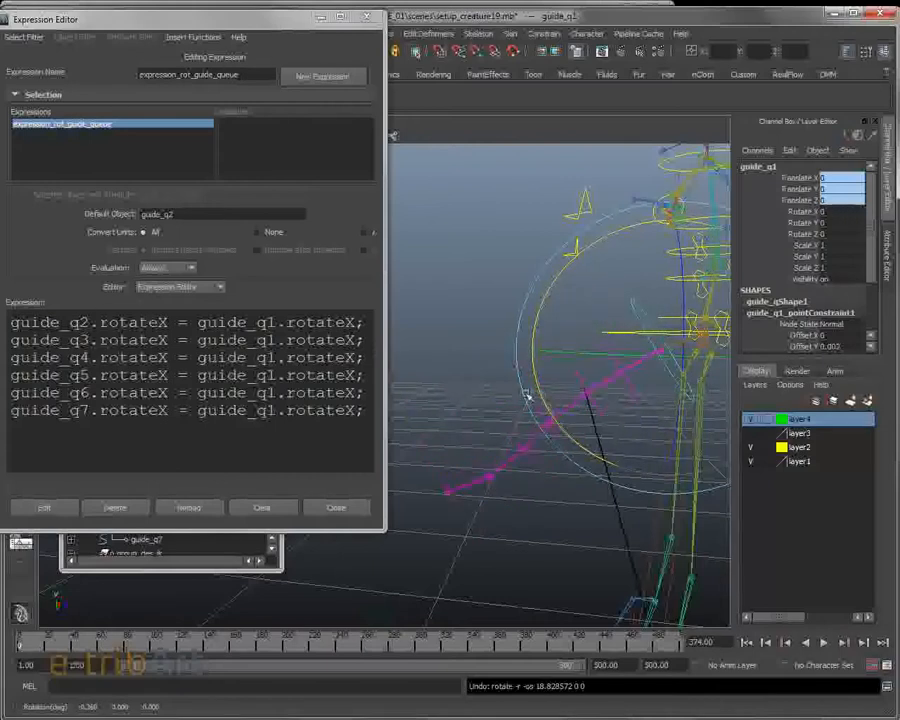
Step: Select the guide_q4 control and try to rotate it about X
{"action": "left_click", "coordinate": [482, 377]}
{"action": "left_click", "coordinate": [521, 451]}
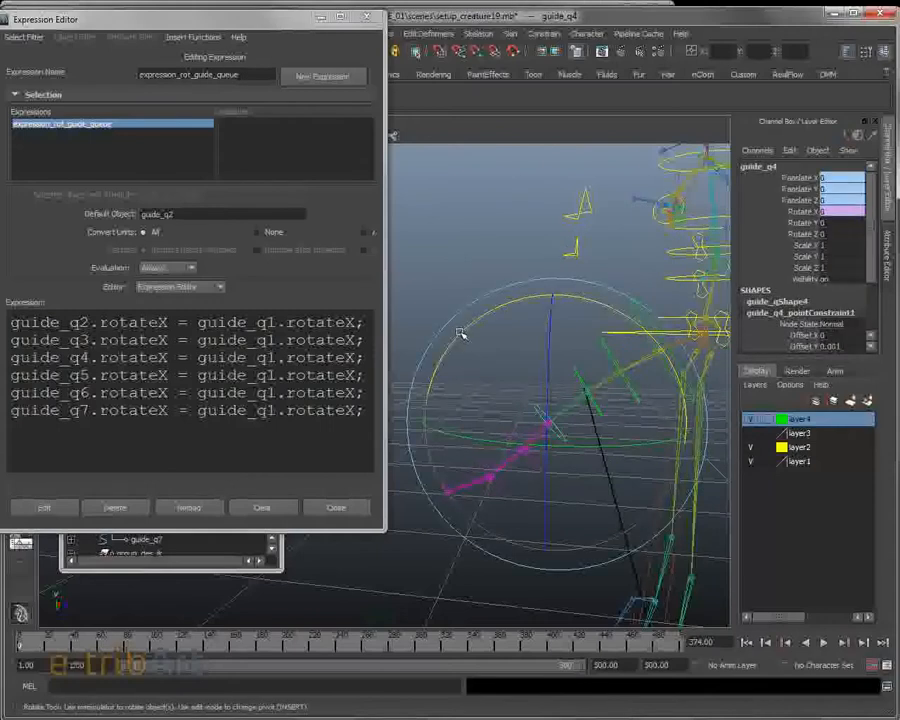
{"action": "left_click_drag", "start_coordinate": [460, 333], "coordinate": [468, 348]}
Step: Widen and reposition the Expression Editor, and look through the channel options for guide_q4's Rotate X without applying any
{"action": "left_click_drag", "start_coordinate": [384, 424], "coordinate": [425, 424]}
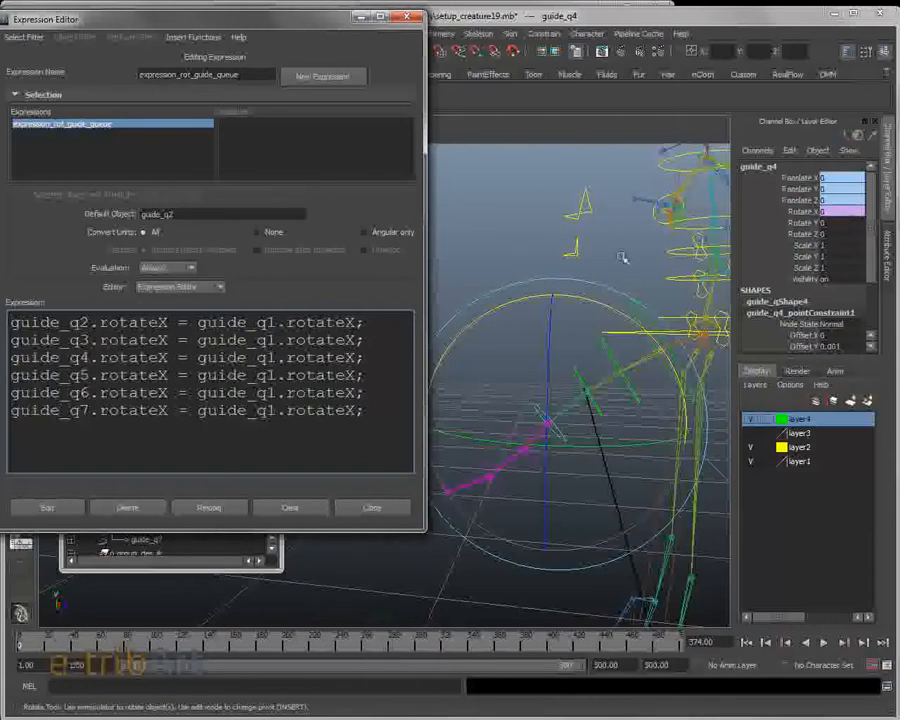
{"action": "left_click_drag", "start_coordinate": [301, 35], "coordinate": [307, 24]}
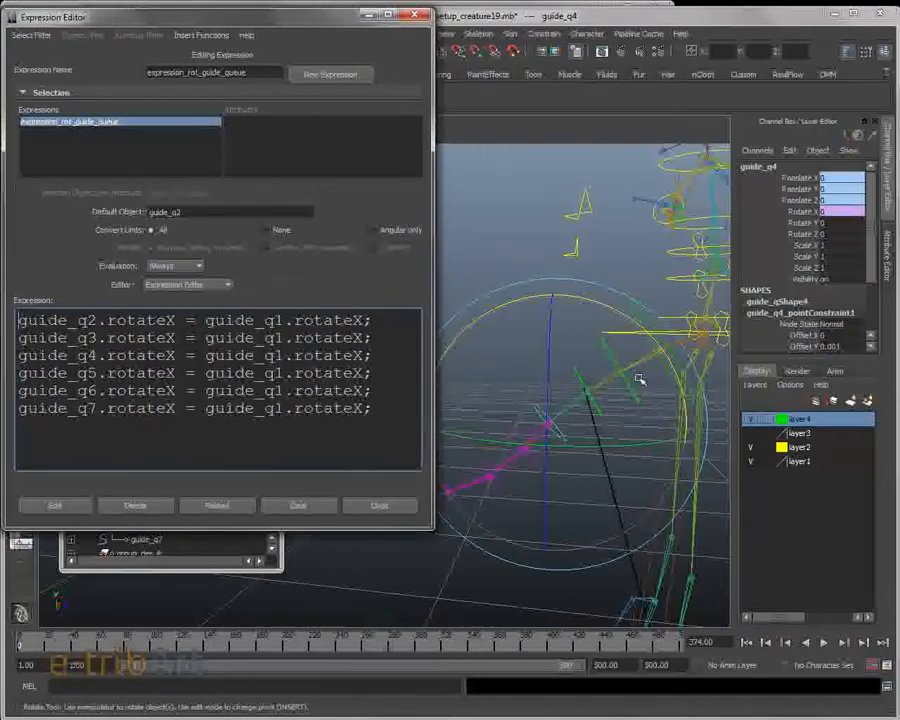
{"action": "left_click_drag", "start_coordinate": [638, 380], "coordinate": [636, 354], "text": "alt"}
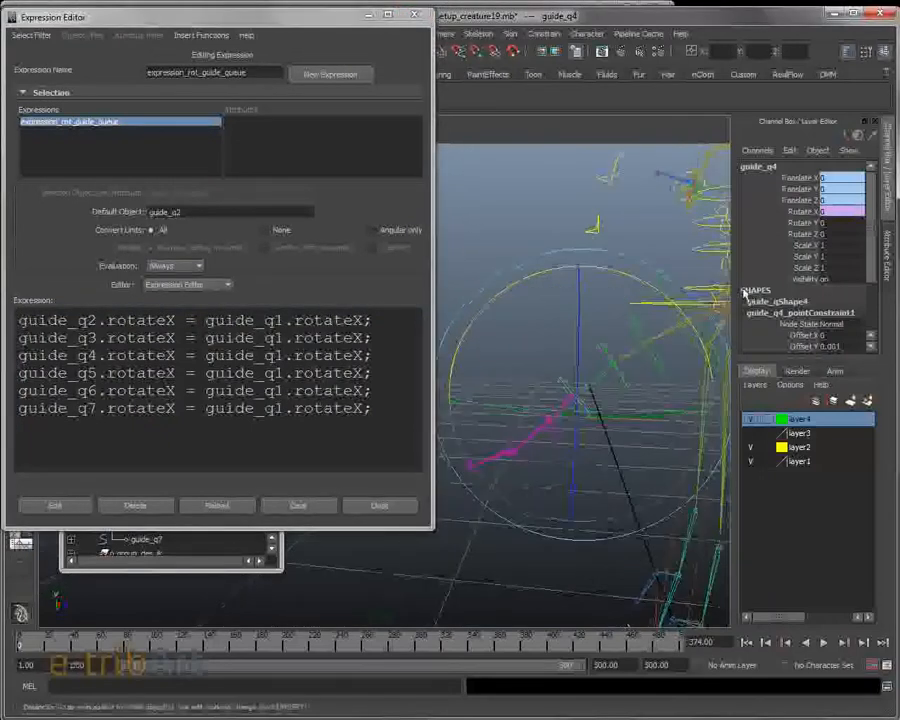
{"action": "left_click", "coordinate": [804, 212]}
{"action": "right_click", "coordinate": [803, 211]}
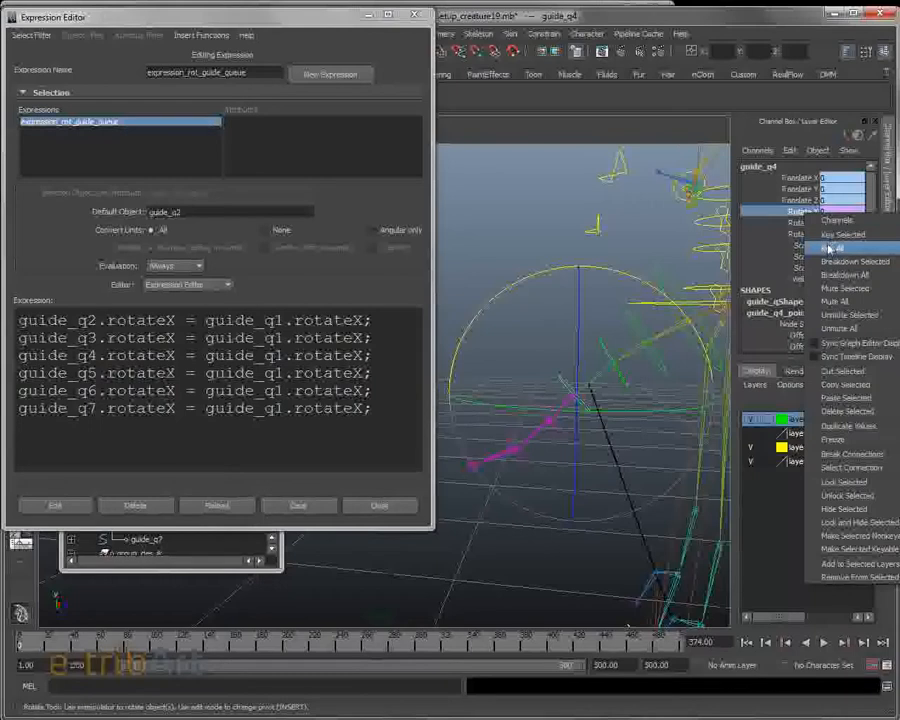
{"action": "left_click", "coordinate": [621, 137]}
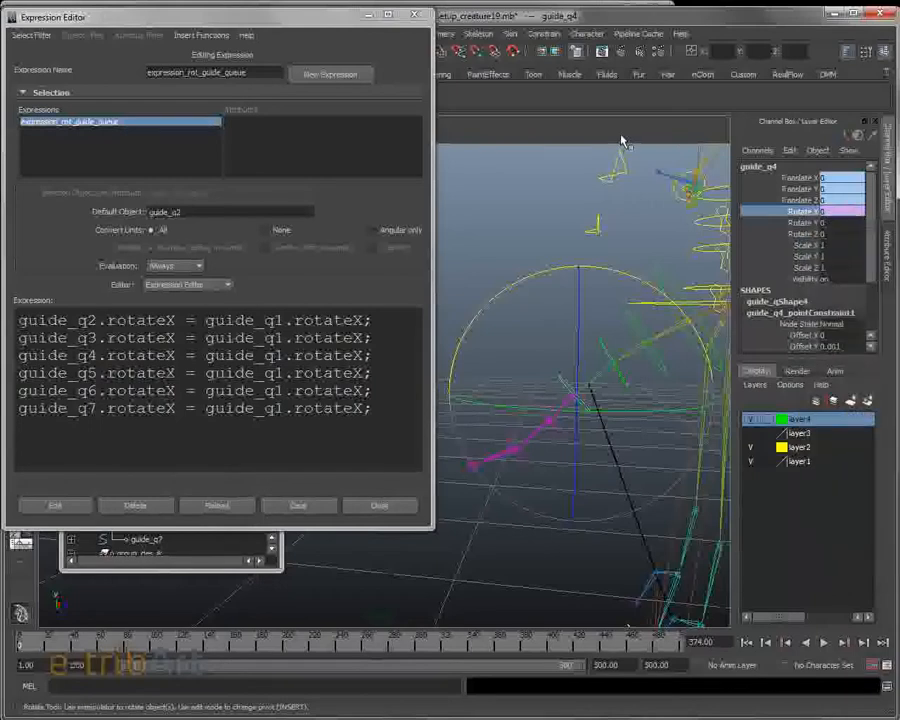